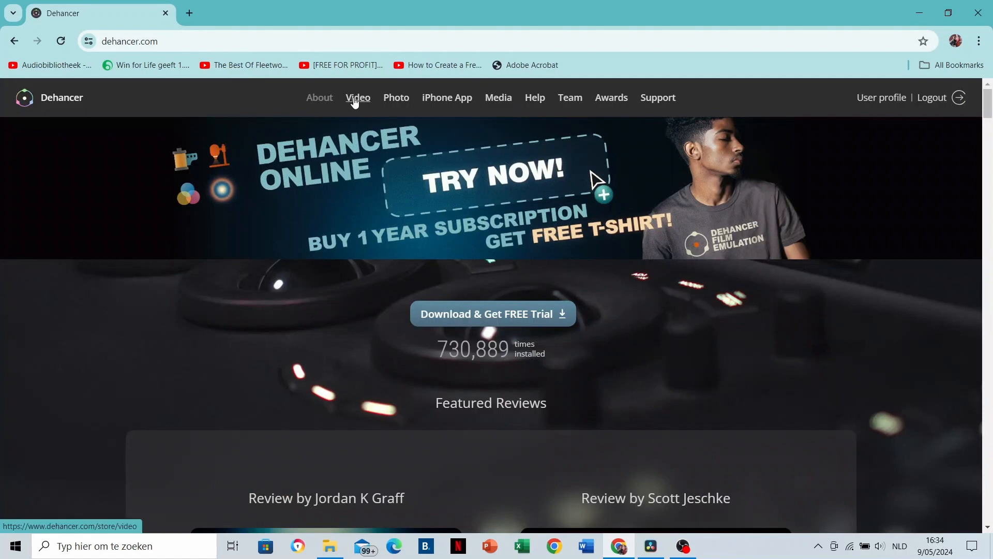
Step: Open the Dehancer video plugin page for DaVinci Resolve and look through the Pro, Lite, Grain and Bloom versions
{"action": "scroll", "coordinate": [375, 231], "scroll_direction": "down", "scroll_amount": 1}
{"action": "scroll", "coordinate": [375, 231], "scroll_direction": "down", "scroll_amount": 1}
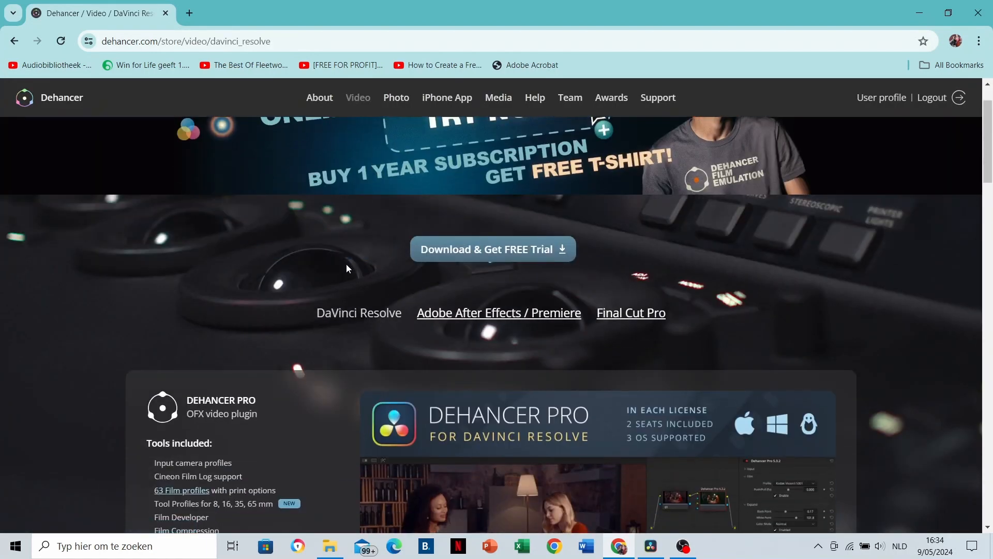
{"action": "scroll", "coordinate": [347, 262], "scroll_direction": "down", "scroll_amount": 5}
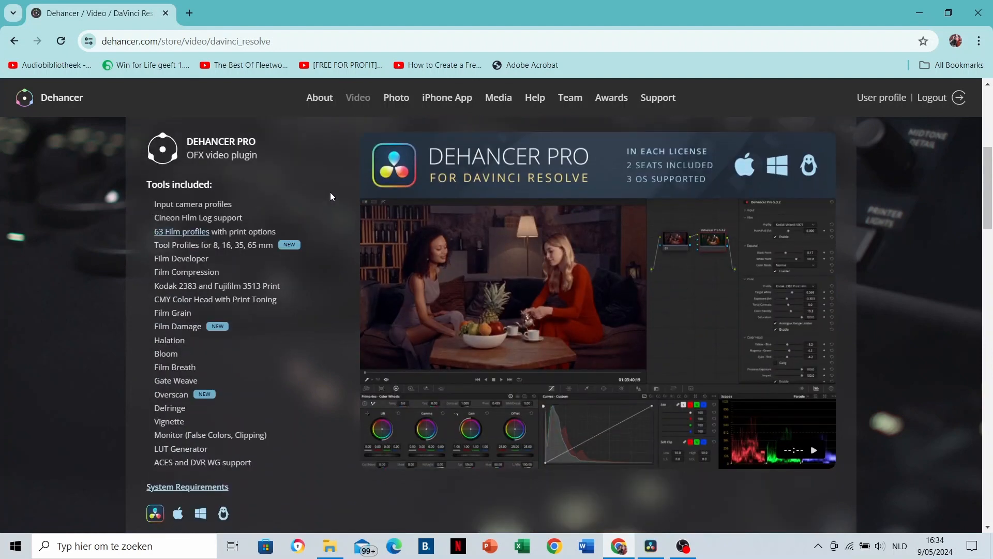
{"action": "scroll", "coordinate": [331, 192], "scroll_direction": "down", "scroll_amount": 7}
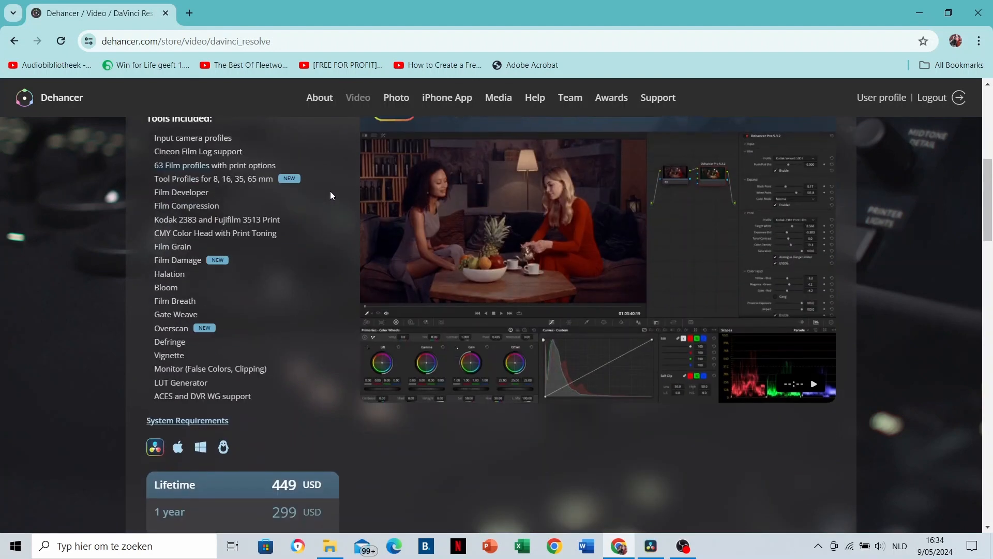
{"action": "scroll", "coordinate": [331, 193], "scroll_direction": "down", "scroll_amount": 8}
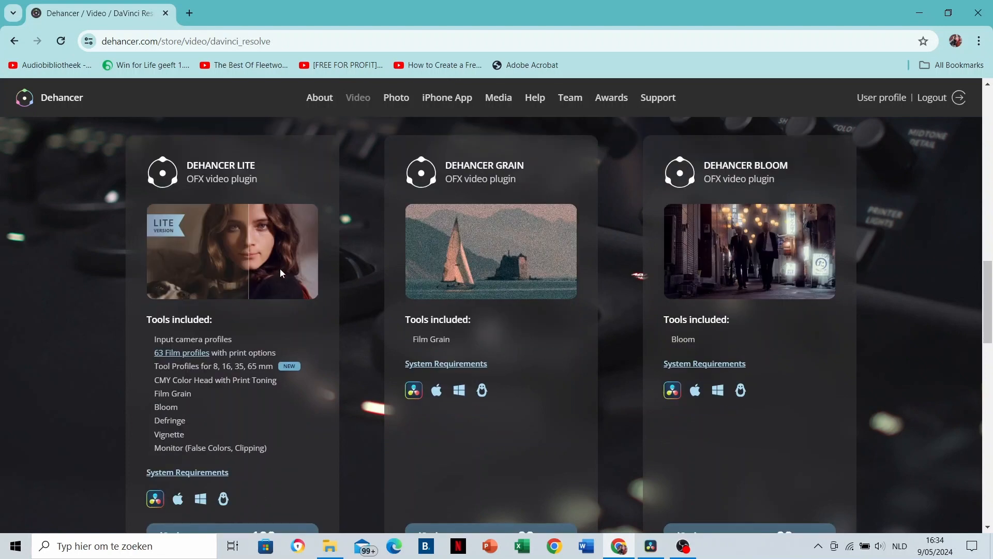
{"action": "scroll", "coordinate": [683, 232], "scroll_direction": "down", "scroll_amount": 6}
{"action": "scroll", "coordinate": [234, 308], "scroll_direction": "up", "scroll_amount": 20}
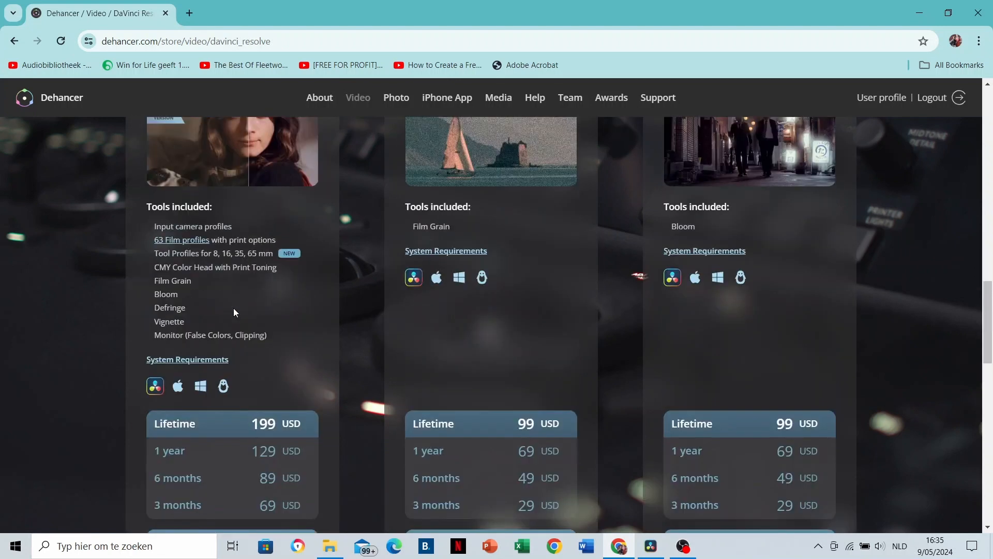
Step: Compare the included tools and licence prices of Dehancer Pro with those of Dehancer Lite
{"action": "scroll", "coordinate": [129, 260], "scroll_direction": "down", "scroll_amount": 3}
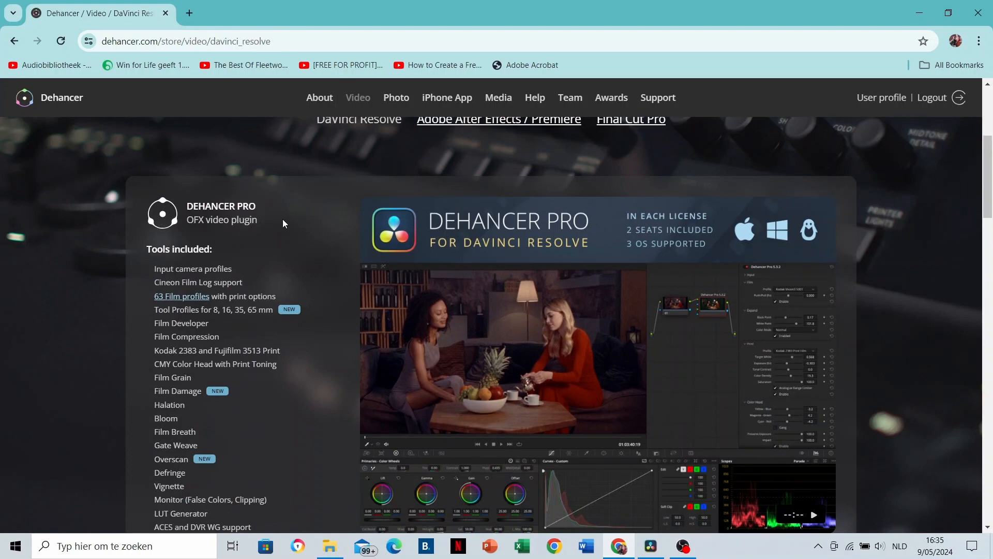
{"action": "scroll", "coordinate": [283, 224], "scroll_direction": "down", "scroll_amount": 2}
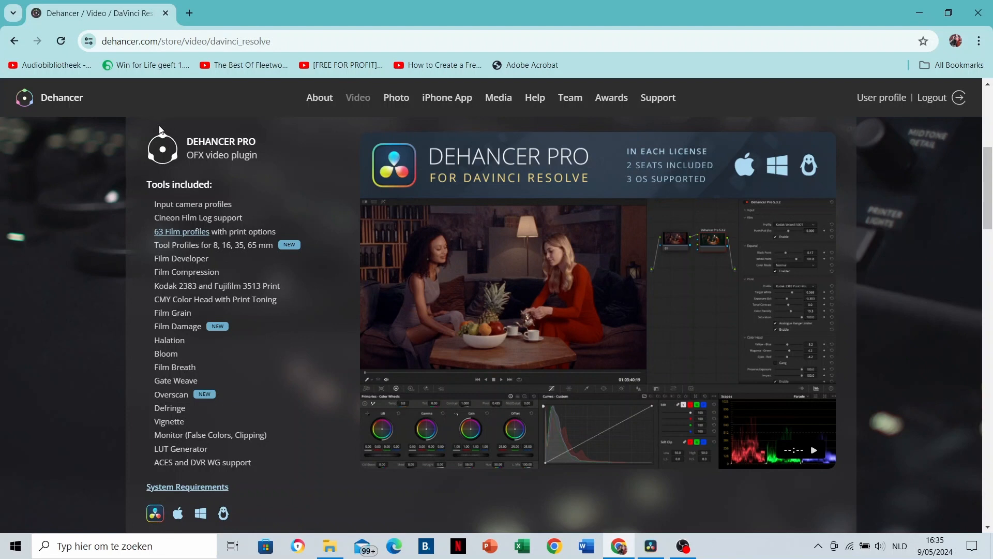
{"action": "scroll", "coordinate": [368, 251], "scroll_direction": "down", "scroll_amount": 4}
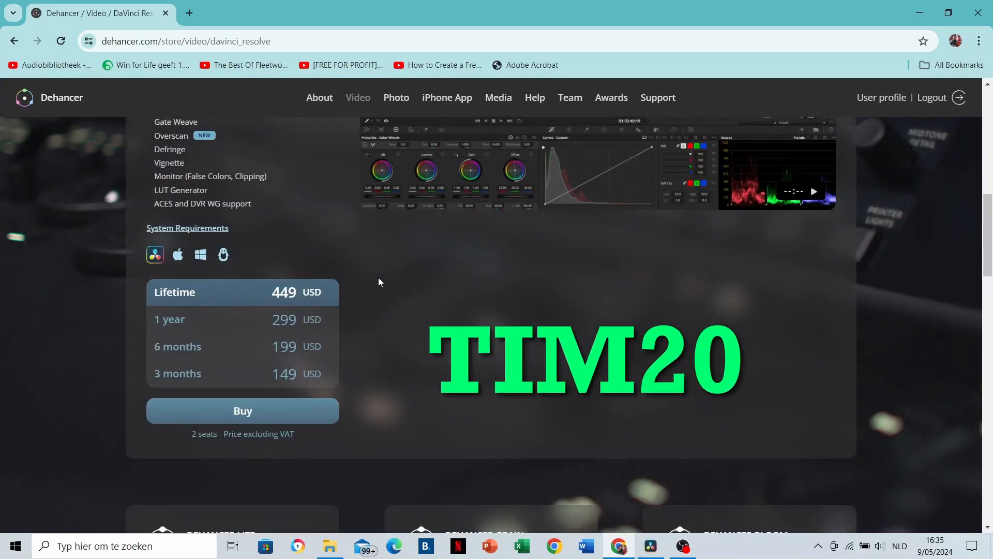
{"action": "scroll", "coordinate": [395, 267], "scroll_direction": "down", "scroll_amount": 2}
{"action": "scroll", "coordinate": [396, 271], "scroll_direction": "down", "scroll_amount": 5}
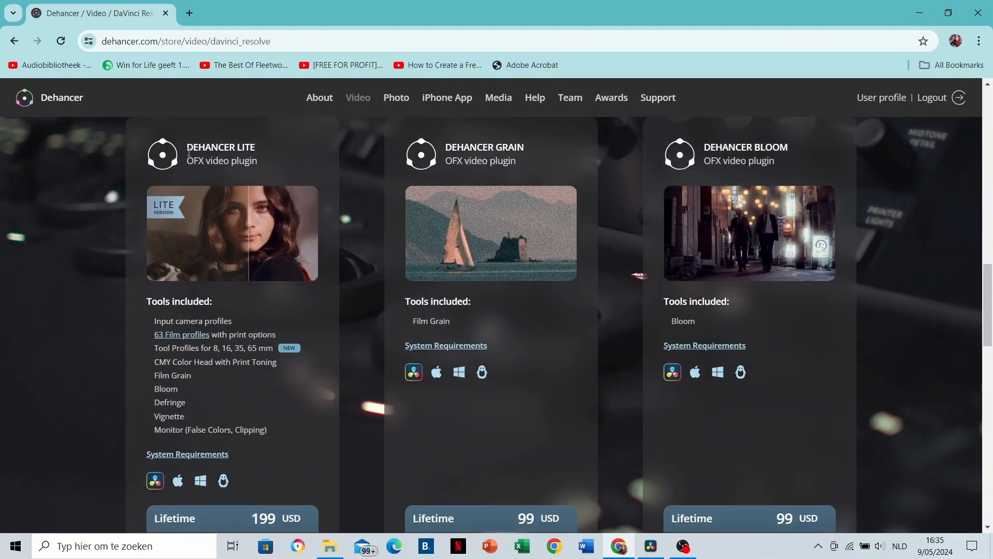
{"action": "scroll", "coordinate": [310, 263], "scroll_direction": "up", "scroll_amount": 10}
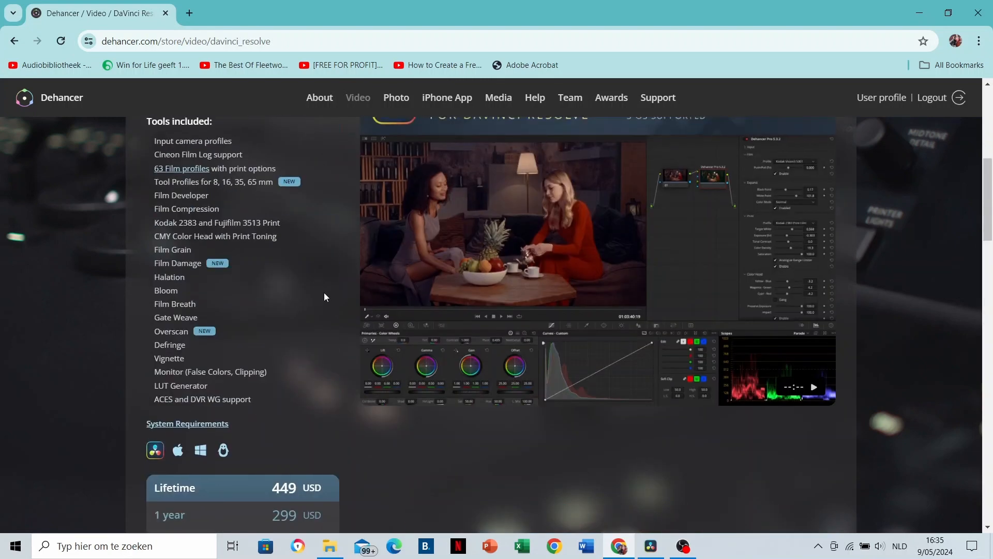
{"action": "scroll", "coordinate": [237, 239], "scroll_direction": "down", "scroll_amount": 10}
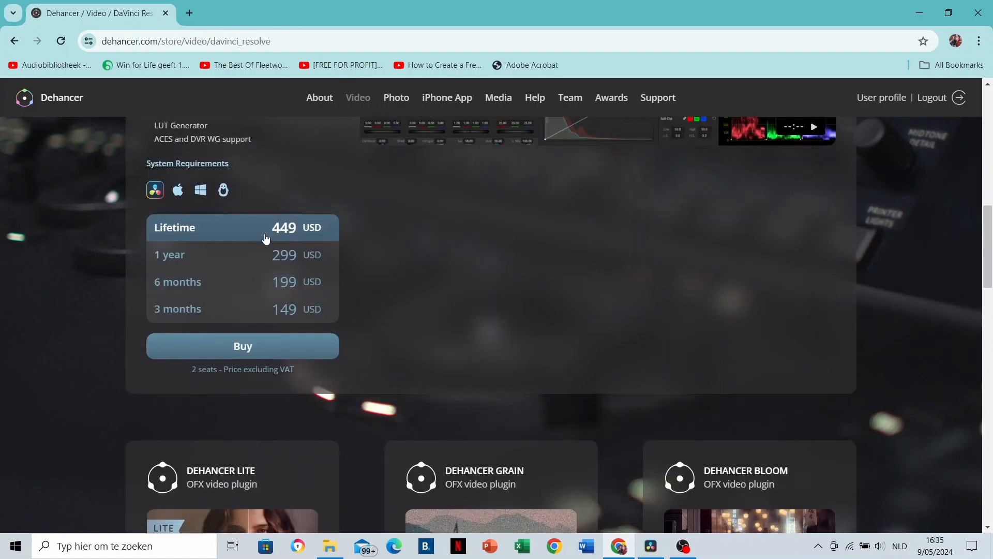
{"action": "scroll", "coordinate": [228, 294], "scroll_direction": "down", "scroll_amount": 5}
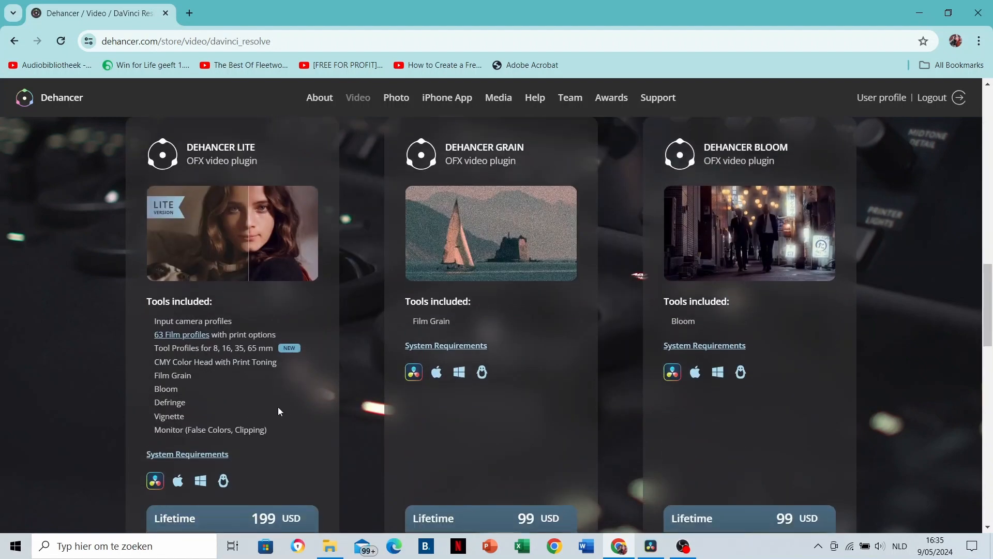
{"action": "scroll", "coordinate": [349, 340], "scroll_direction": "up", "scroll_amount": 15}
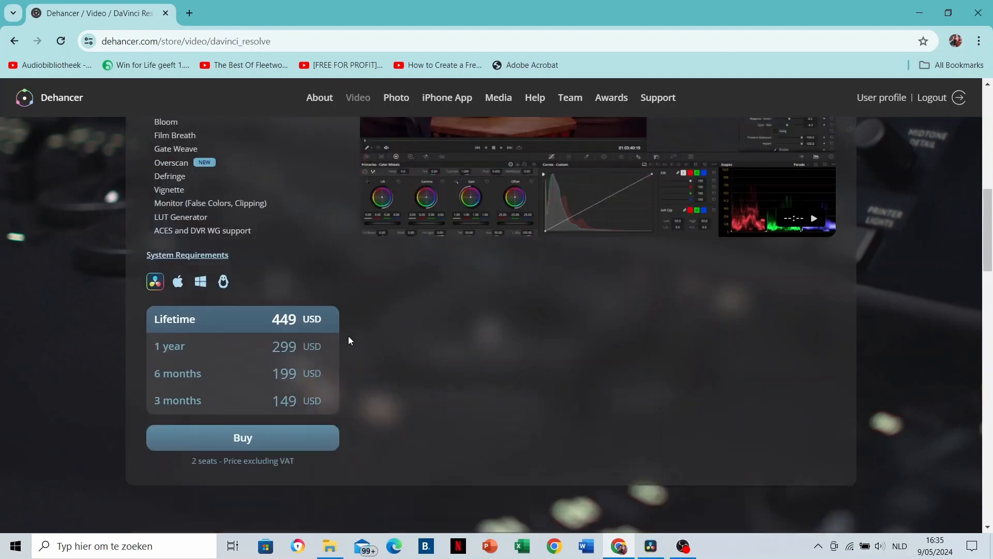
{"action": "scroll", "coordinate": [326, 193], "scroll_direction": "down", "scroll_amount": 12}
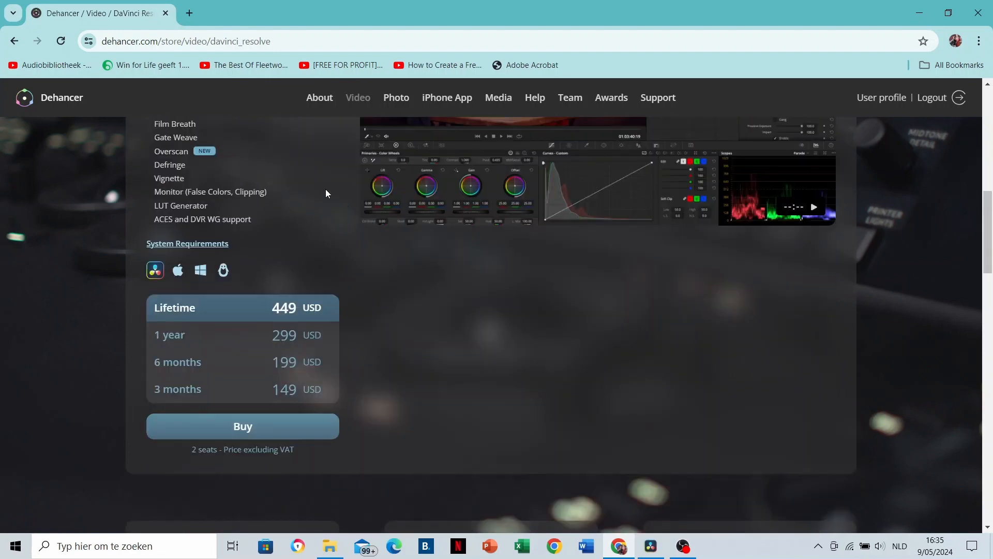
{"action": "scroll", "coordinate": [465, 217], "scroll_direction": "down", "scroll_amount": 1}
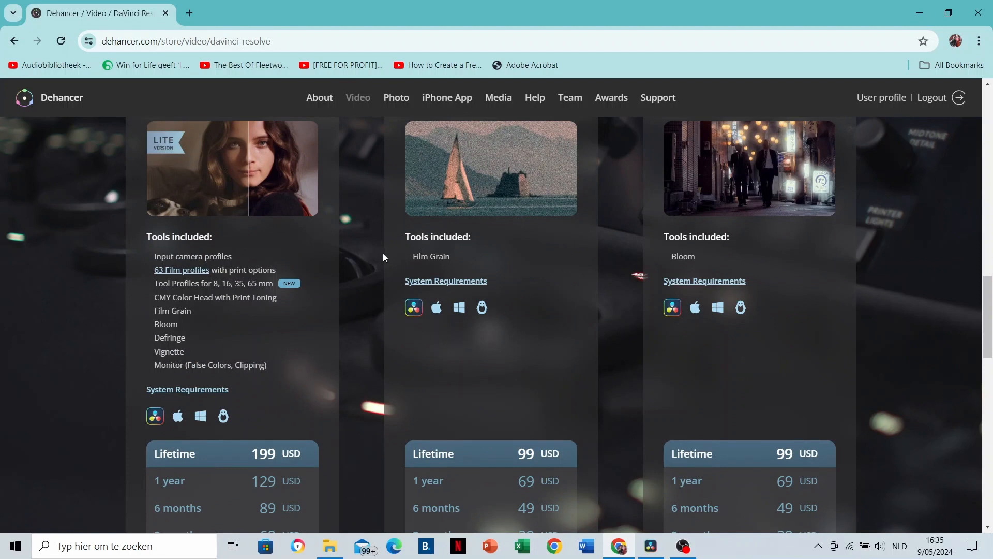
{"action": "scroll", "coordinate": [589, 258], "scroll_direction": "down", "scroll_amount": 6}
{"action": "scroll", "coordinate": [258, 274], "scroll_direction": "up", "scroll_amount": 19}
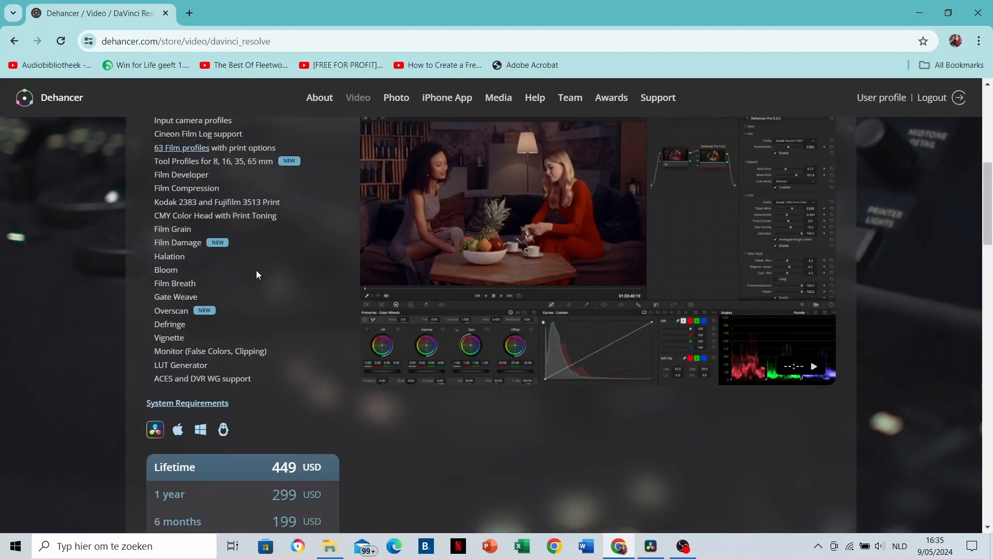
{"action": "scroll", "coordinate": [259, 262], "scroll_direction": "down", "scroll_amount": 6}
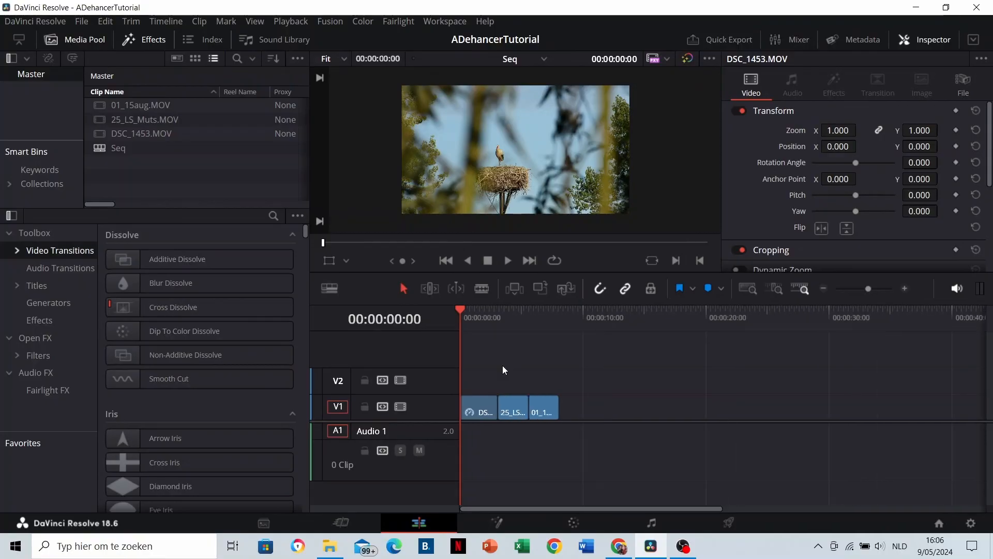
Step: Preview the first timeline clip in DaVinci Resolve and bring up the Dehancer Pro 7.1.2 effect on the Color page
{"action": "scroll", "coordinate": [504, 369], "scroll_direction": "up", "scroll_amount": 3}
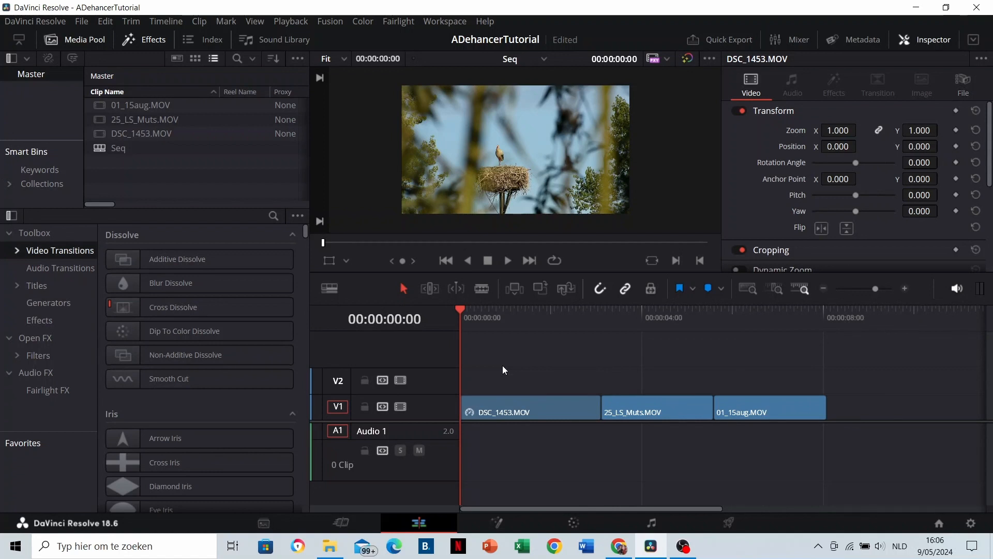
{"action": "key", "text": "space"}
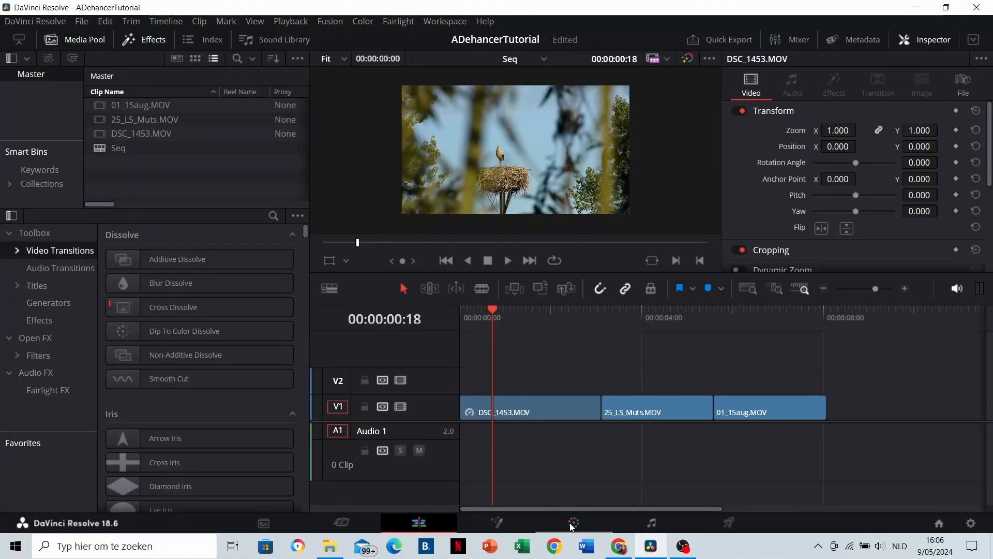
{"action": "left_click", "coordinate": [570, 523]}
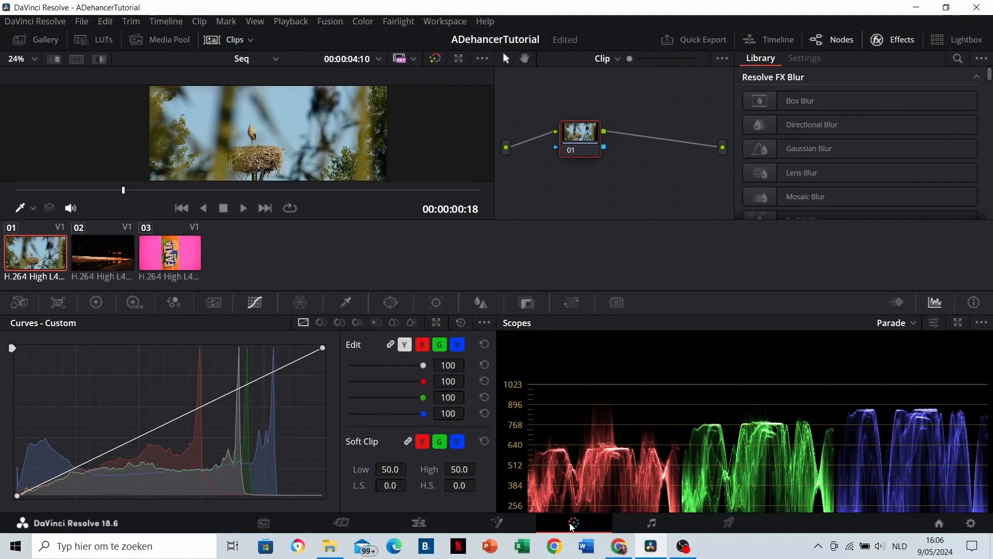
{"action": "left_click", "coordinate": [804, 118]}
{"action": "left_click_drag", "start_coordinate": [990, 76], "coordinate": [991, 224]}
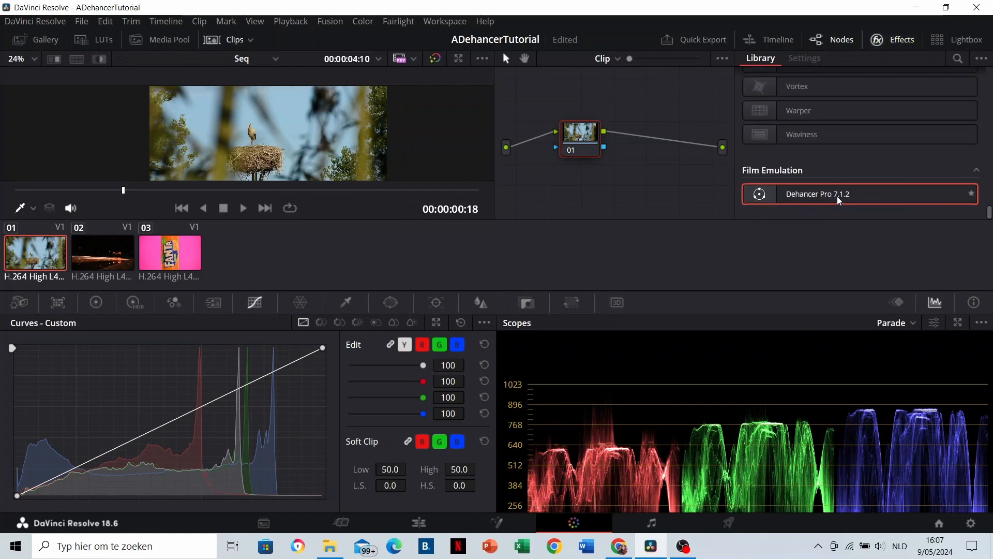
Step: Add a serial node labelled Dehancer after node 01 and apply the Dehancer Pro 7.1.2 effect to it
{"action": "right_click", "coordinate": [577, 137]}
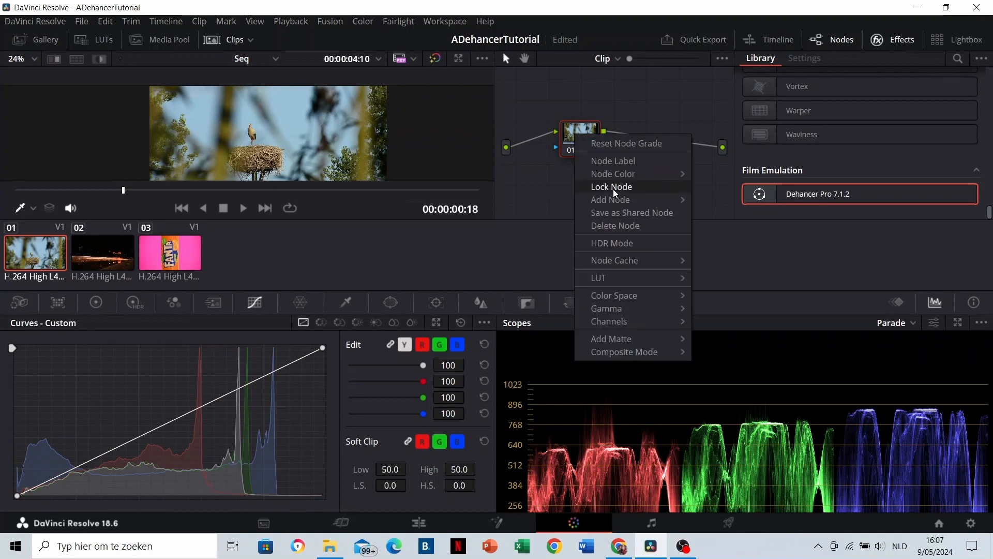
{"action": "mouse_move", "coordinate": [647, 200]}
{"action": "left_click", "coordinate": [720, 200]}
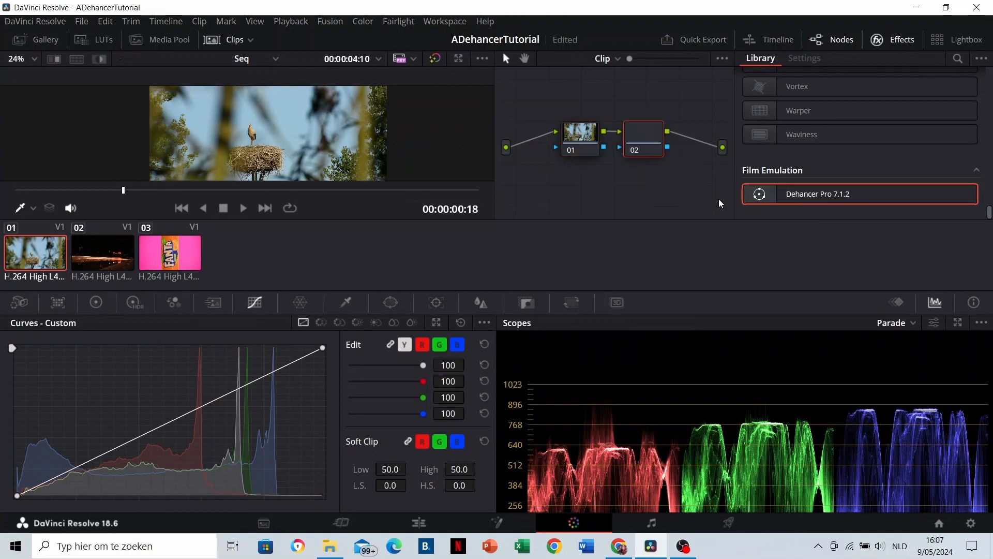
{"action": "type", "text": "Dehancer"}
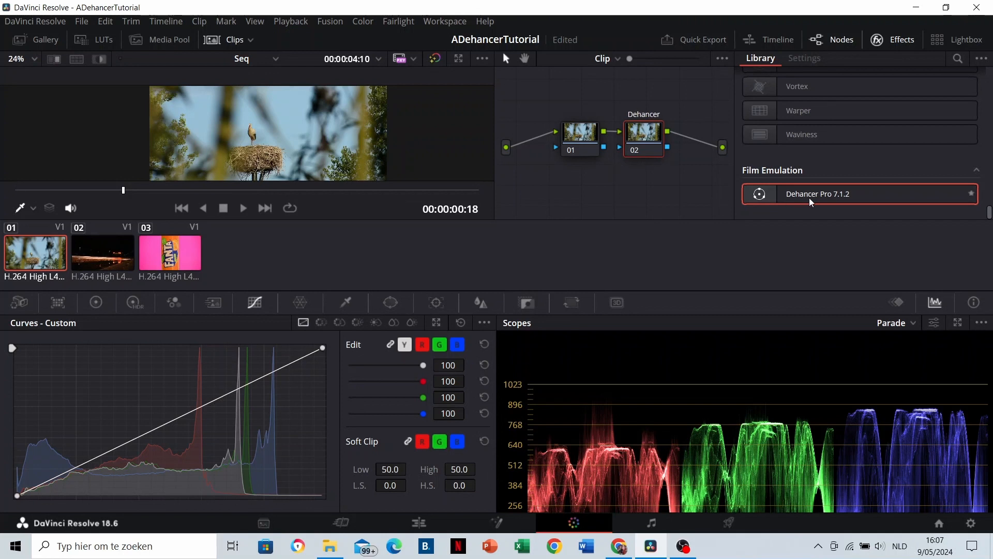
{"action": "left_click_drag", "start_coordinate": [811, 201], "coordinate": [643, 141]}
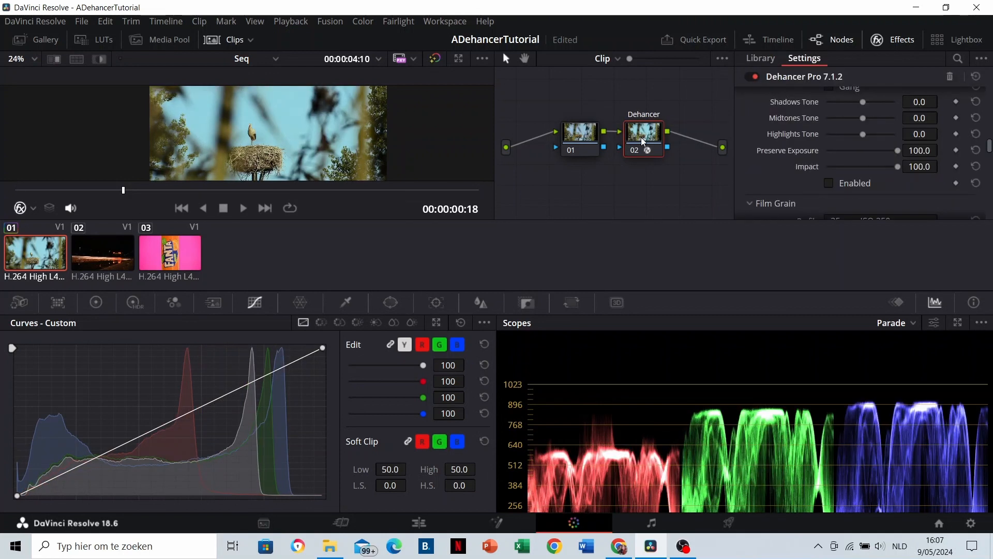
Step: Turn off all enabled tools in the Dehancer Pro settings, including Film and Film Grain
{"action": "left_click_drag", "start_coordinate": [990, 150], "coordinate": [990, 93]}
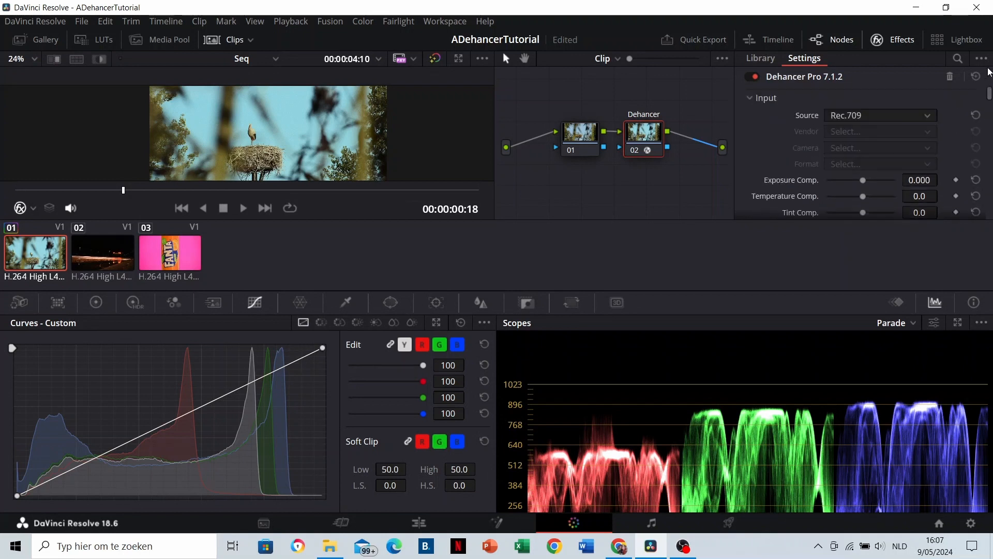
{"action": "scroll", "coordinate": [871, 130], "scroll_direction": "down", "scroll_amount": 1}
{"action": "scroll", "coordinate": [842, 129], "scroll_direction": "down", "scroll_amount": 7}
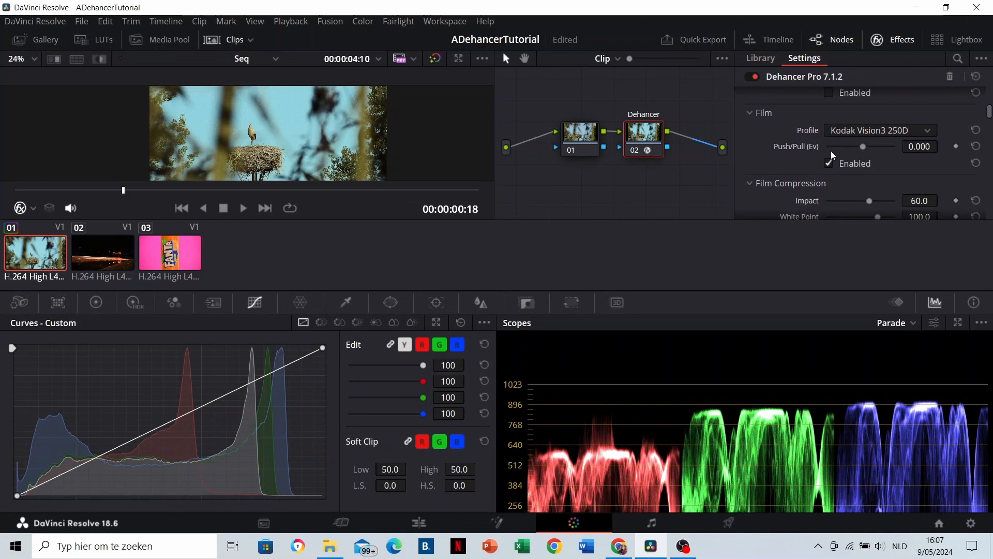
{"action": "scroll", "coordinate": [831, 162], "scroll_direction": "down", "scroll_amount": 4}
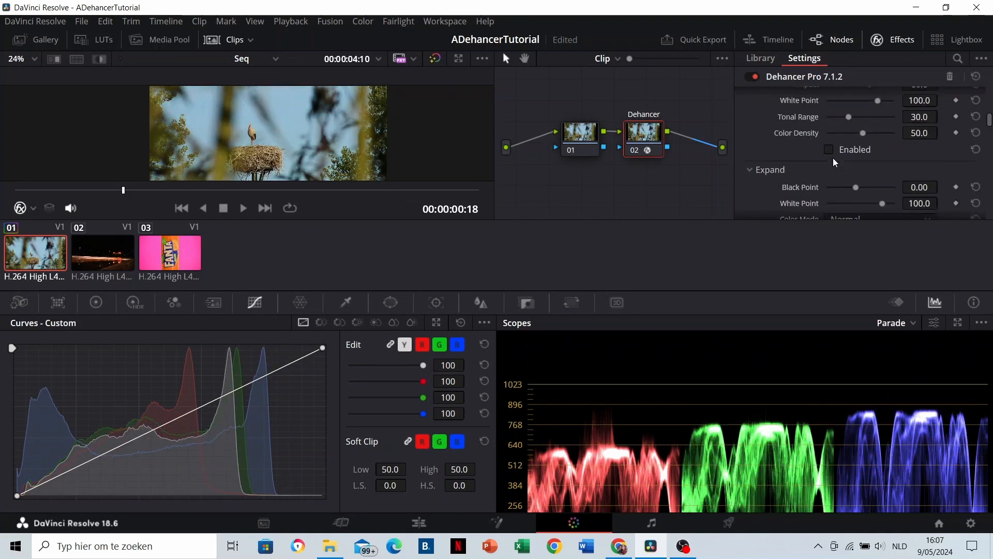
{"action": "scroll", "coordinate": [834, 164], "scroll_direction": "down", "scroll_amount": 1}
{"action": "scroll", "coordinate": [830, 162], "scroll_direction": "down", "scroll_amount": 6}
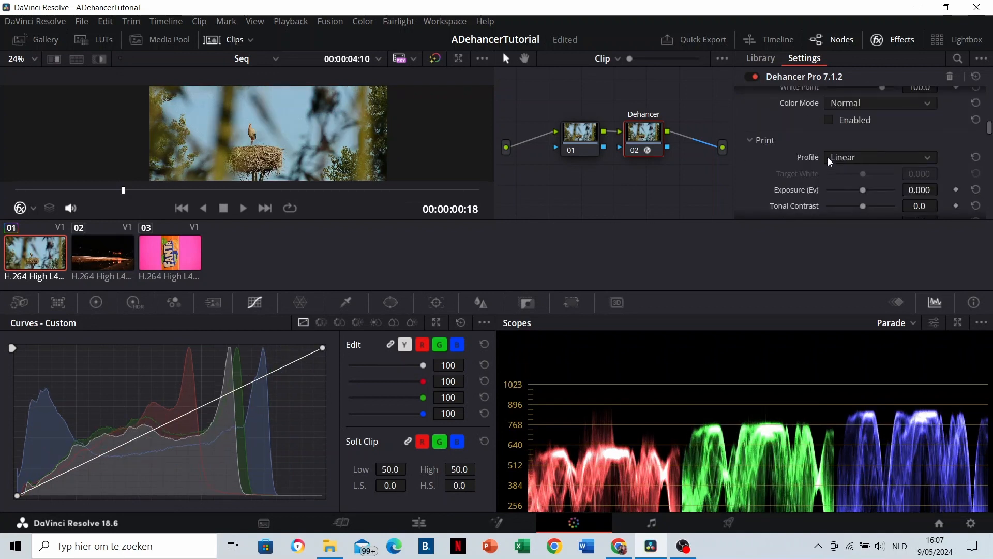
{"action": "scroll", "coordinate": [830, 160], "scroll_direction": "down", "scroll_amount": 5}
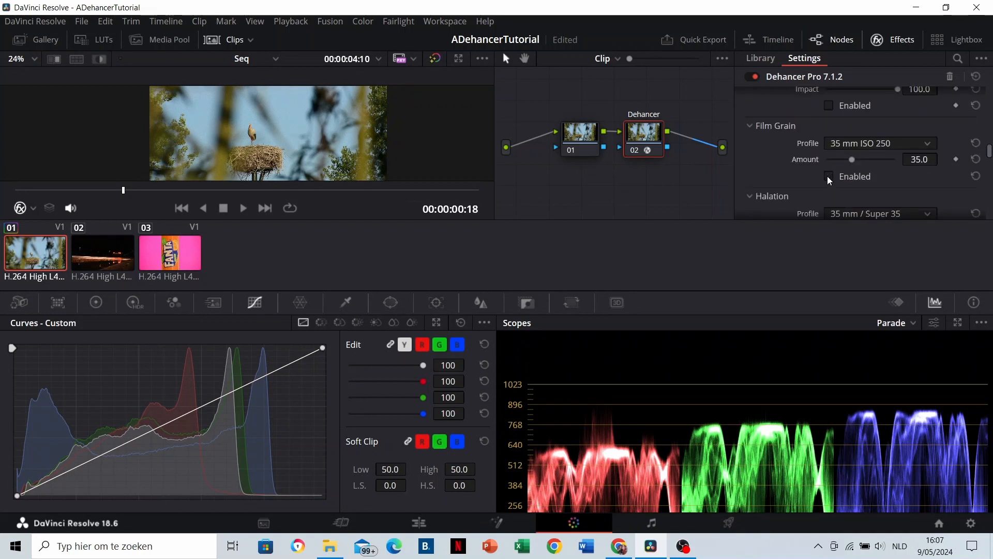
{"action": "scroll", "coordinate": [830, 171], "scroll_direction": "down", "scroll_amount": 4}
{"action": "scroll", "coordinate": [832, 158], "scroll_direction": "down", "scroll_amount": 6}
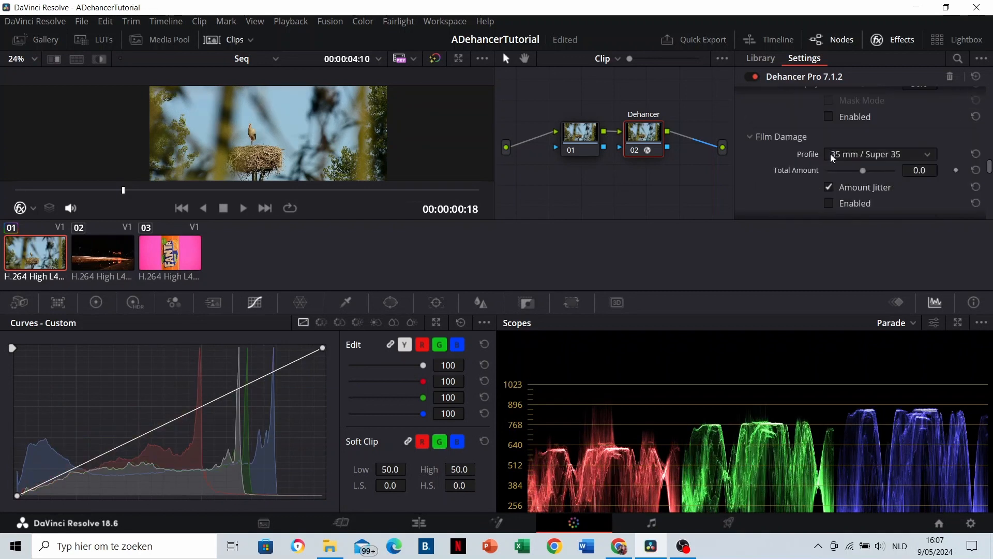
{"action": "scroll", "coordinate": [833, 159], "scroll_direction": "down", "scroll_amount": 6}
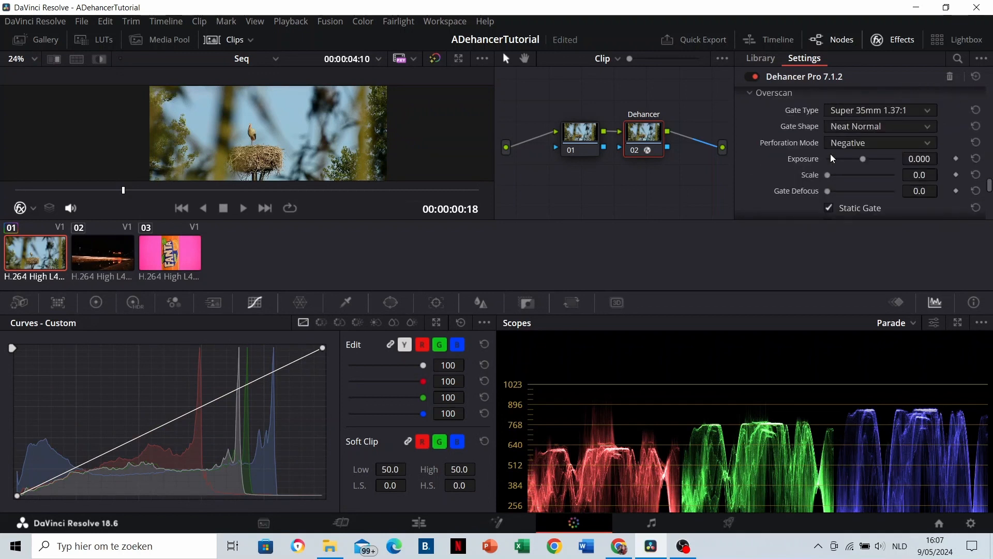
{"action": "scroll", "coordinate": [833, 159], "scroll_direction": "down", "scroll_amount": 4}
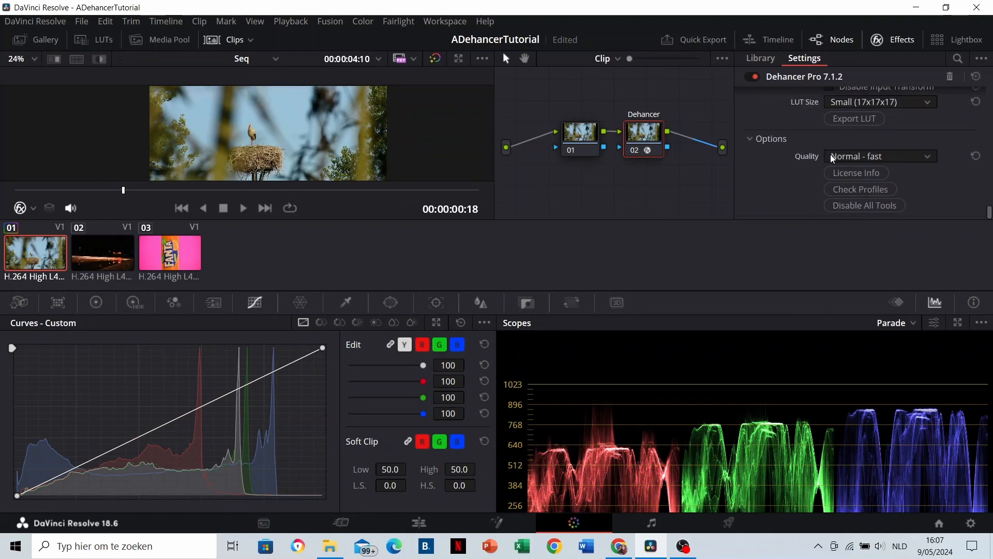
Step: Compare the stork clip with its grade bypassed and active, and select the Dehancer node
{"action": "left_click", "coordinate": [437, 60]}
{"action": "left_click", "coordinate": [438, 60]}
{"action": "scroll", "coordinate": [338, 107], "scroll_direction": "up", "scroll_amount": 4}
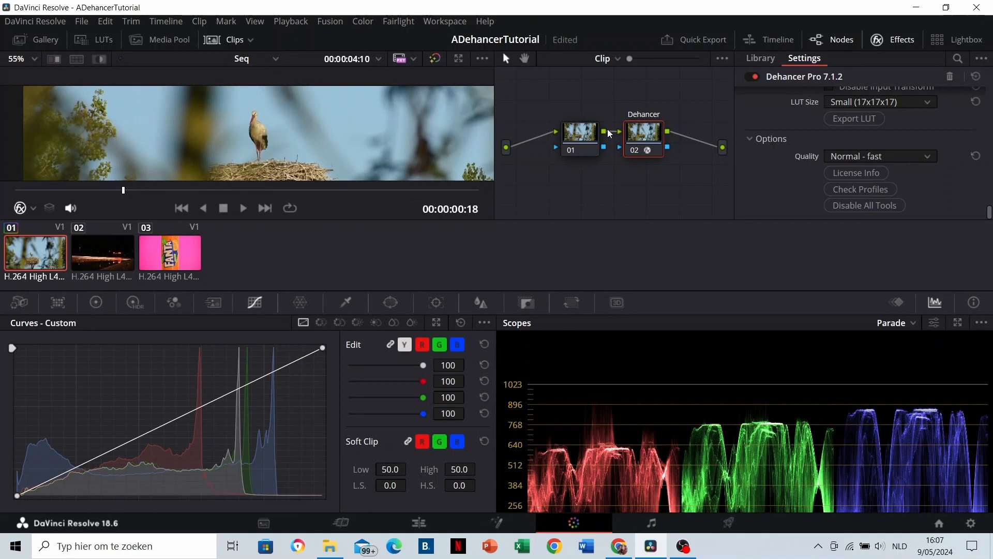
{"action": "left_click_drag", "start_coordinate": [645, 140], "coordinate": [643, 134]}
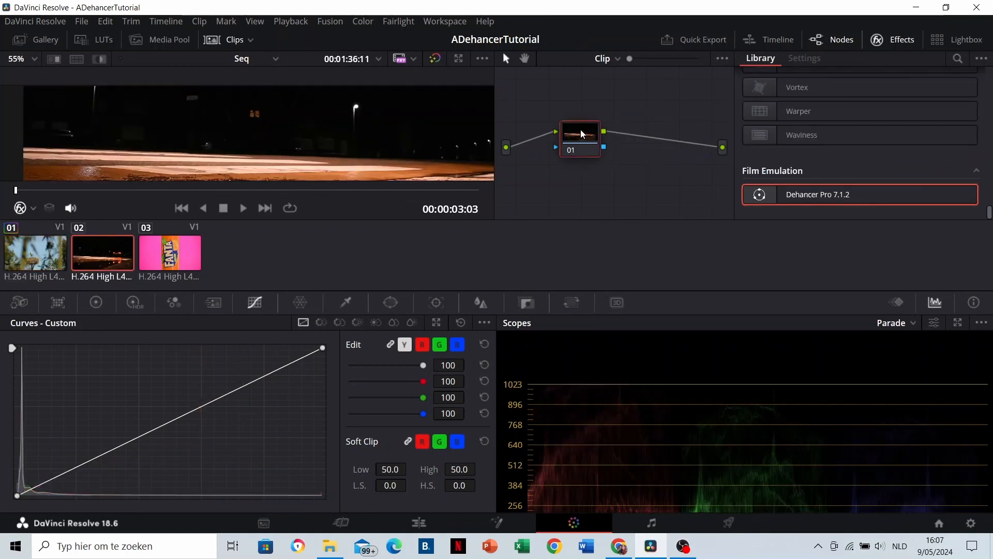
Step: Add a serial node labelled Dehancer after node 01 on the second clip, the night street shot
{"action": "right_click", "coordinate": [582, 134]}
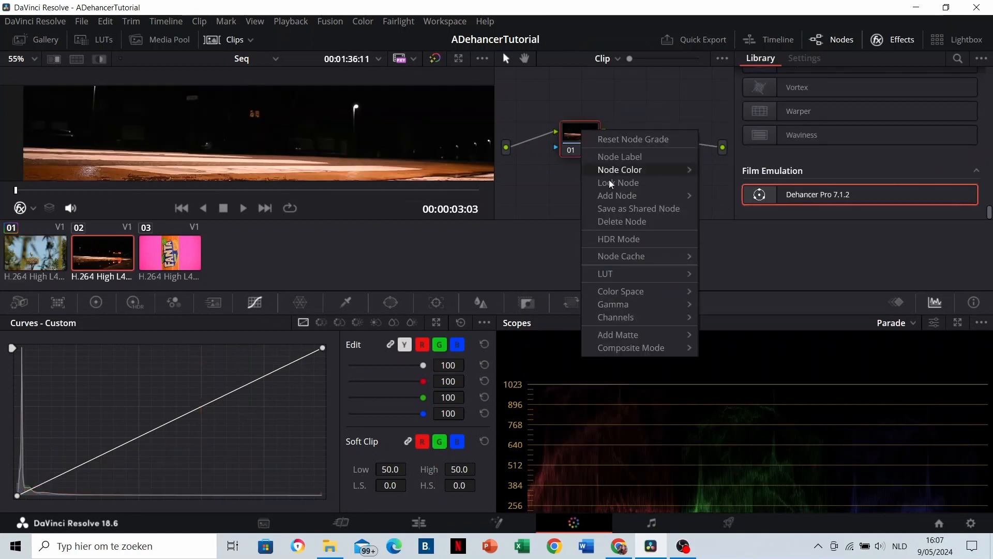
{"action": "mouse_move", "coordinate": [616, 193]}
{"action": "left_click", "coordinate": [722, 192]}
{"action": "type", "text": "Dehancer"}
{"action": "key", "text": "Return"}
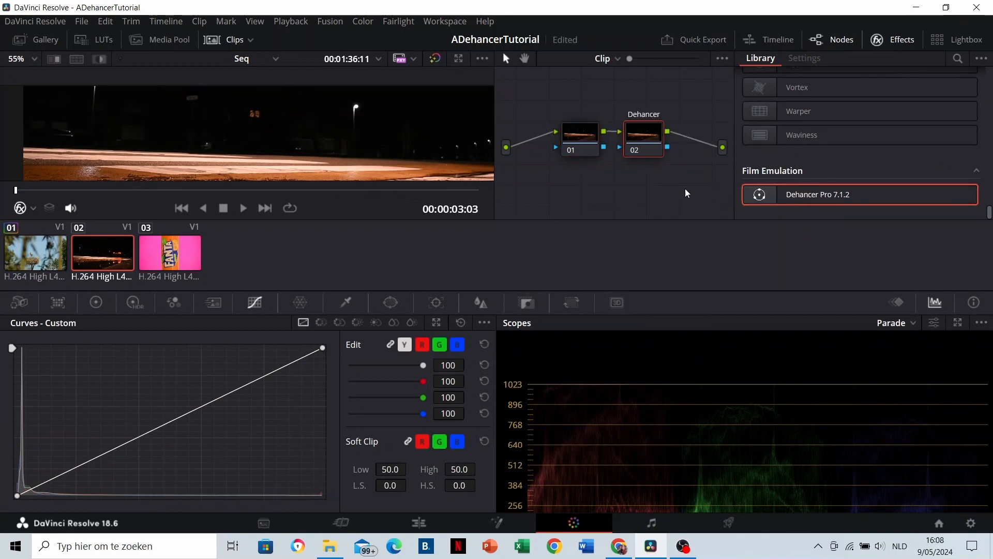
Step: Copy the stork clip's Dehancer node and paste its settings onto the Dehancer node of the second clip
{"action": "left_click", "coordinate": [59, 240]}
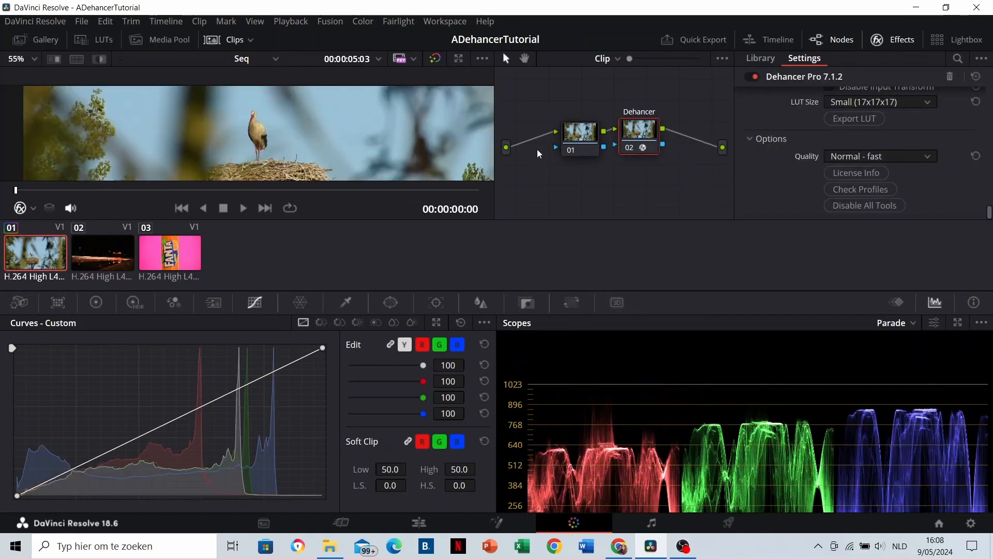
{"action": "left_click", "coordinate": [637, 137]}
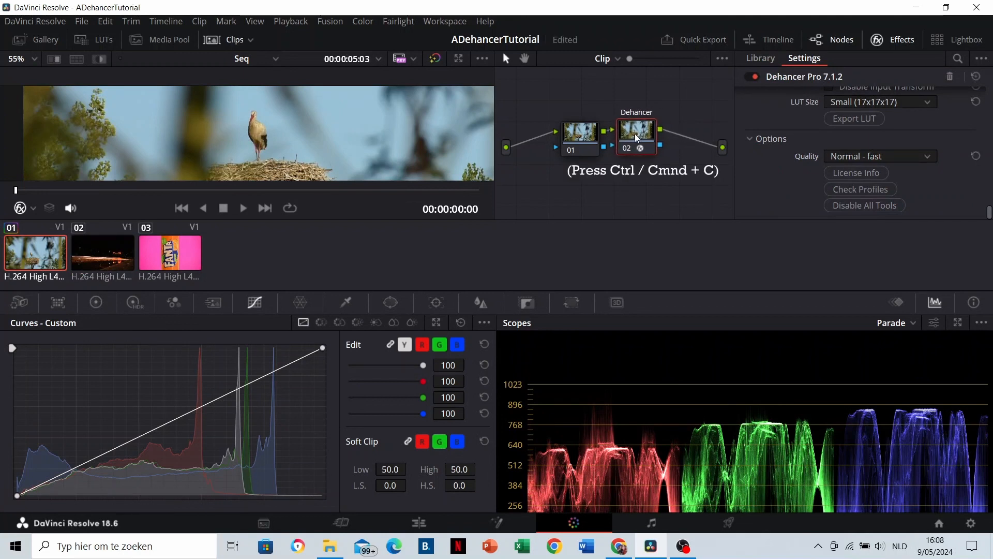
{"action": "left_click", "coordinate": [108, 253]}
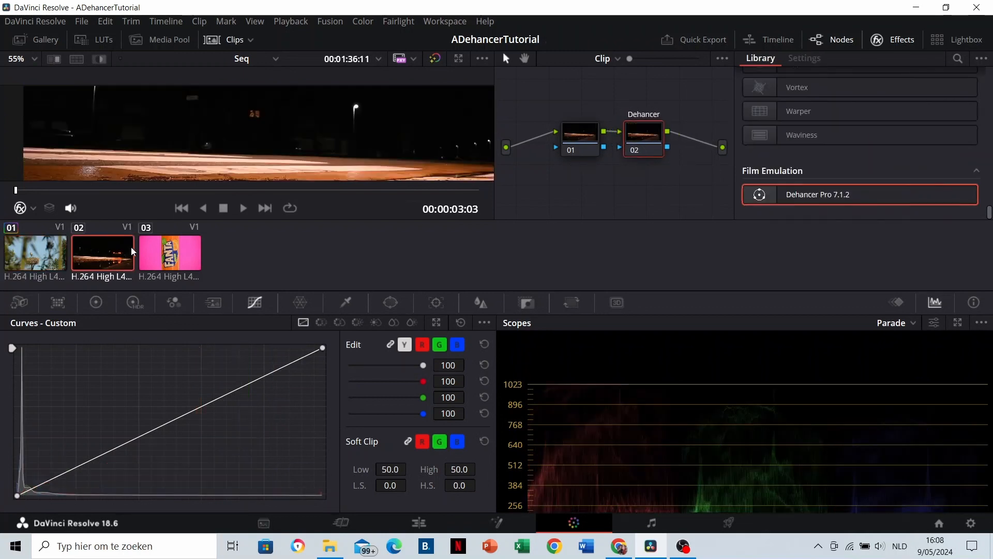
{"action": "left_click_drag", "start_coordinate": [641, 137], "coordinate": [644, 137]}
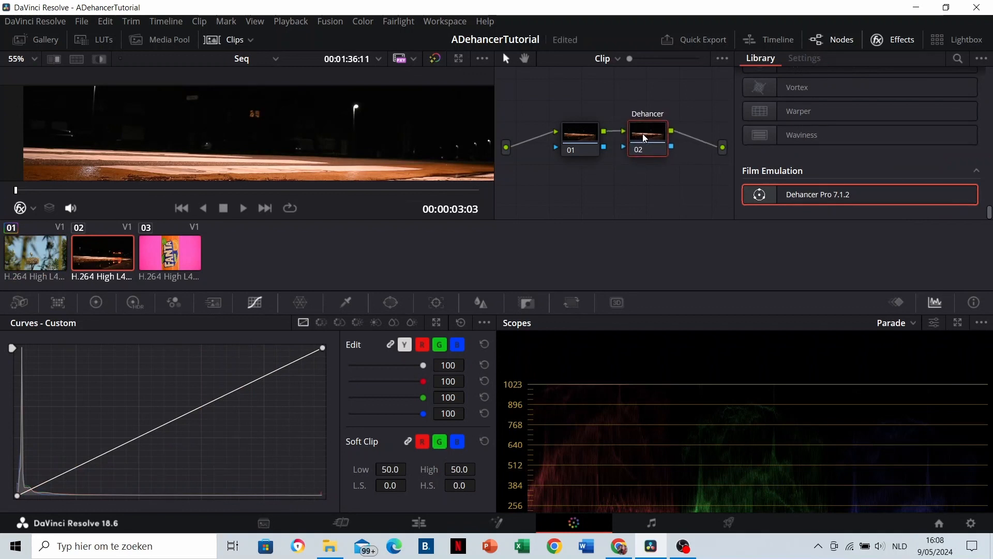
{"action": "key", "text": "ctrl+v"}
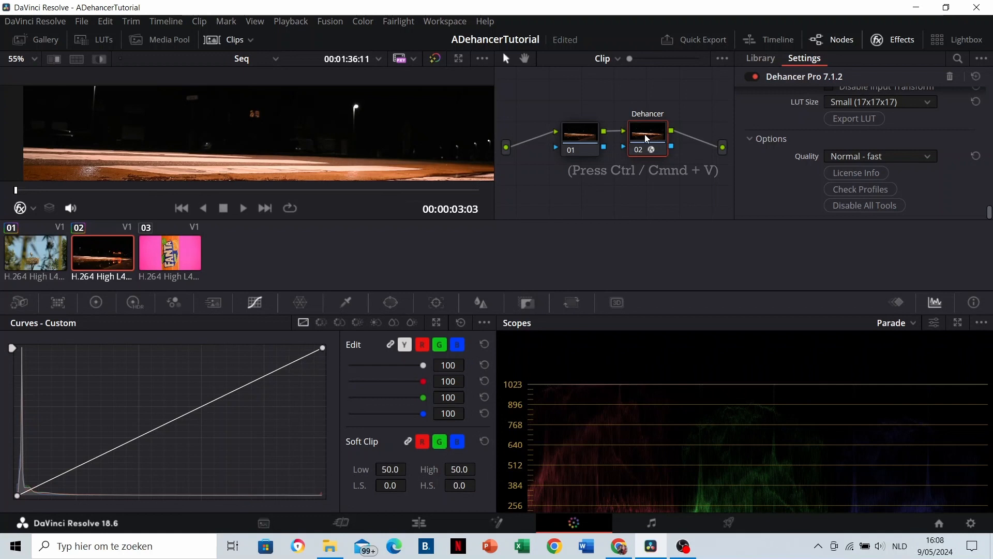
{"action": "left_click_drag", "start_coordinate": [989, 212], "coordinate": [988, 94]}
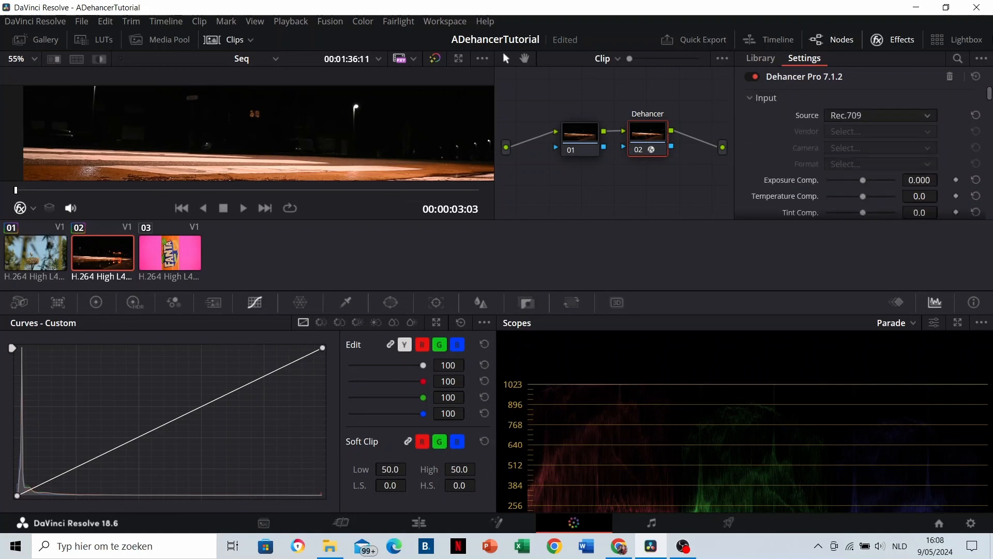
Step: Add a serial node labelled Dehancer to the Fanta can clip and paste the copied Dehancer Pro settings onto it
{"action": "left_click", "coordinate": [163, 263]}
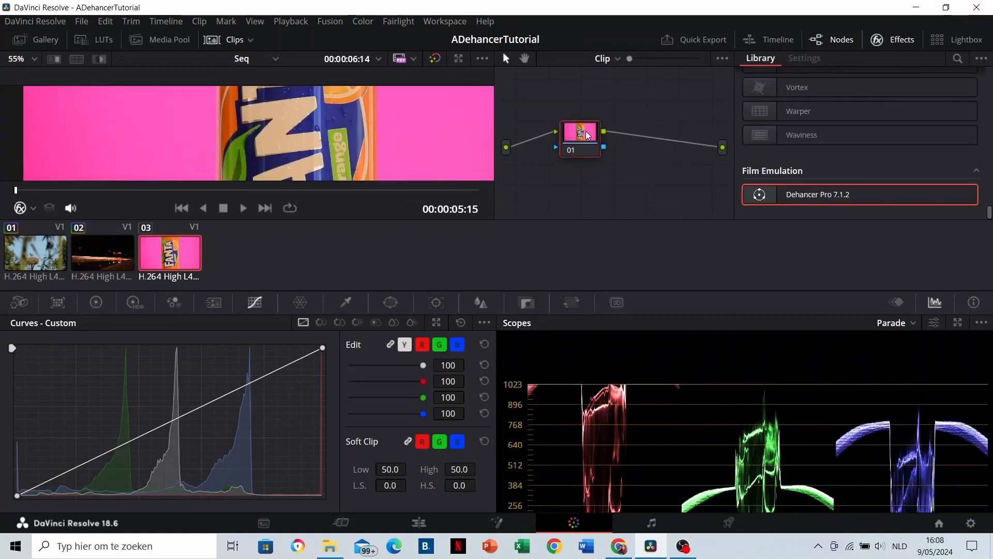
{"action": "right_click", "coordinate": [586, 134]}
{"action": "mouse_move", "coordinate": [628, 197]}
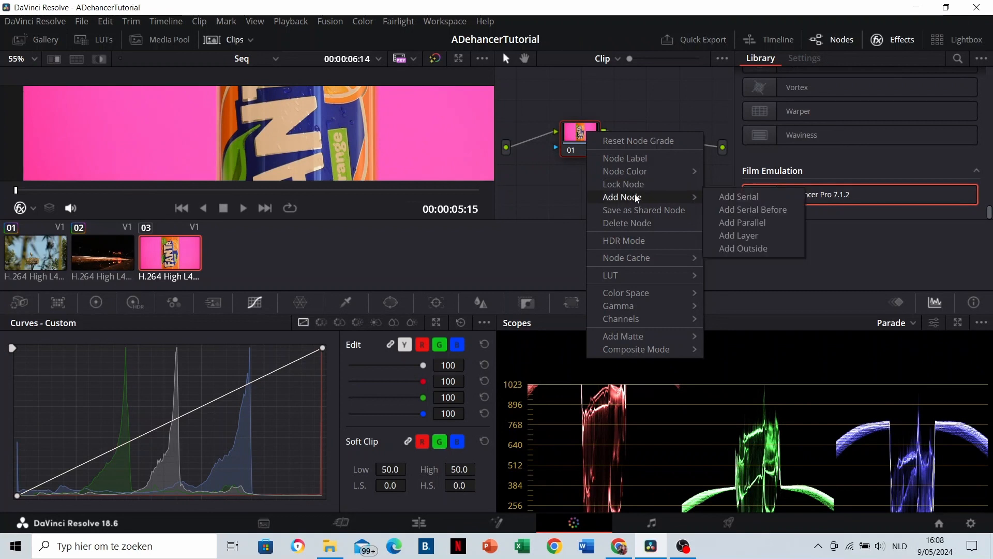
{"action": "left_click", "coordinate": [738, 197]}
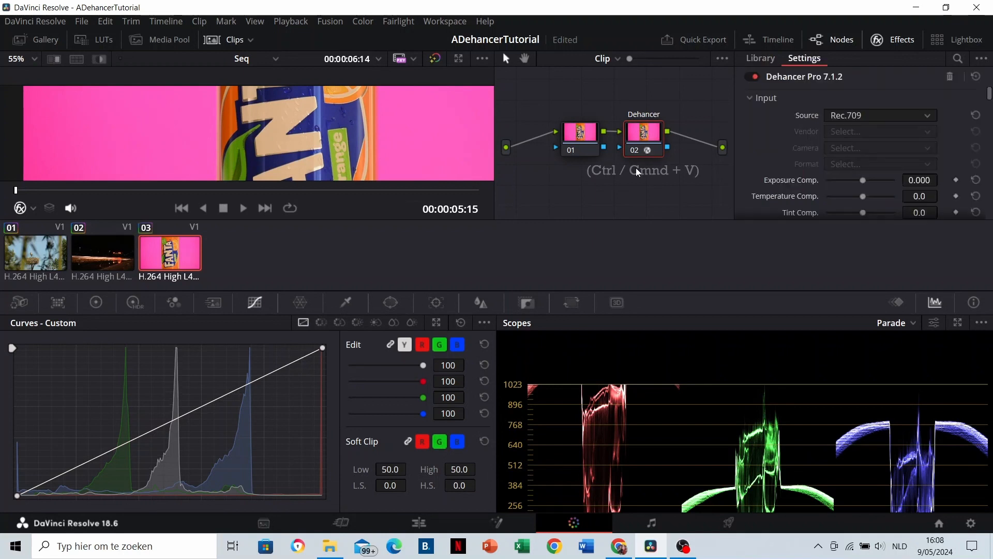
Step: Return to the stork clip, shrink its preview to 25%, and enable Film Developer in its Dehancer Pro settings
{"action": "left_click", "coordinate": [106, 254]}
{"action": "left_click", "coordinate": [36, 255]}
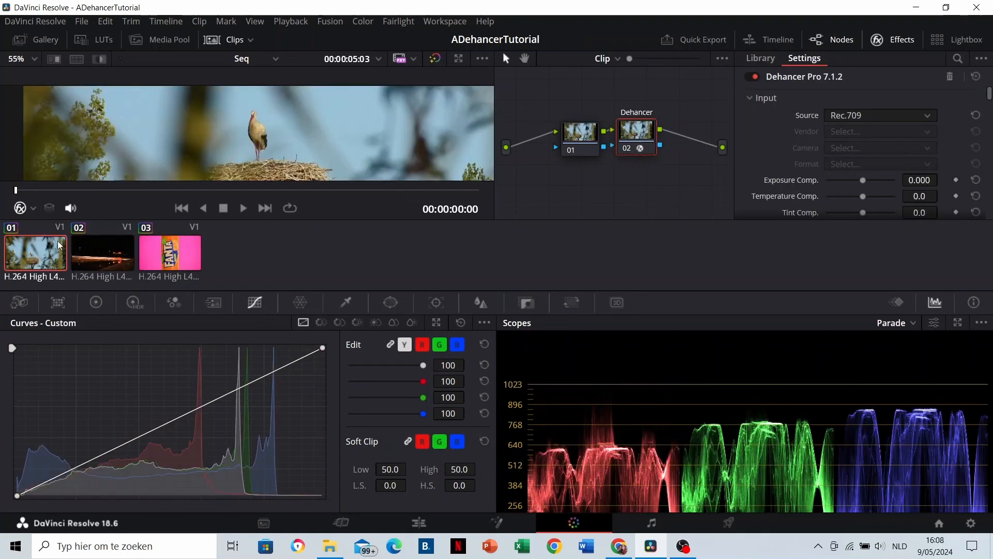
{"action": "scroll", "coordinate": [250, 116], "scroll_direction": "down", "scroll_amount": 3}
{"action": "left_click_drag", "start_coordinate": [248, 113], "coordinate": [252, 108]}
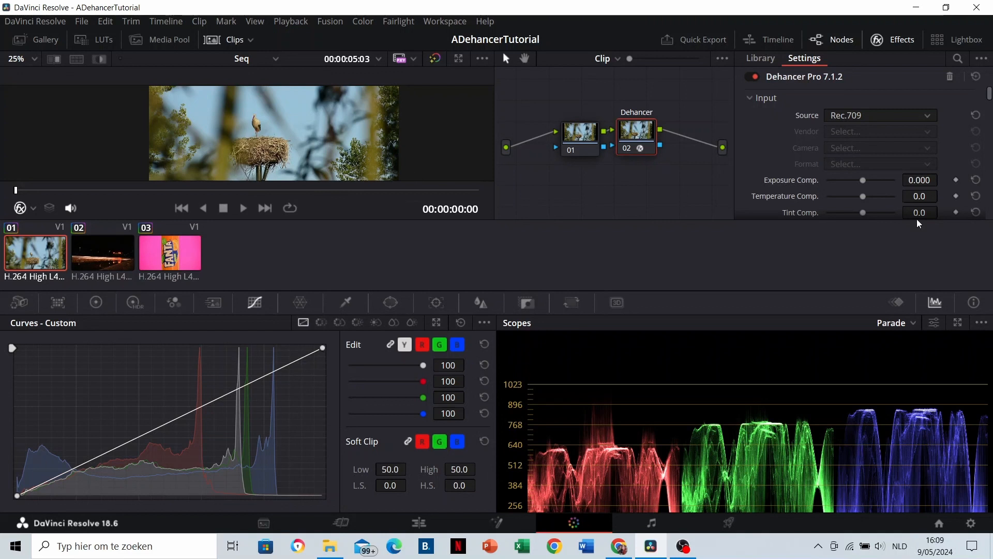
{"action": "scroll", "coordinate": [987, 207], "scroll_direction": "down", "scroll_amount": 5}
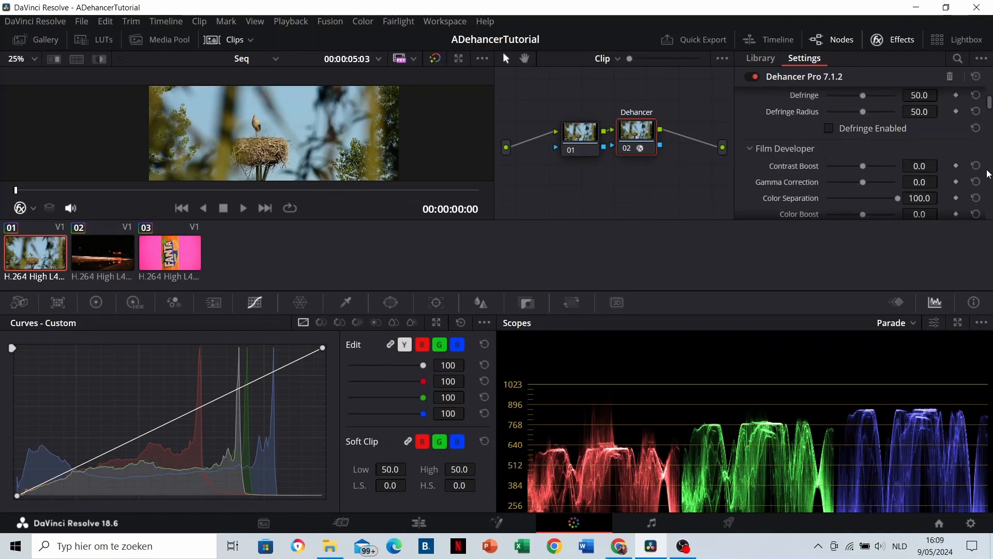
{"action": "scroll", "coordinate": [896, 166], "scroll_direction": "up", "scroll_amount": 5}
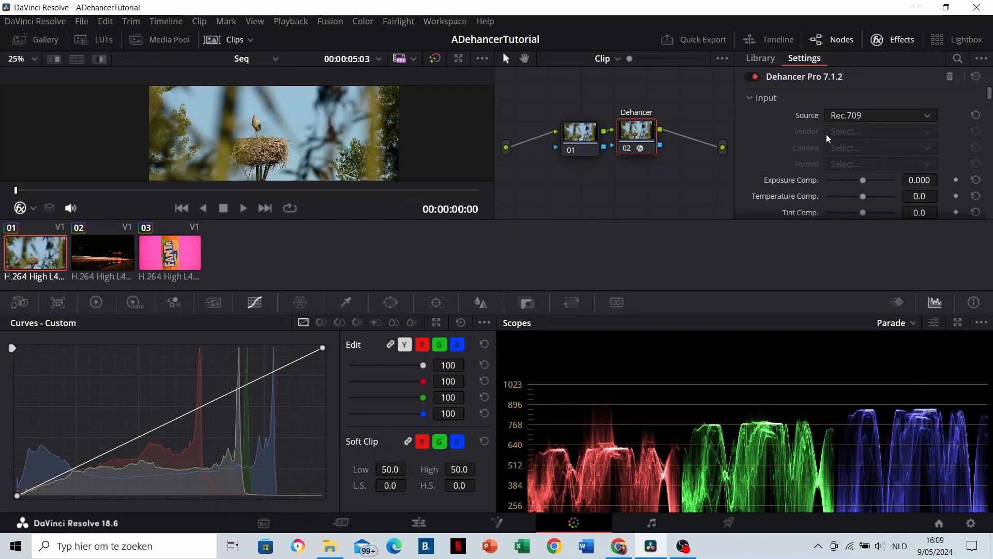
{"action": "scroll", "coordinate": [818, 133], "scroll_direction": "down", "scroll_amount": 5}
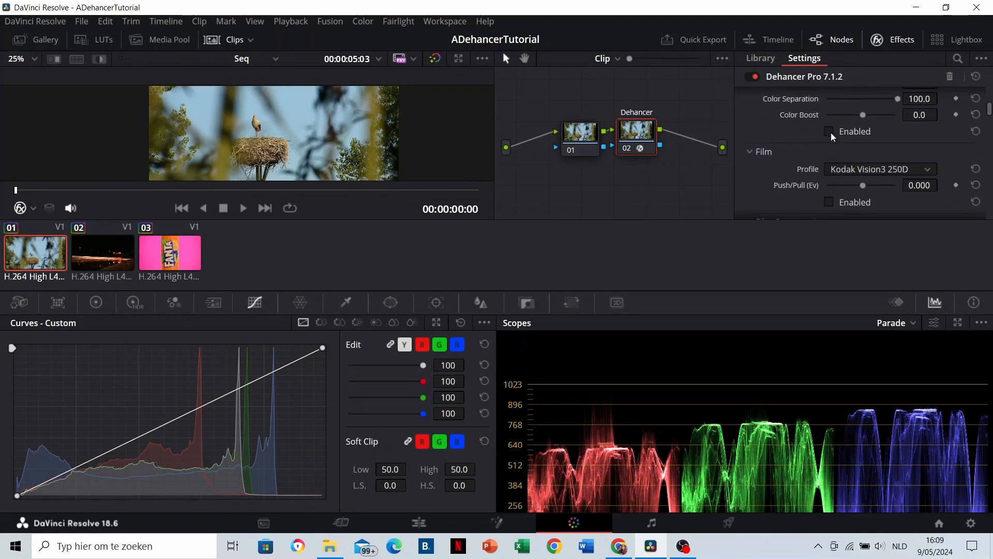
{"action": "left_click", "coordinate": [830, 132]}
Step: Set Exposure Comp. to 1.239, Temperature Comp. to 26.6, Tint Comp. to 22.6 and Defringe to 56.9, and compare with the grade bypassed
{"action": "scroll", "coordinate": [801, 151], "scroll_direction": "up", "scroll_amount": 3}
{"action": "scroll", "coordinate": [801, 152], "scroll_direction": "up", "scroll_amount": 1}
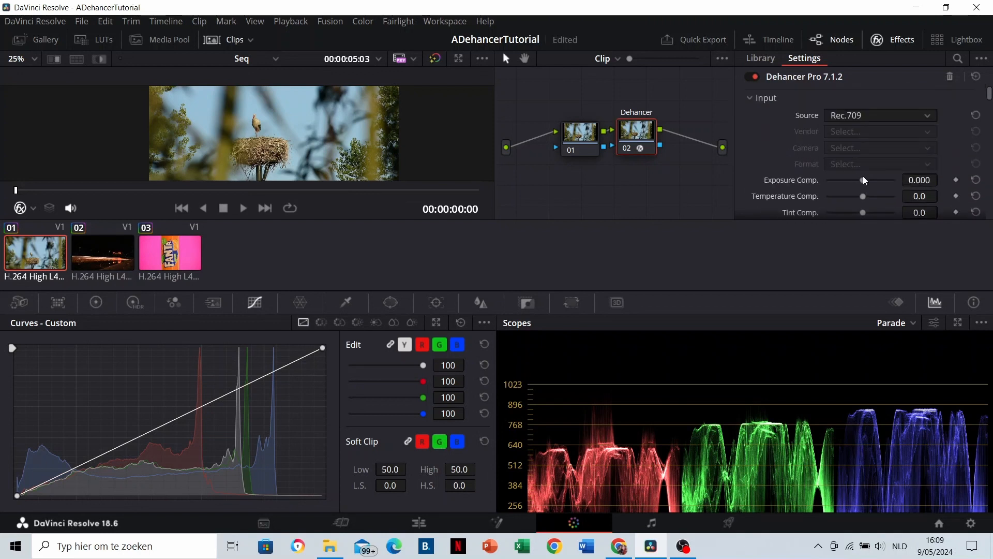
{"action": "left_click_drag", "start_coordinate": [864, 180], "coordinate": [873, 216]}
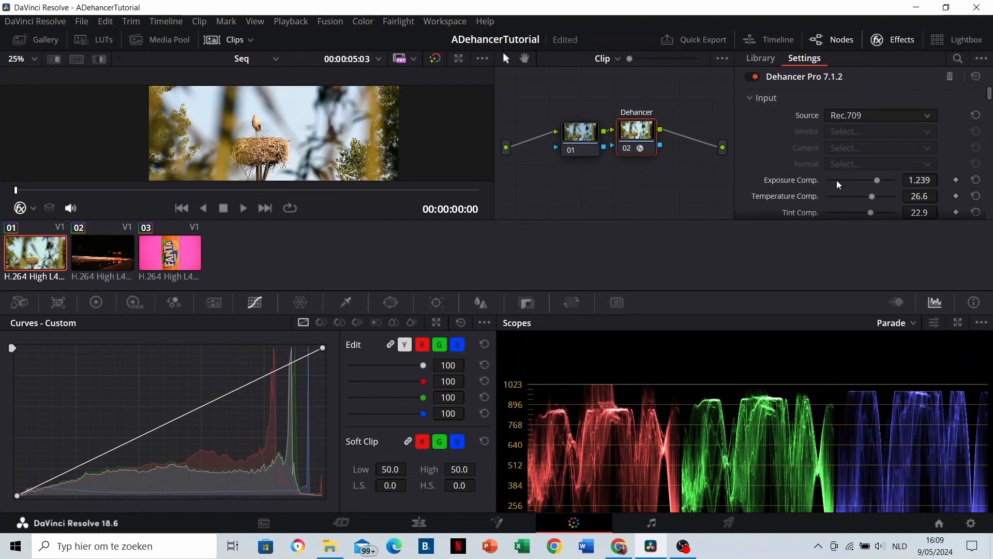
{"action": "scroll", "coordinate": [833, 176], "scroll_direction": "down", "scroll_amount": 2}
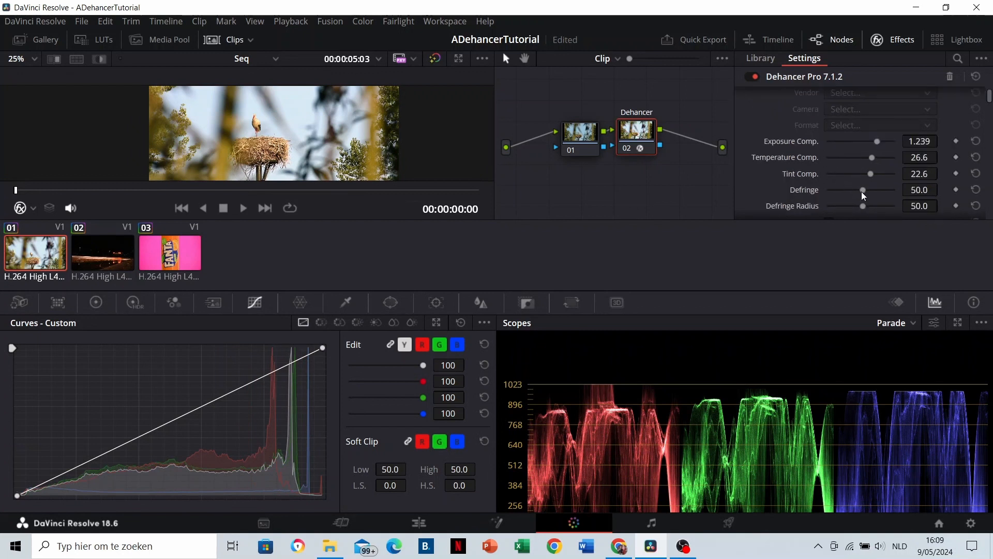
{"action": "left_click_drag", "start_coordinate": [864, 191], "coordinate": [867, 191]}
{"action": "scroll", "coordinate": [828, 176], "scroll_direction": "down", "scroll_amount": 2}
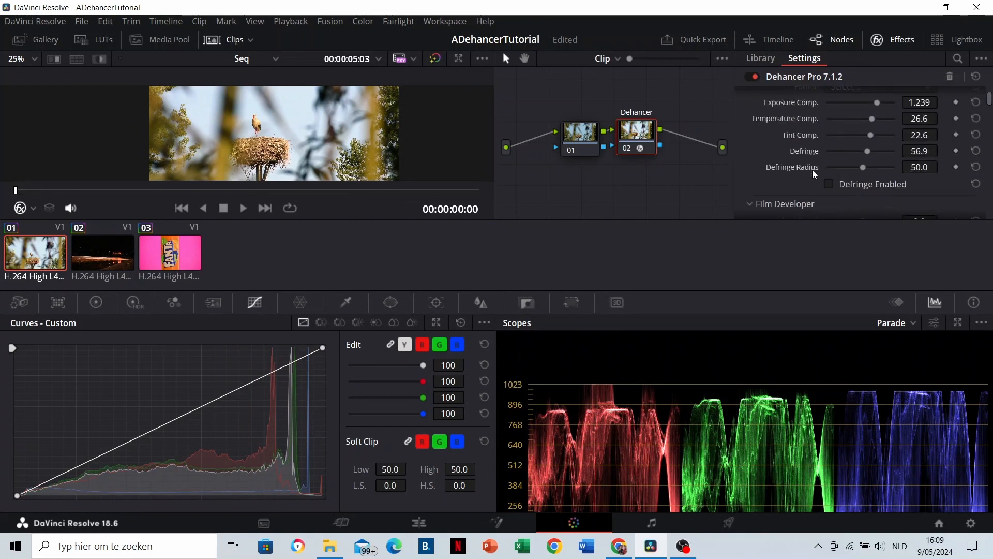
{"action": "left_click", "coordinate": [438, 59]}
{"action": "left_click", "coordinate": [437, 59]}
Step: In Film Developer, set Contrast Boost to 28.4, Gamma Correction to 11.4, Color Separation to 92.7 and Color Boost to 32.1
{"action": "scroll", "coordinate": [852, 134], "scroll_direction": "down", "scroll_amount": 4}
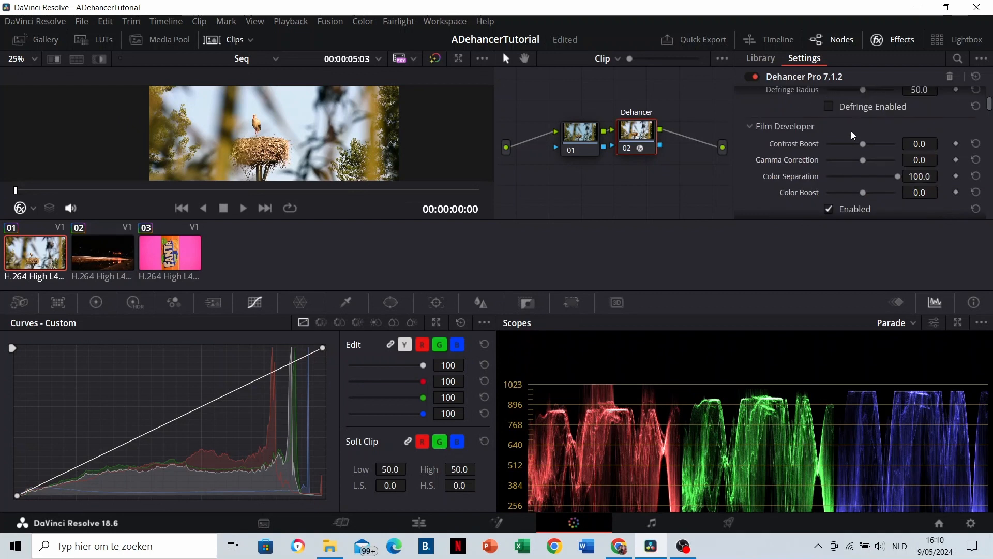
{"action": "left_click_drag", "start_coordinate": [862, 144], "coordinate": [873, 192]}
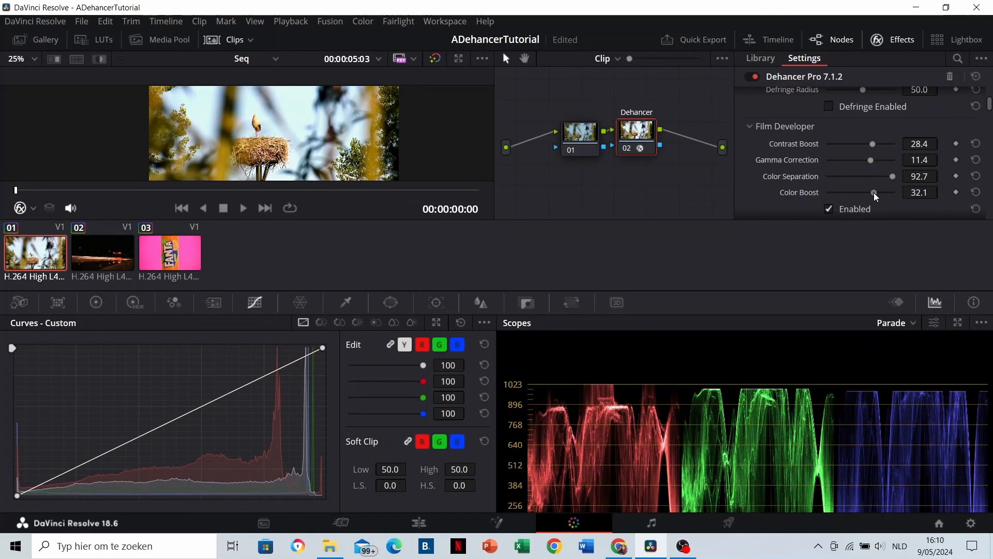
Step: Enable Film Compression and set Impact to 64.2, White Point to 94.9, Tonal Range to 29.4 and Color Density to 50.5
{"action": "scroll", "coordinate": [811, 155], "scroll_direction": "down", "scroll_amount": 5}
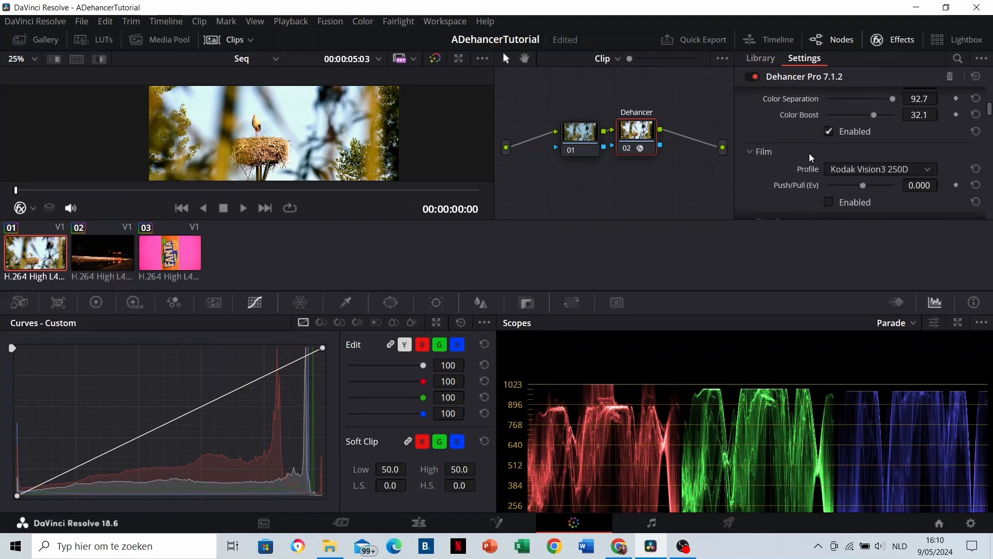
{"action": "scroll", "coordinate": [809, 153], "scroll_direction": "down", "scroll_amount": 2}
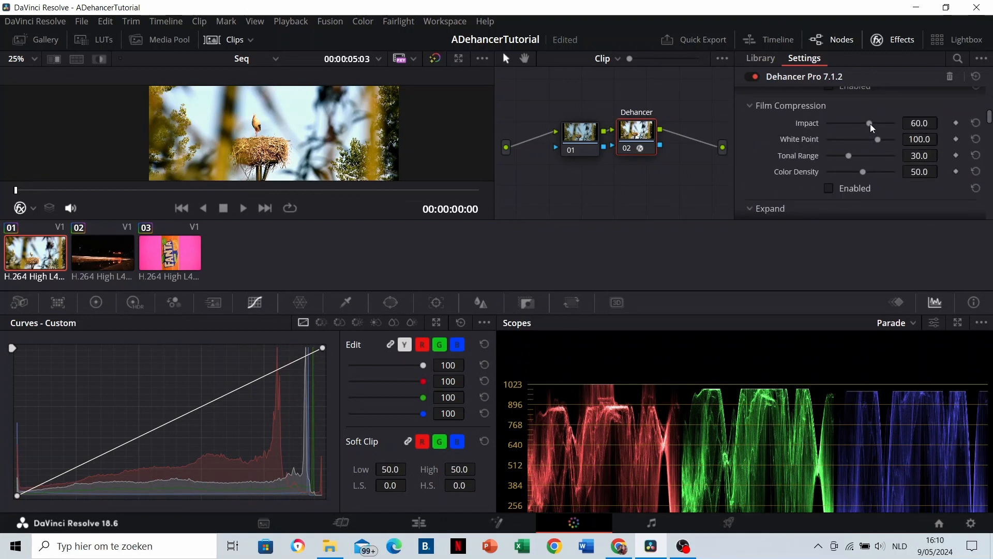
{"action": "left_click", "coordinate": [831, 189]}
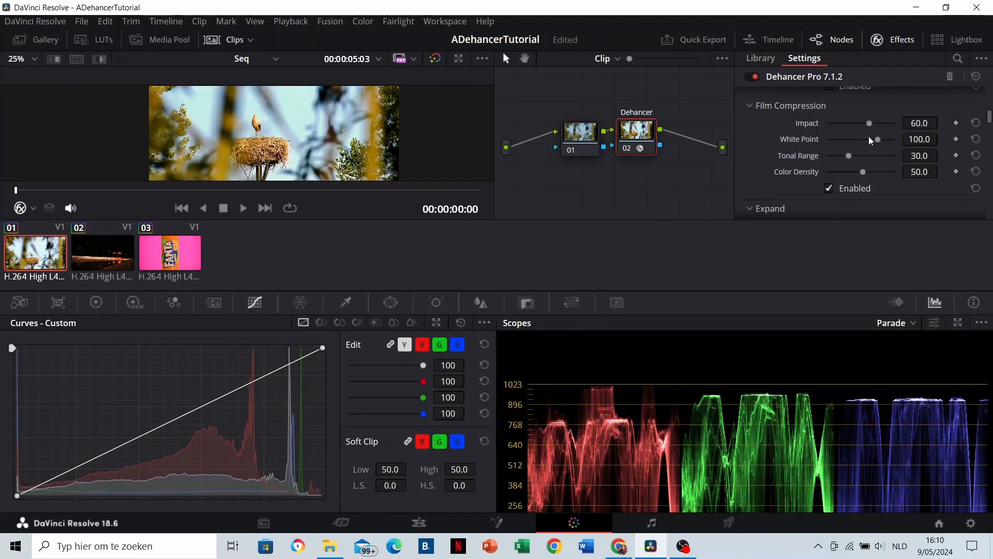
{"action": "left_click_drag", "start_coordinate": [869, 125], "coordinate": [863, 172]}
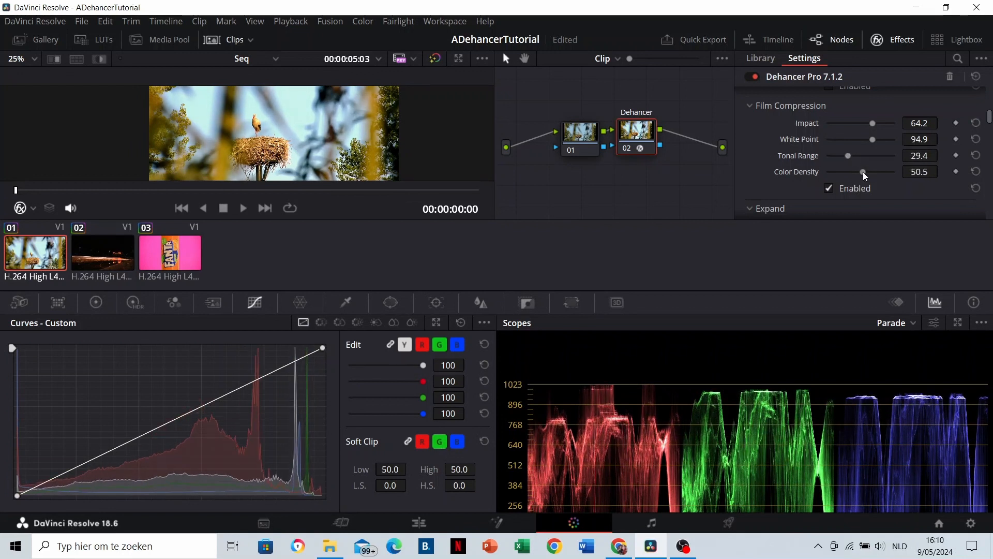
Step: Enable Expand and set its Black Point to 3.40 and its White Point to 100.7
{"action": "scroll", "coordinate": [789, 152], "scroll_direction": "down", "scroll_amount": 1}
{"action": "scroll", "coordinate": [789, 152], "scroll_direction": "down", "scroll_amount": 2}
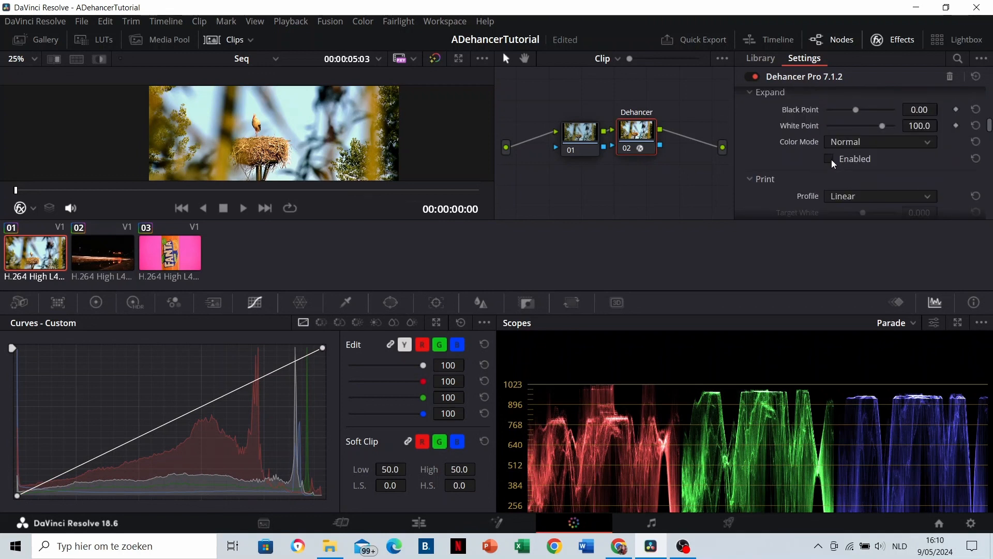
{"action": "scroll", "coordinate": [831, 160], "scroll_direction": "up", "scroll_amount": 1}
{"action": "left_click_drag", "start_coordinate": [856, 149], "coordinate": [883, 164]}
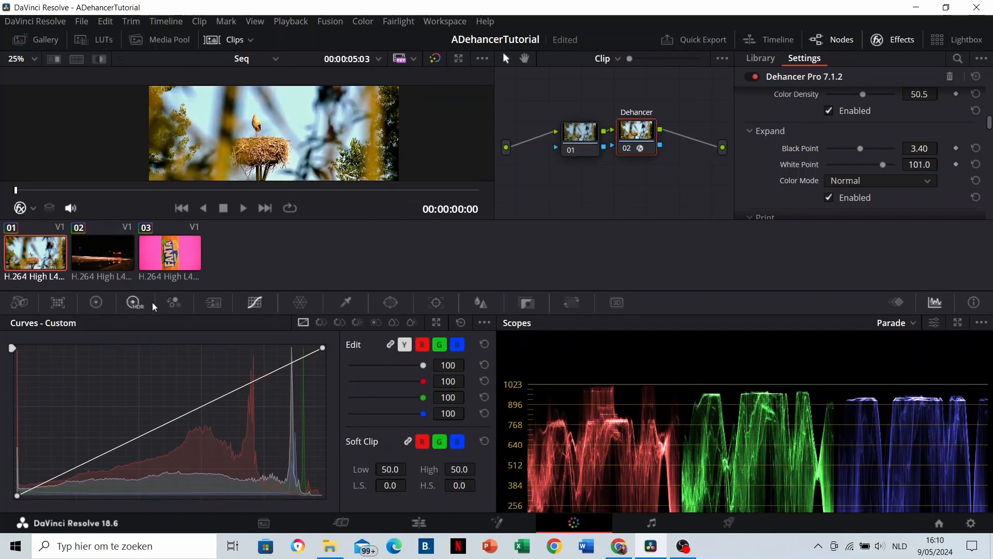
{"action": "scroll", "coordinate": [856, 142], "scroll_direction": "down", "scroll_amount": 1}
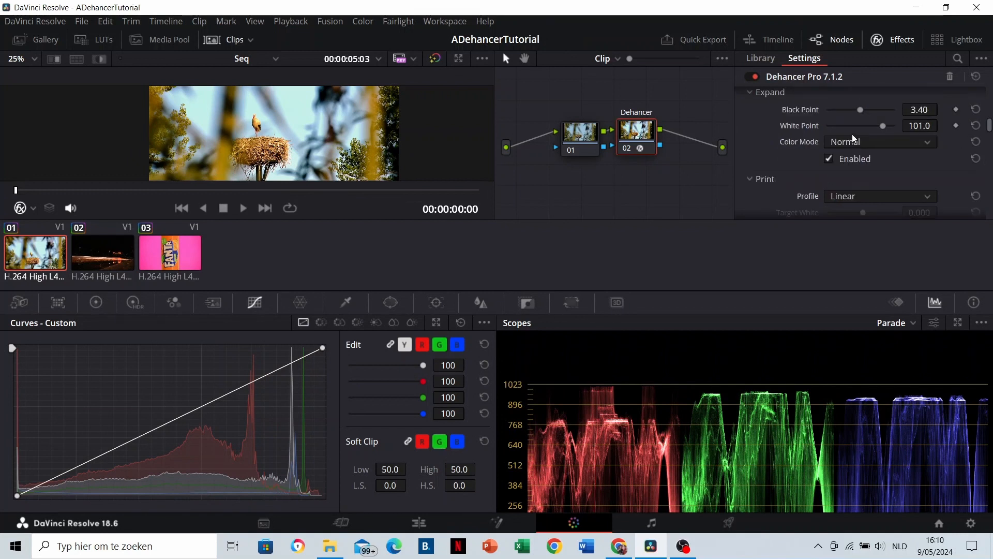
{"action": "scroll", "coordinate": [842, 160], "scroll_direction": "down", "scroll_amount": 1}
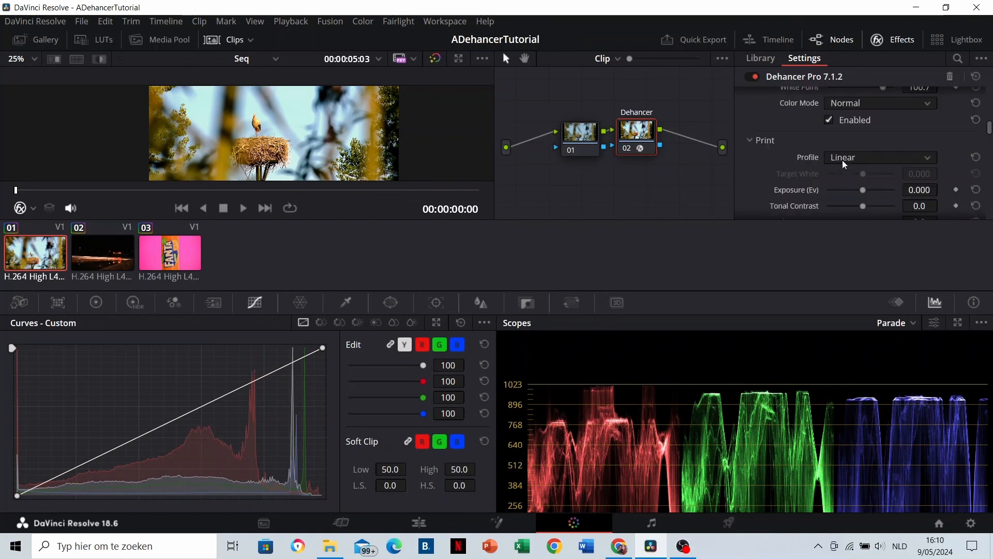
Step: Enable Print with the Linear profile and set Exposure to 0.027, Tonal Contrast to 8.7 and Color Density to 15.6
{"action": "scroll", "coordinate": [843, 160], "scroll_direction": "down", "scroll_amount": 1}
{"action": "scroll", "coordinate": [842, 161], "scroll_direction": "down", "scroll_amount": 1}
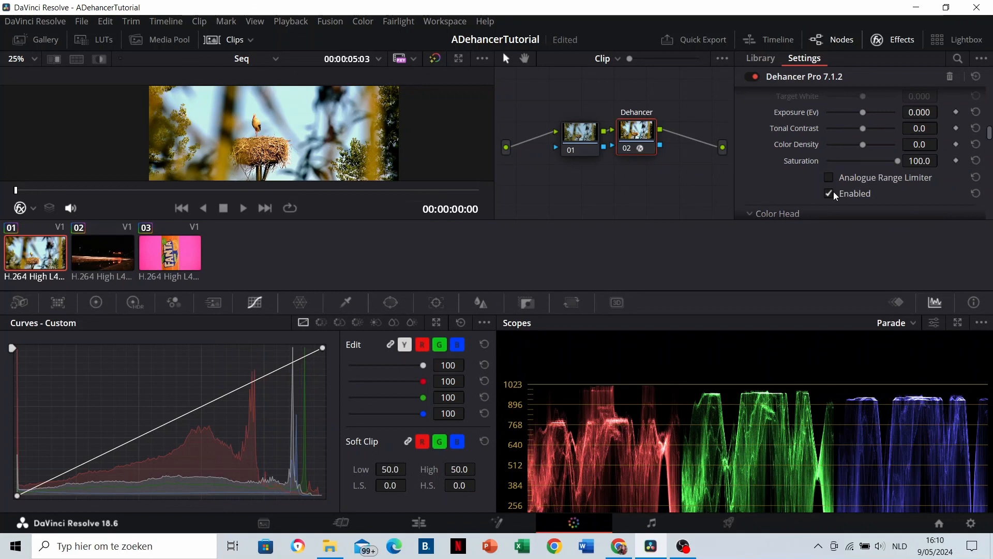
{"action": "scroll", "coordinate": [841, 145], "scroll_direction": "up", "scroll_amount": 1}
{"action": "left_click_drag", "start_coordinate": [862, 150], "coordinate": [868, 183]}
{"action": "scroll", "coordinate": [295, 146], "scroll_direction": "up", "scroll_amount": 5}
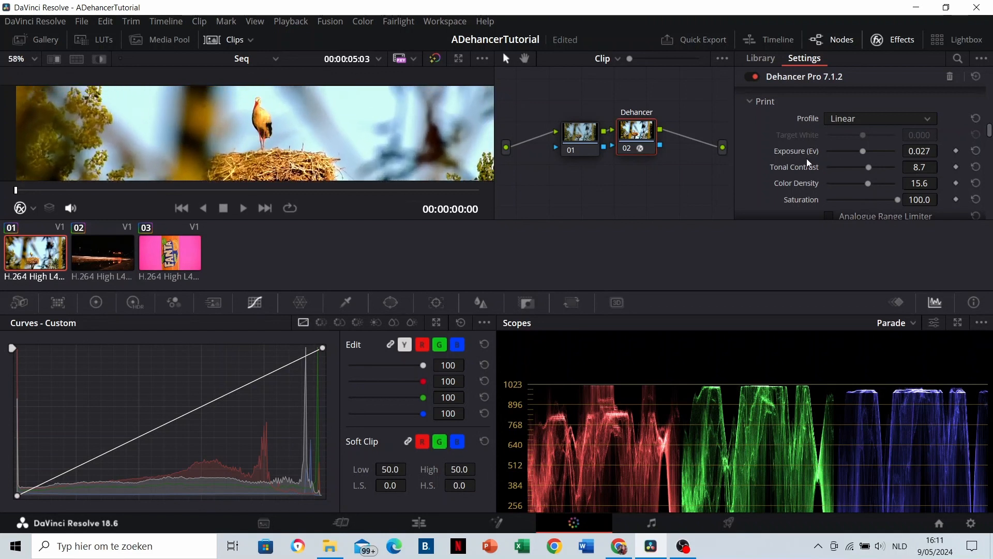
Step: Enable Color Head and set its Yellow - Blue balance to 16.0
{"action": "scroll", "coordinate": [817, 148], "scroll_direction": "down", "scroll_amount": 5}
{"action": "left_click_drag", "start_coordinate": [864, 155], "coordinate": [873, 154]}
{"action": "scroll", "coordinate": [828, 160], "scroll_direction": "down", "scroll_amount": 3}
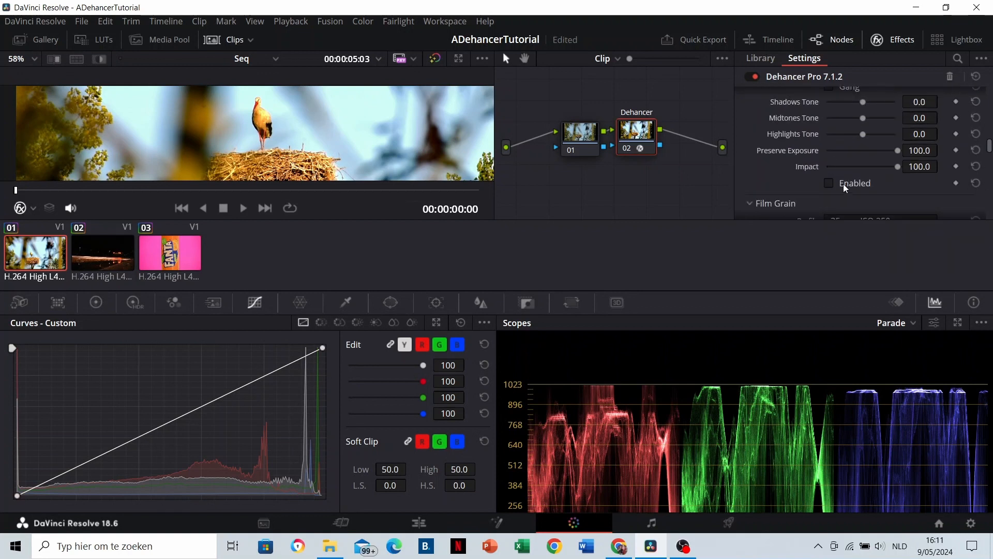
{"action": "scroll", "coordinate": [824, 163], "scroll_direction": "up", "scroll_amount": 2}
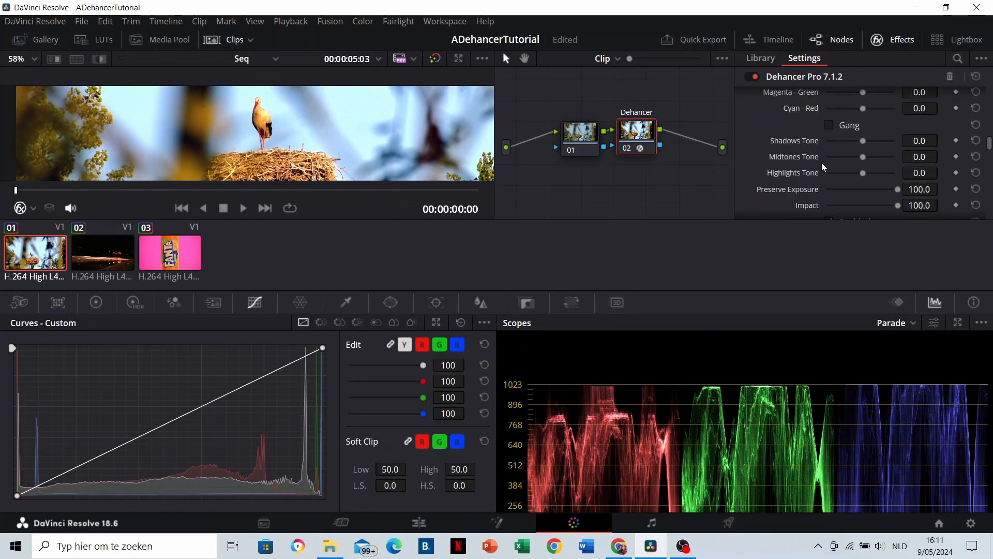
{"action": "scroll", "coordinate": [823, 163], "scroll_direction": "up", "scroll_amount": 2}
{"action": "left_click_drag", "start_coordinate": [871, 114], "coordinate": [874, 116]}
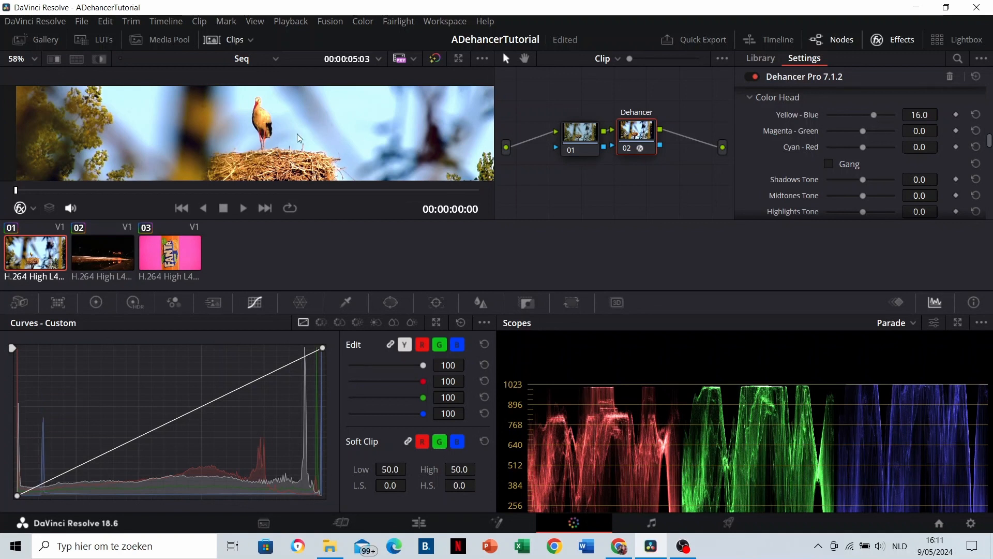
Step: Set the Color Head's Magenta - Green balance to 0.4 and Cyan - Red balance to 1.4
{"action": "scroll", "coordinate": [291, 131], "scroll_direction": "down", "scroll_amount": 4}
{"action": "left_click_drag", "start_coordinate": [289, 131], "coordinate": [305, 122]}
{"action": "scroll", "coordinate": [297, 122], "scroll_direction": "down", "scroll_amount": 2}
{"action": "scroll", "coordinate": [298, 124], "scroll_direction": "up", "scroll_amount": 2}
{"action": "mouse_move", "coordinate": [862, 131]}
{"action": "left_mouse_down"}
{"action": "mouse_move", "coordinate": [874, 147]}
{"action": "mouse_move", "coordinate": [864, 144]}
{"action": "left_mouse_up"}
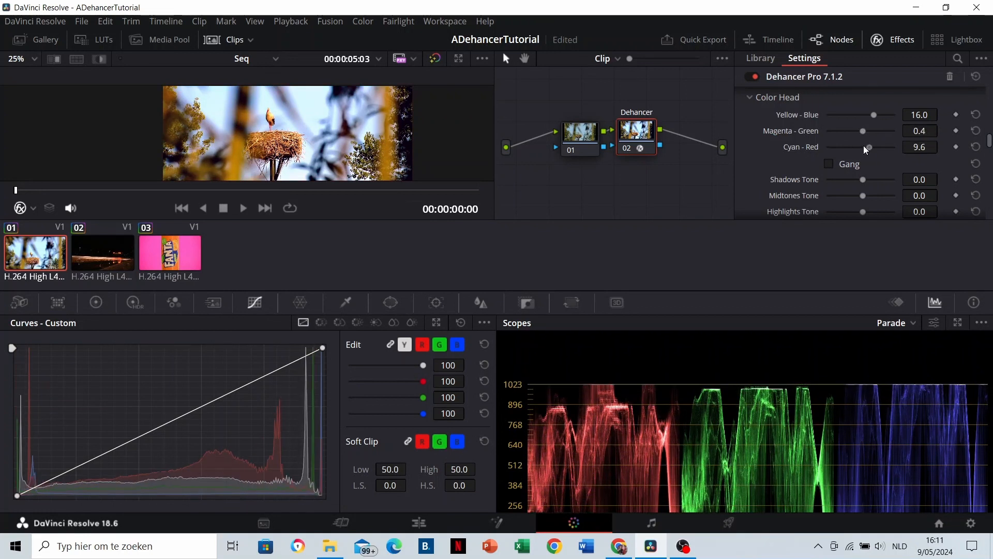
{"action": "scroll", "coordinate": [853, 154], "scroll_direction": "down", "scroll_amount": 3}
{"action": "scroll", "coordinate": [854, 154], "scroll_direction": "up", "scroll_amount": 2}
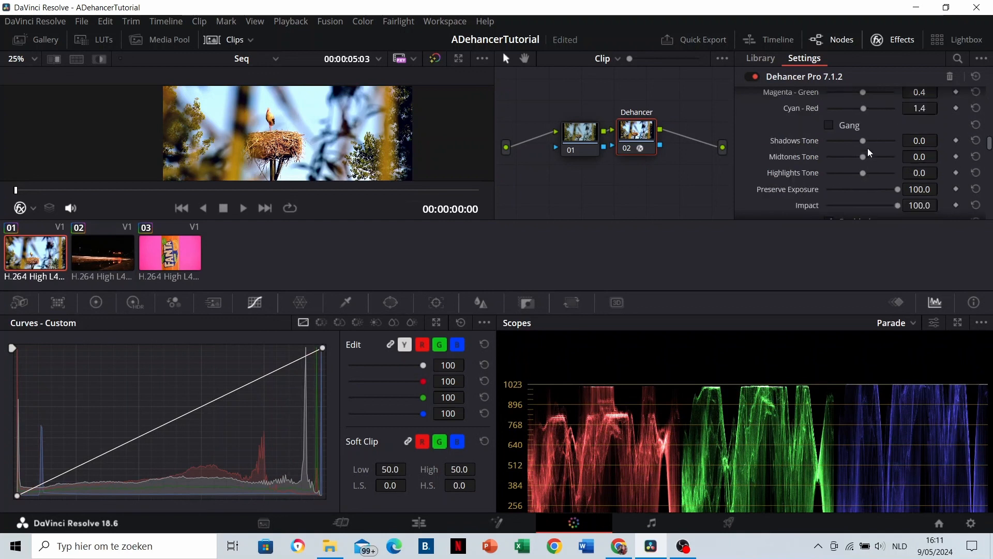
Step: Set the Color Head's Shadows Tone to 24.8, Midtones Tone to 15.6 and Highlights Tone to 0.9, and preview the clip full screen
{"action": "left_click_drag", "start_coordinate": [862, 141], "coordinate": [864, 173]}
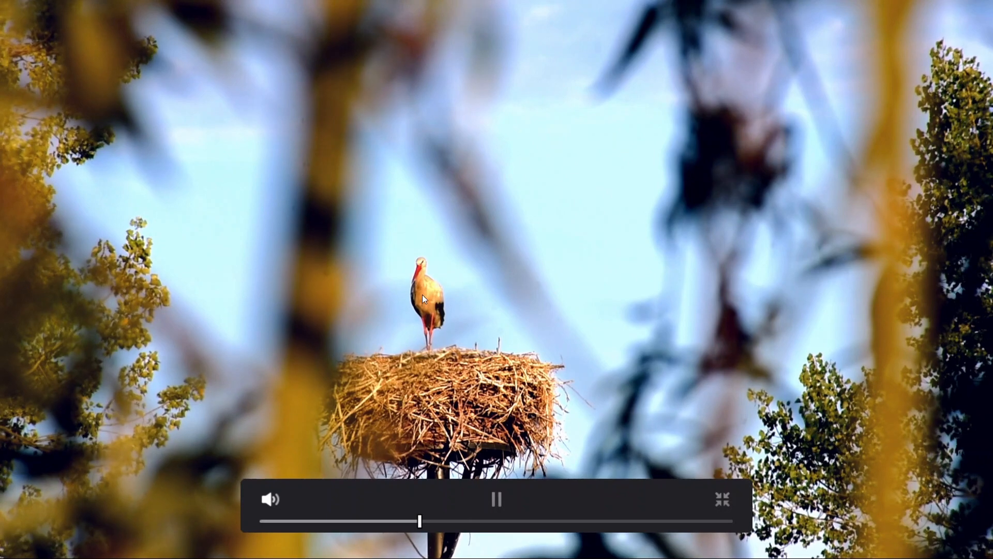
{"action": "left_click", "coordinate": [436, 291]}
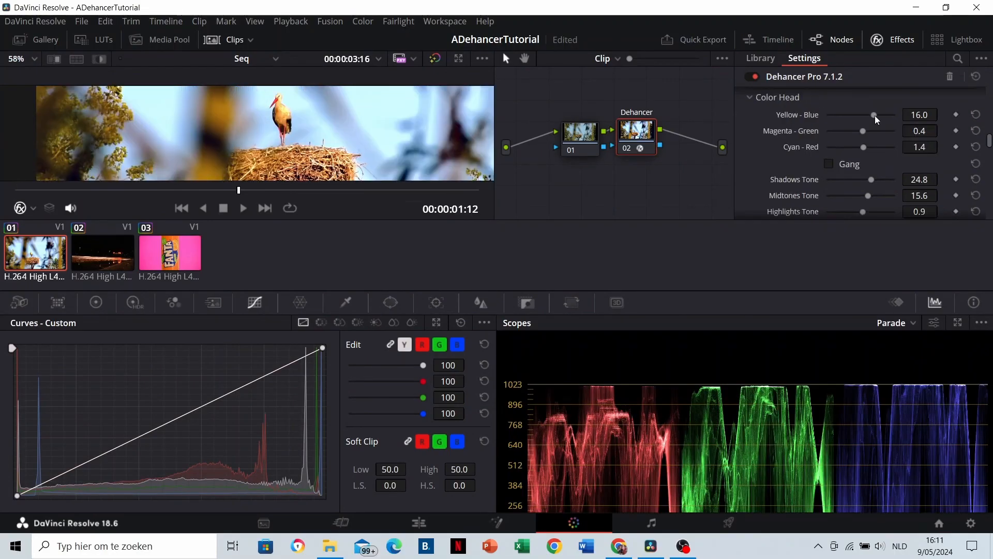
Step: Raise the Color Head's Yellow - Blue balance to 48.2 and check the stork up close
{"action": "left_click_drag", "start_coordinate": [874, 116], "coordinate": [890, 116]}
{"action": "scroll", "coordinate": [247, 132], "scroll_direction": "up", "scroll_amount": 2}
{"action": "scroll", "coordinate": [246, 133], "scroll_direction": "up", "scroll_amount": 5}
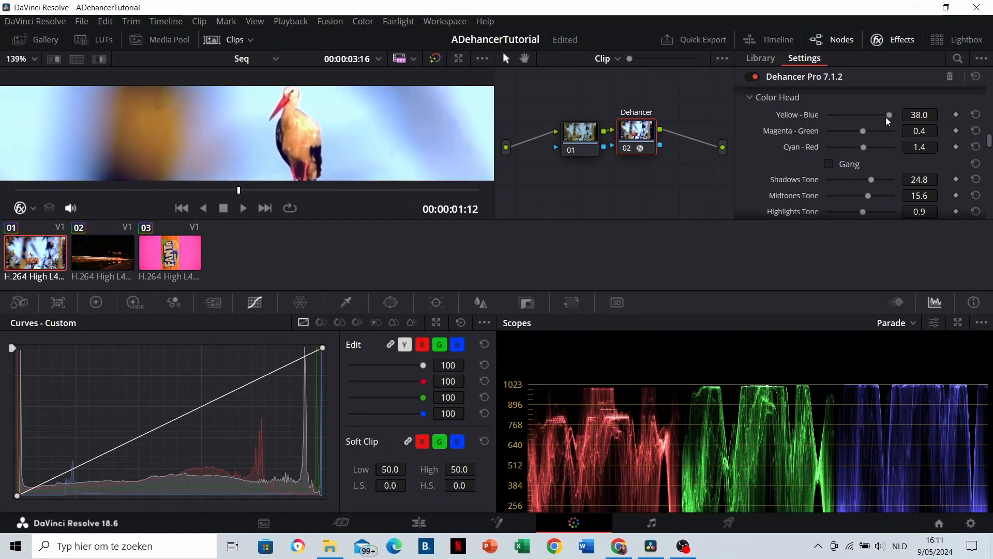
{"action": "left_click_drag", "start_coordinate": [892, 117], "coordinate": [896, 116]}
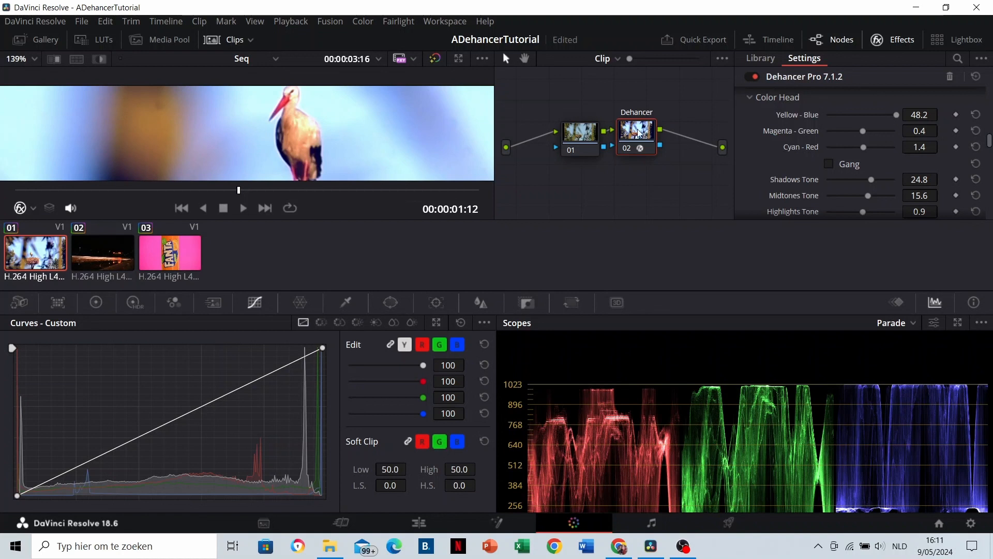
{"action": "scroll", "coordinate": [374, 129], "scroll_direction": "down", "scroll_amount": 7}
{"action": "scroll", "coordinate": [331, 118], "scroll_direction": "down", "scroll_amount": 2}
{"action": "scroll", "coordinate": [300, 124], "scroll_direction": "down", "scroll_amount": 3}
{"action": "left_click_drag", "start_coordinate": [317, 122], "coordinate": [309, 125]}
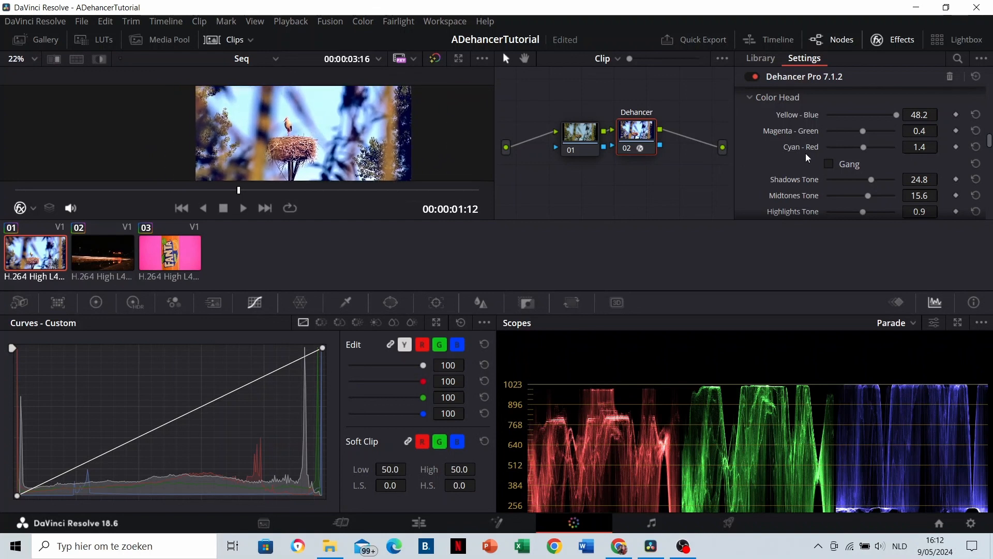
Step: Set Color Head Magenta - Green to -8.7, Cyan - Red to 16.0, Shadows Tone to -28.4 and Midtones Tone to 39.1
{"action": "mouse_move", "coordinate": [864, 132]}
{"action": "left_mouse_down"}
{"action": "mouse_move", "coordinate": [848, 131]}
{"action": "mouse_move", "coordinate": [874, 132]}
{"action": "mouse_move", "coordinate": [857, 131]}
{"action": "mouse_move", "coordinate": [874, 147]}
{"action": "left_mouse_up"}
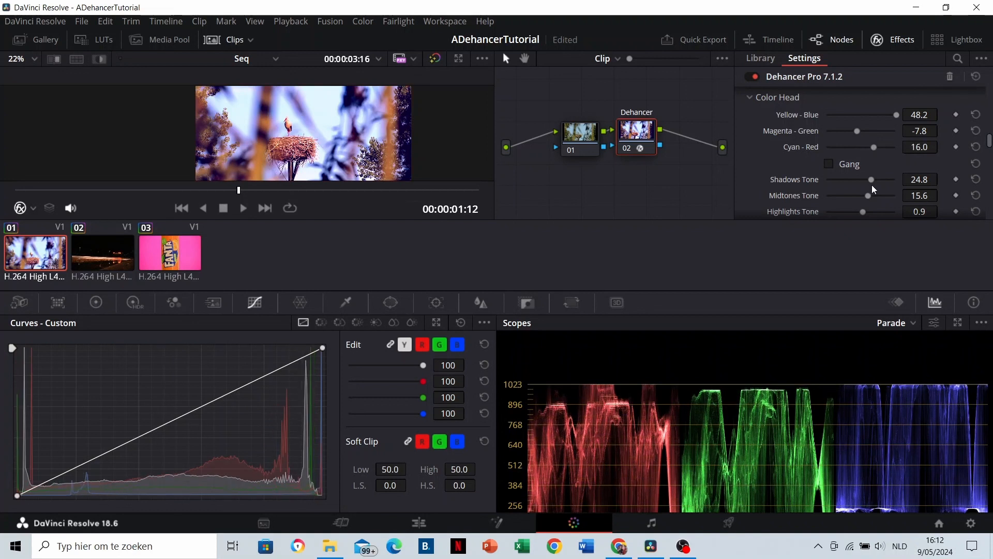
{"action": "mouse_move", "coordinate": [871, 179]}
{"action": "left_mouse_down"}
{"action": "mouse_move", "coordinate": [853, 179]}
{"action": "mouse_move", "coordinate": [876, 196]}
{"action": "left_mouse_up"}
{"action": "left_click", "coordinate": [857, 130]}
{"action": "mouse_move", "coordinate": [861, 132]}
{"action": "left_mouse_down"}
{"action": "mouse_move", "coordinate": [893, 132]}
{"action": "mouse_move", "coordinate": [856, 132]}
{"action": "left_mouse_up"}
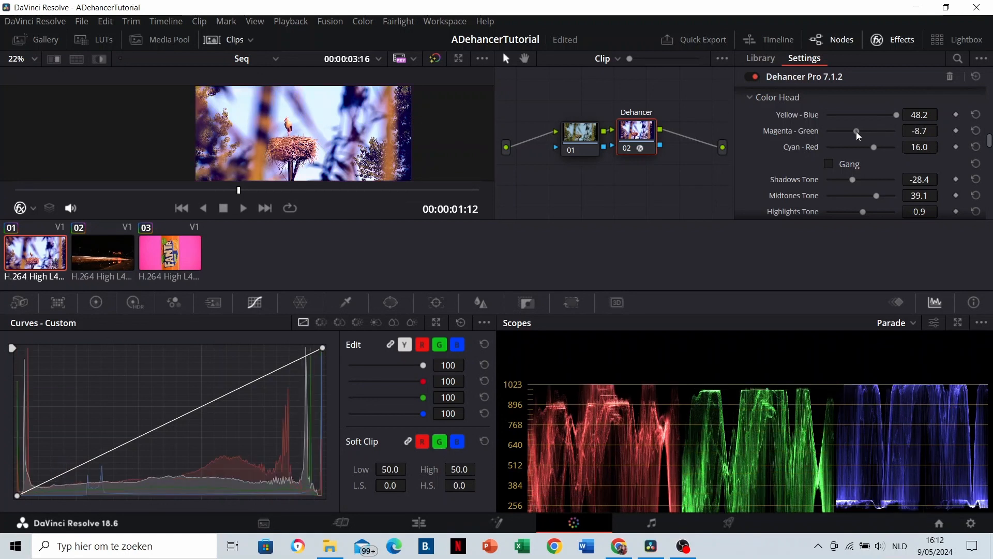
Step: Refine the Color Head balance with Yellow - Blue at 44.5, Magenta - Green at -6.9 and Cyan - Red at -15.1
{"action": "scroll", "coordinate": [381, 155], "scroll_direction": "up", "scroll_amount": 6}
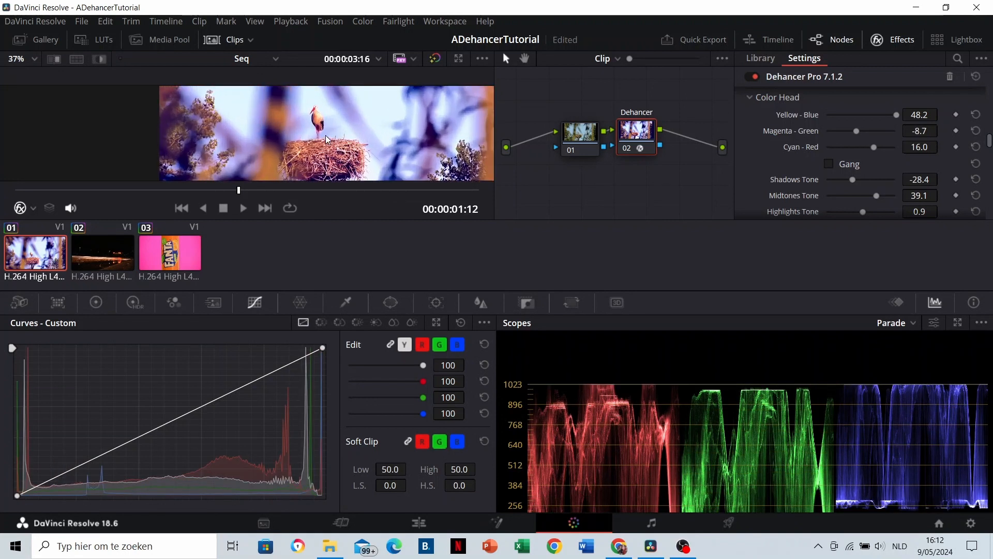
{"action": "left_click_drag", "start_coordinate": [855, 131], "coordinate": [893, 115]}
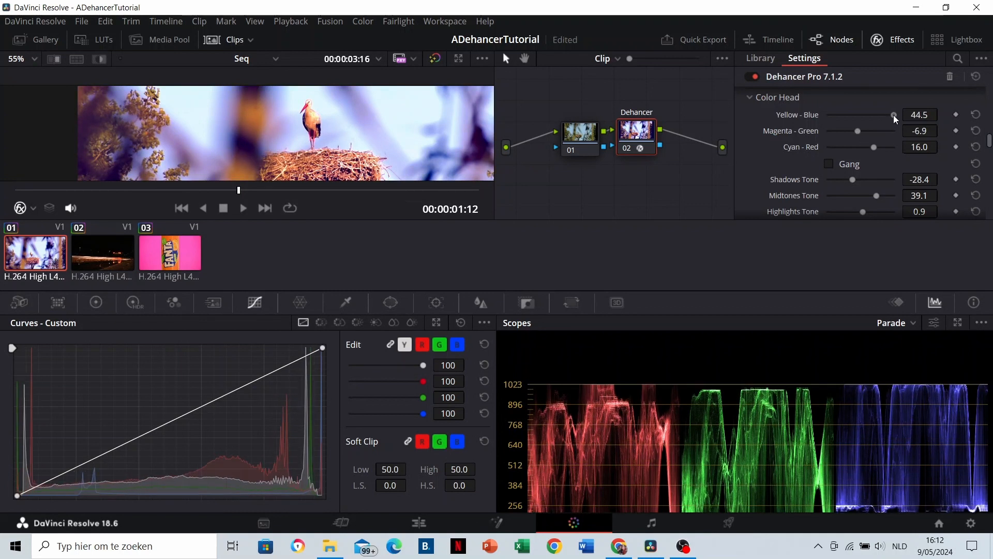
{"action": "left_click_drag", "start_coordinate": [875, 148], "coordinate": [853, 148]}
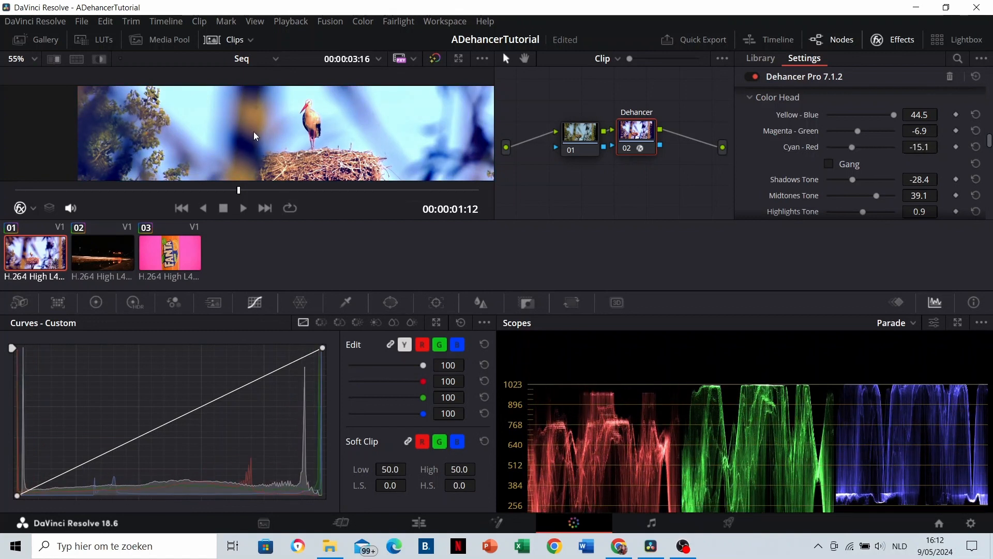
{"action": "scroll", "coordinate": [288, 123], "scroll_direction": "down", "scroll_amount": 4}
{"action": "scroll", "coordinate": [289, 122], "scroll_direction": "down", "scroll_amount": 2}
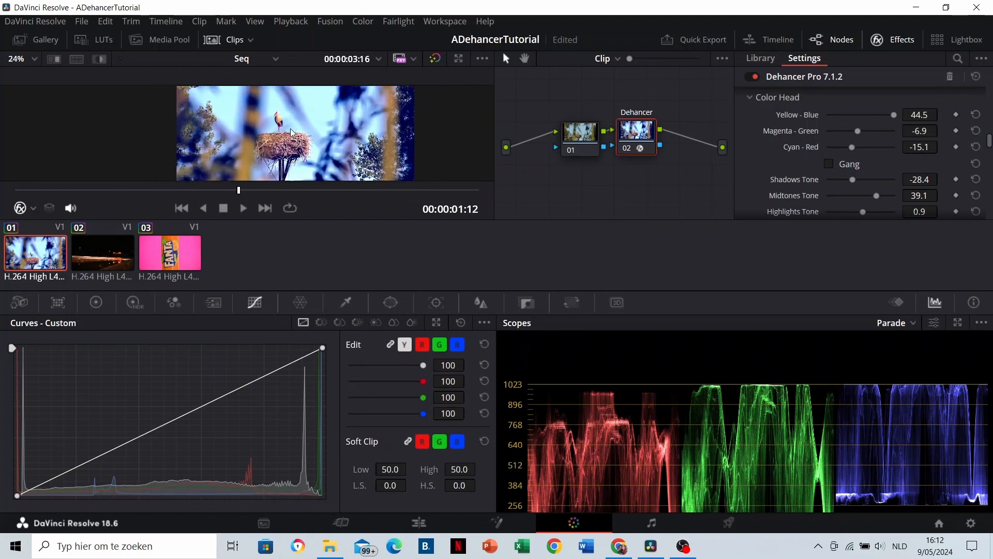
Step: Set the Expand Black Point to 5.22 and White Point to 95.3, and preview the clip full screen
{"action": "scroll", "coordinate": [810, 160], "scroll_direction": "down", "scroll_amount": 10}
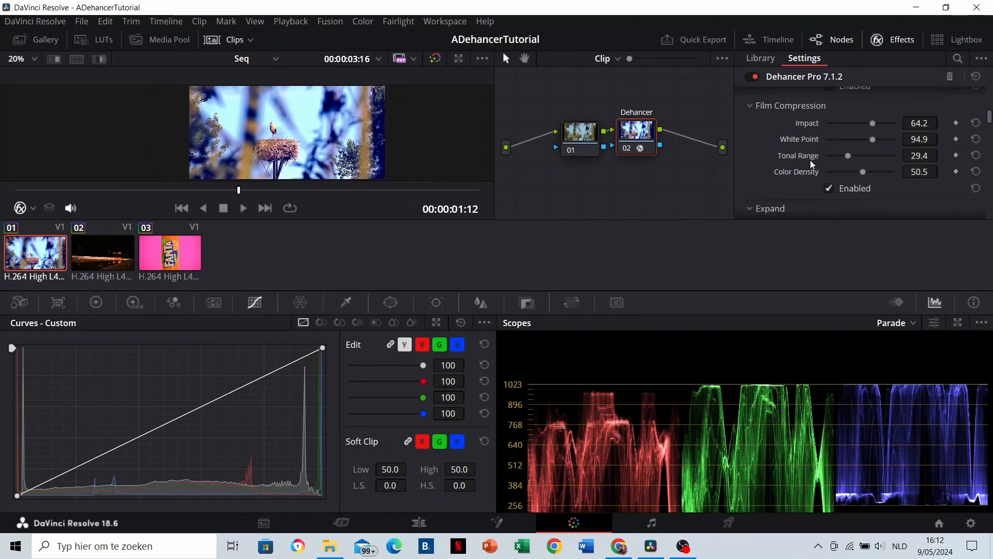
{"action": "scroll", "coordinate": [818, 159], "scroll_direction": "up", "scroll_amount": 2}
{"action": "scroll", "coordinate": [818, 159], "scroll_direction": "down", "scroll_amount": 6}
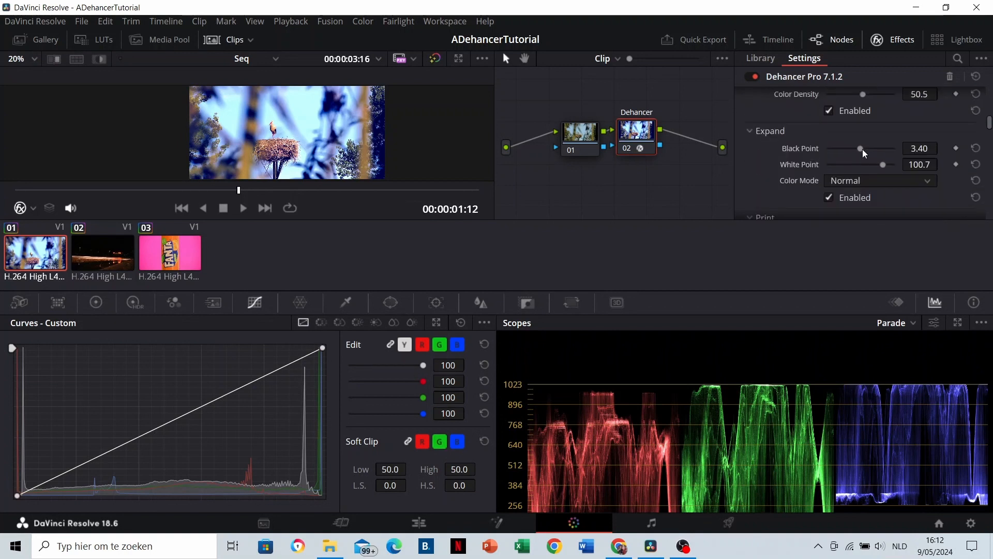
{"action": "left_click_drag", "start_coordinate": [887, 163], "coordinate": [862, 148]}
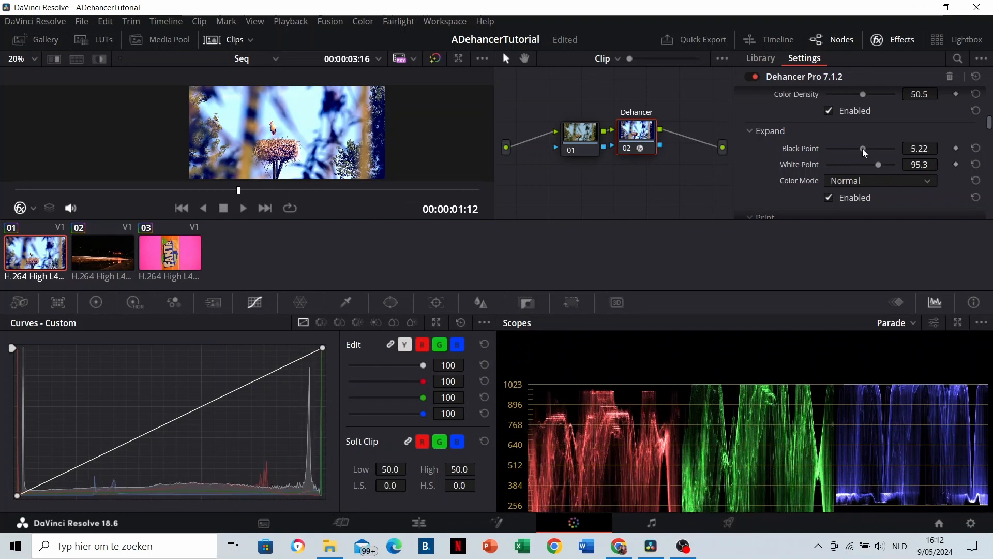
{"action": "scroll", "coordinate": [373, 138], "scroll_direction": "up", "scroll_amount": 3}
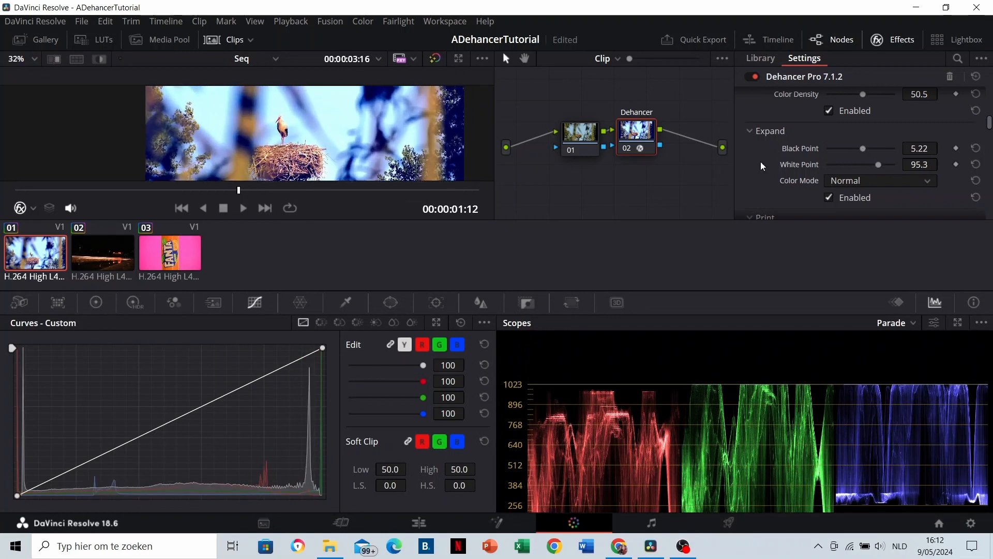
{"action": "key", "text": "ctrl+f"}
{"action": "key", "text": "Escape"}
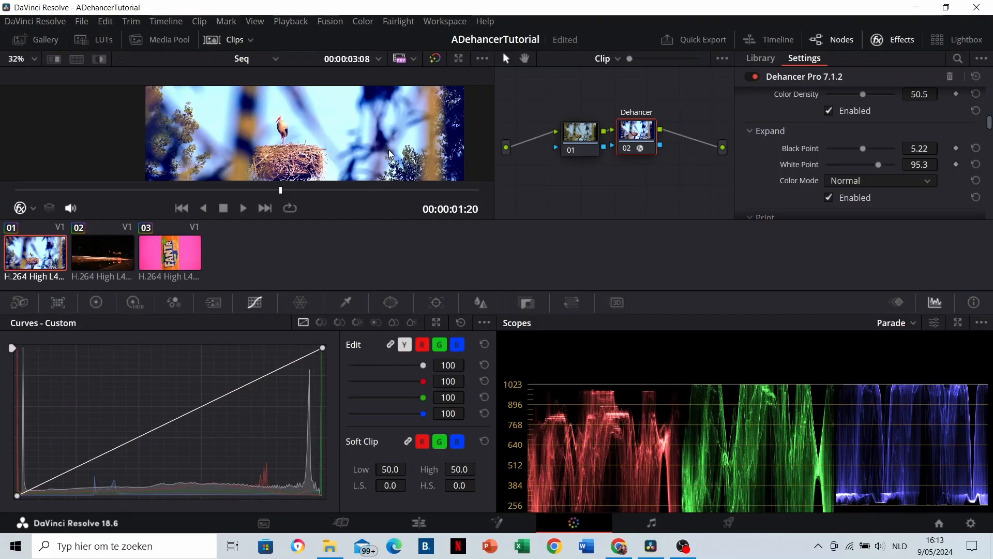
Step: Set the Expand White Point to 102.7
{"action": "scroll", "coordinate": [343, 131], "scroll_direction": "up", "scroll_amount": 2}
{"action": "left_click_drag", "start_coordinate": [880, 166], "coordinate": [884, 166]}
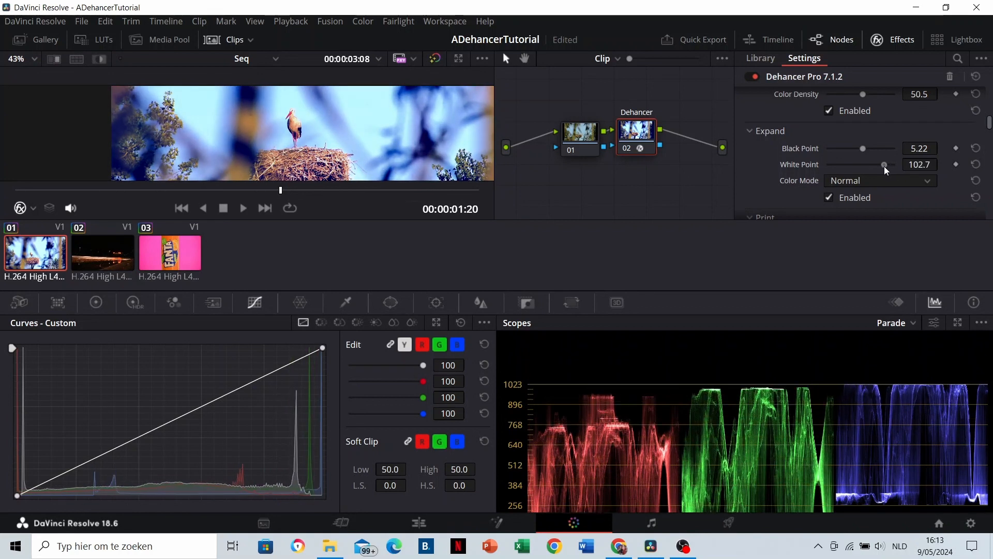
{"action": "scroll", "coordinate": [292, 135], "scroll_direction": "down", "scroll_amount": 3}
{"action": "scroll", "coordinate": [292, 136], "scroll_direction": "down", "scroll_amount": 3}
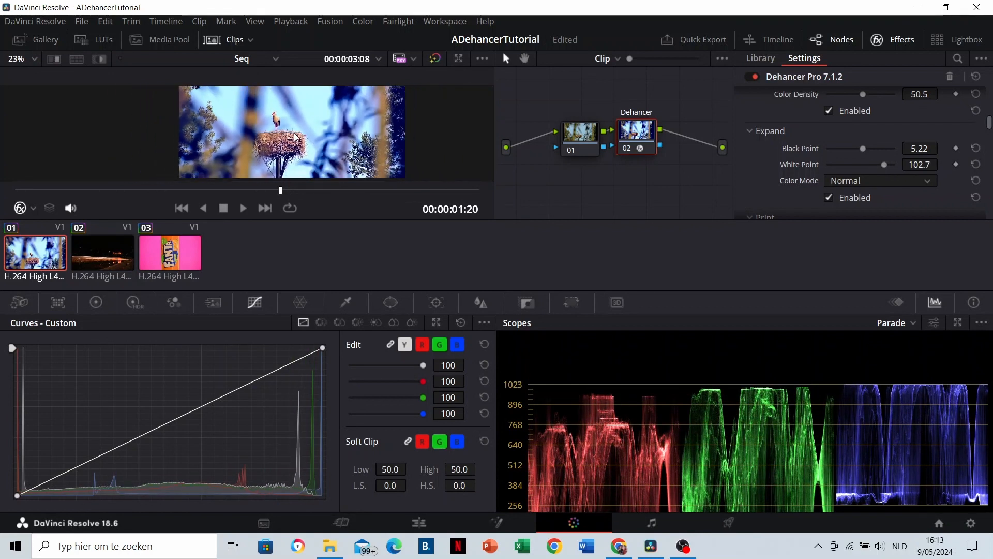
Step: Compare the stork clip with all grades bypassed and with the grade applied
{"action": "left_click", "coordinate": [437, 61]}
{"action": "left_click", "coordinate": [436, 61]}
{"action": "scroll", "coordinate": [321, 132], "scroll_direction": "up", "scroll_amount": 5}
{"action": "scroll", "coordinate": [321, 135], "scroll_direction": "up", "scroll_amount": 2}
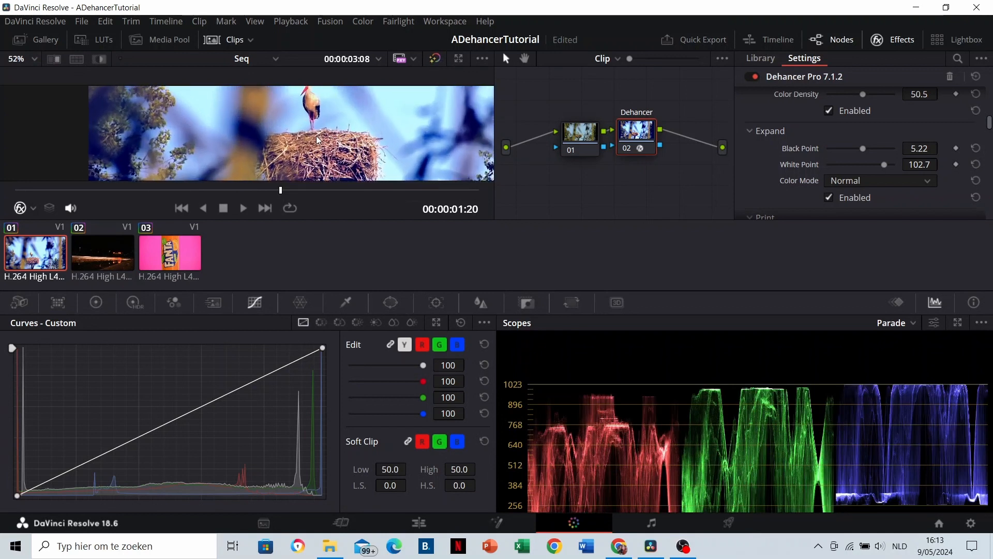
{"action": "left_click", "coordinate": [434, 61]}
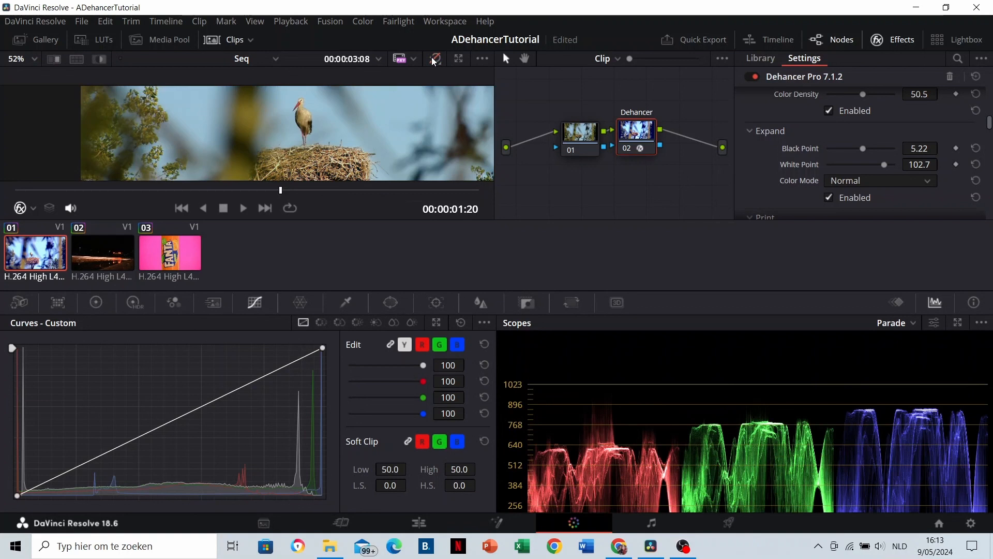
{"action": "scroll", "coordinate": [434, 71], "scroll_direction": "down", "scroll_amount": 4}
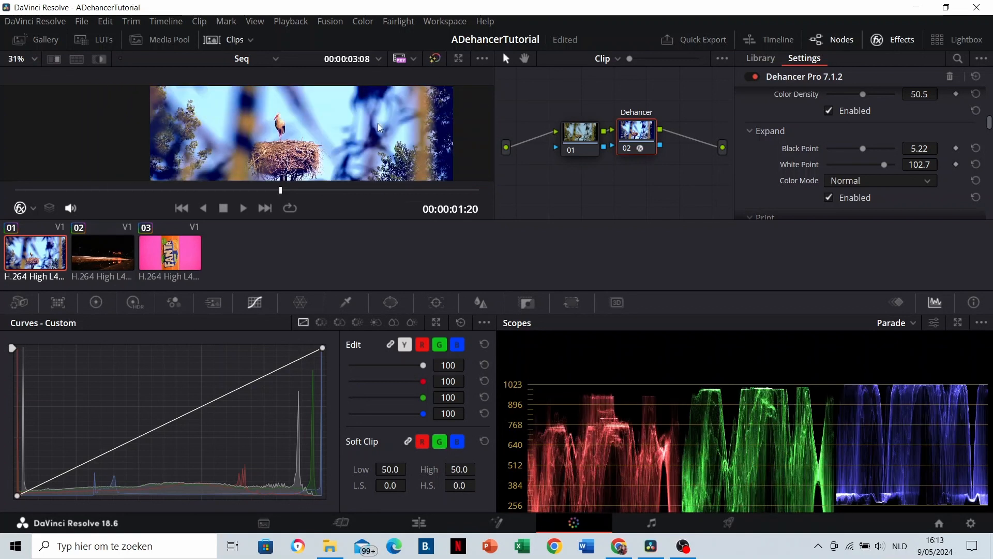
{"action": "scroll", "coordinate": [437, 62], "scroll_direction": "down", "scroll_amount": 3}
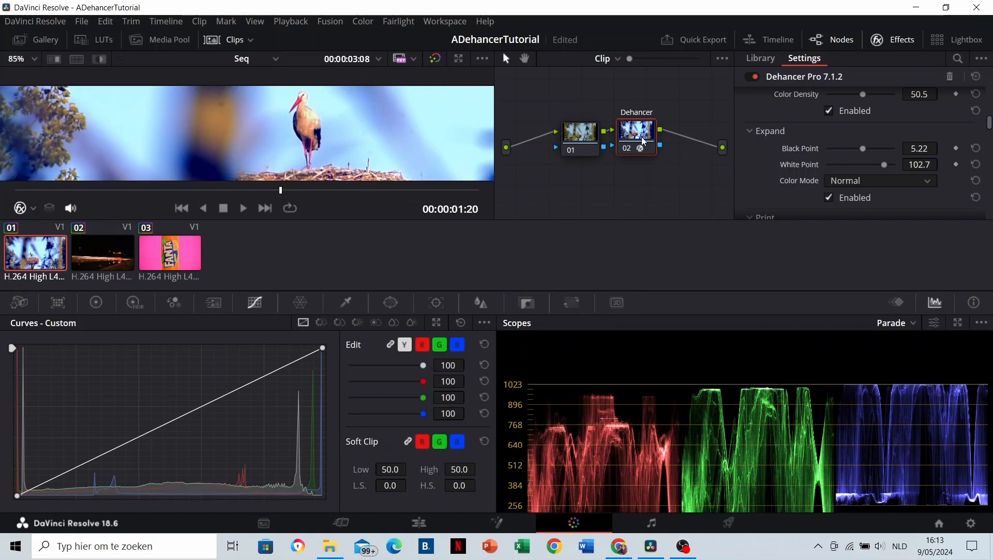
Step: Add a serial node after the Dehancer node and label it DaVinci
{"action": "right_click", "coordinate": [638, 133]}
{"action": "mouse_move", "coordinate": [689, 198]}
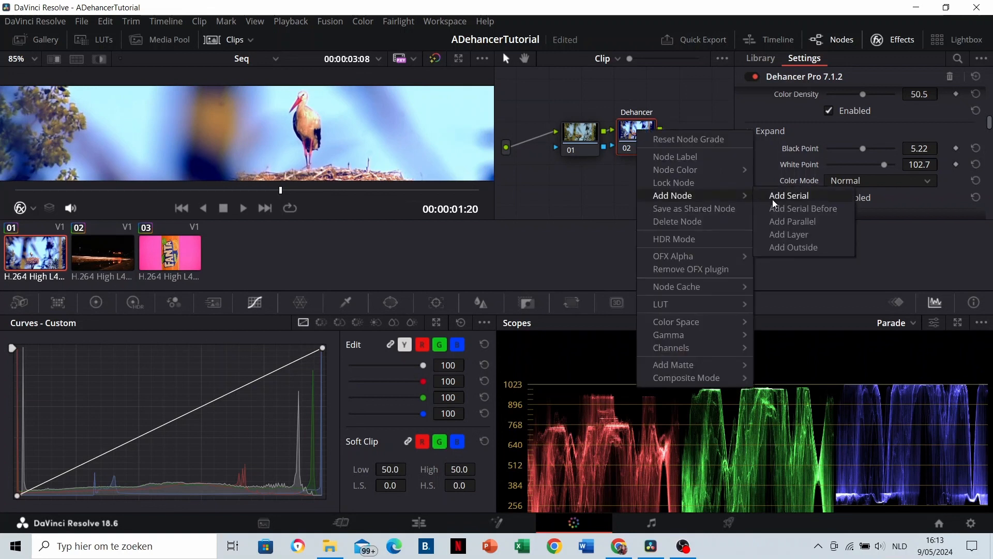
{"action": "left_click", "coordinate": [774, 195]}
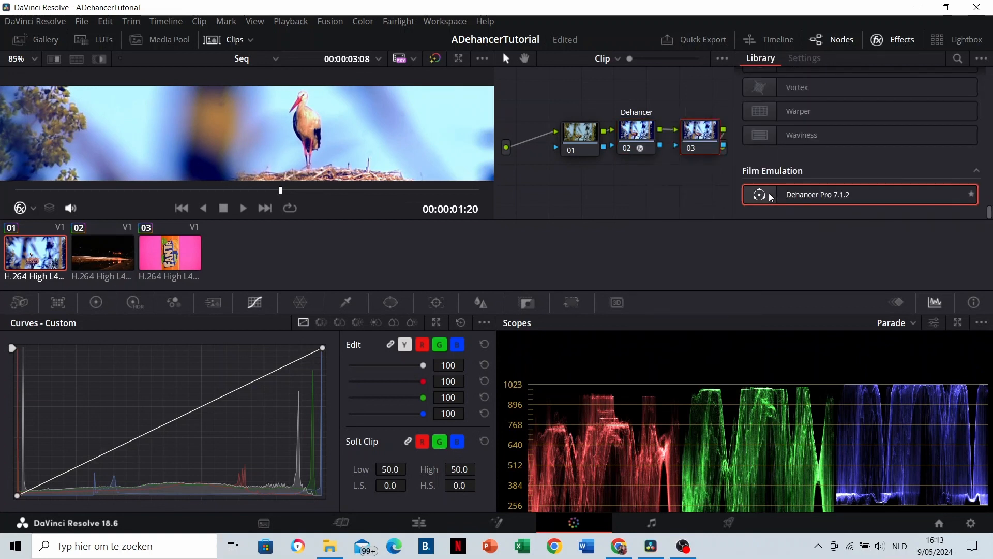
{"action": "key", "text": "BackSpace"}
{"action": "key", "text": "BackSpace"}
{"action": "type", "text": "inv"}
{"action": "key", "text": "BackSpace"}
{"action": "type", "text": "ci"}
{"action": "key", "text": "Return"}
Step: On the DaVinci node, set Lift to -0.06, Gamma to 0.01, Gain RGB to 0.95/1.01/1.02 and Offset RGB to 29.60/23.50/20.14 in the primary color wheels
{"action": "left_click_drag", "start_coordinate": [665, 161], "coordinate": [623, 163]}
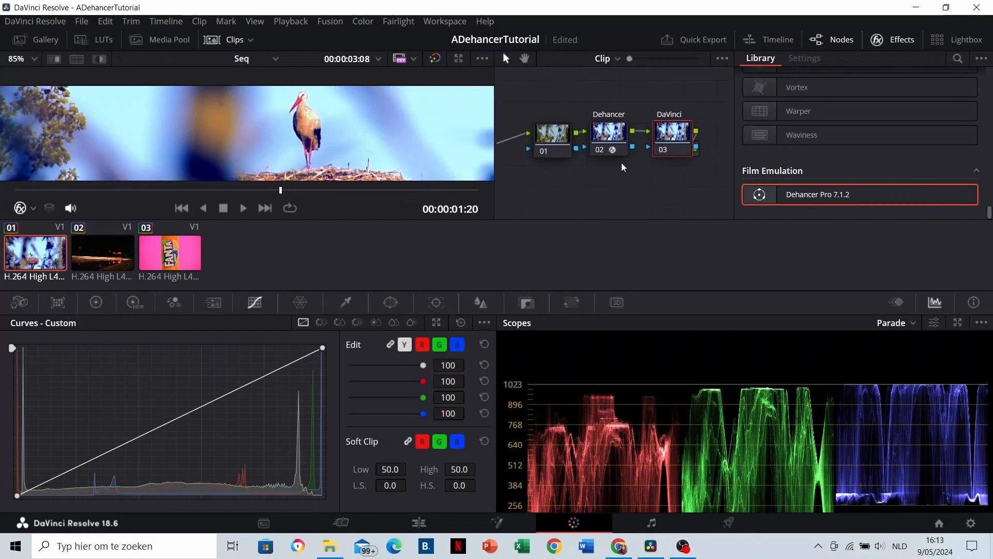
{"action": "left_click", "coordinate": [543, 137]}
{"action": "left_click", "coordinate": [663, 136]}
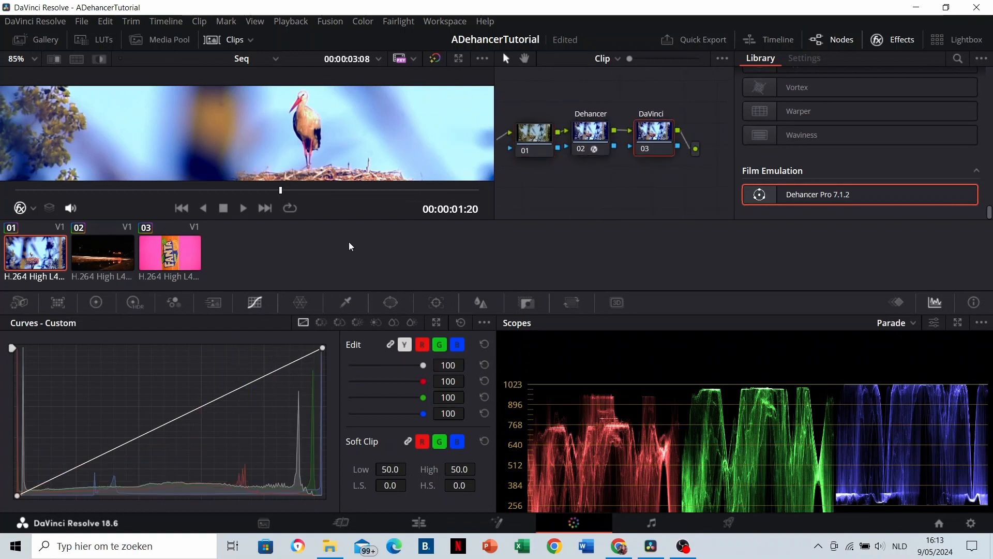
{"action": "scroll", "coordinate": [232, 120], "scroll_direction": "down", "scroll_amount": 6}
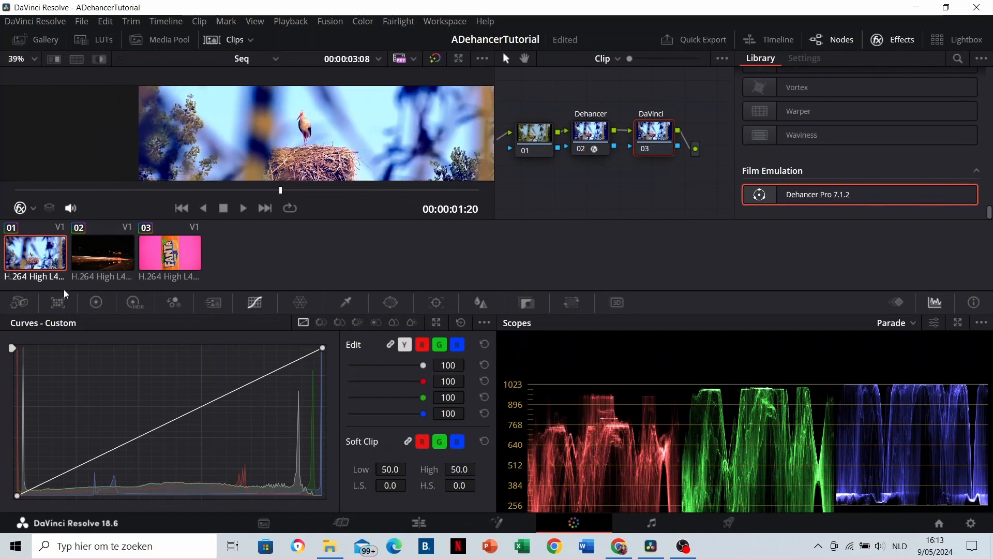
{"action": "left_click", "coordinate": [95, 302]}
{"action": "mouse_move", "coordinate": [69, 475]}
{"action": "left_mouse_down"}
{"action": "mouse_move", "coordinate": [44, 475]}
{"action": "mouse_move", "coordinate": [51, 475]}
{"action": "left_mouse_up"}
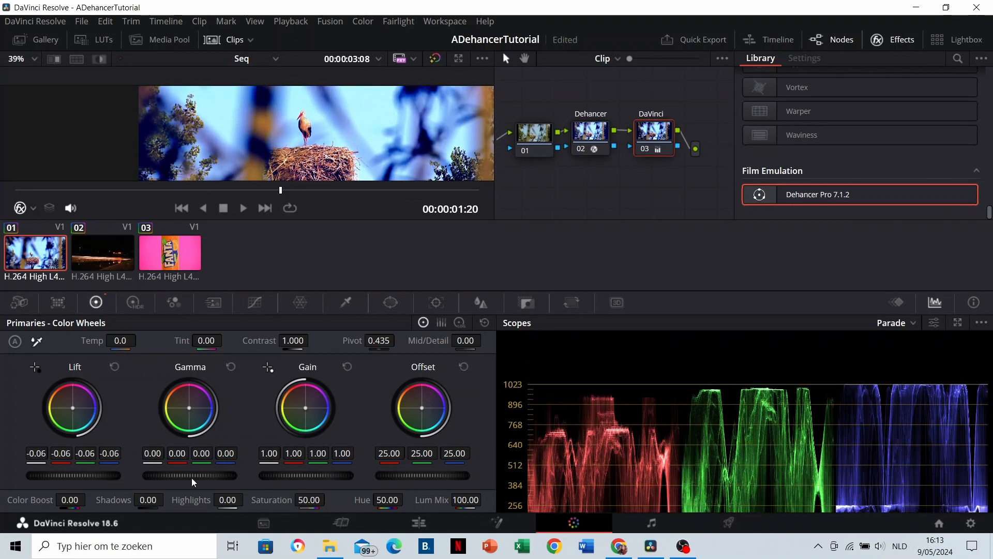
{"action": "left_click_drag", "start_coordinate": [187, 473], "coordinate": [190, 473]}
{"action": "left_click_drag", "start_coordinate": [279, 476], "coordinate": [279, 476]}
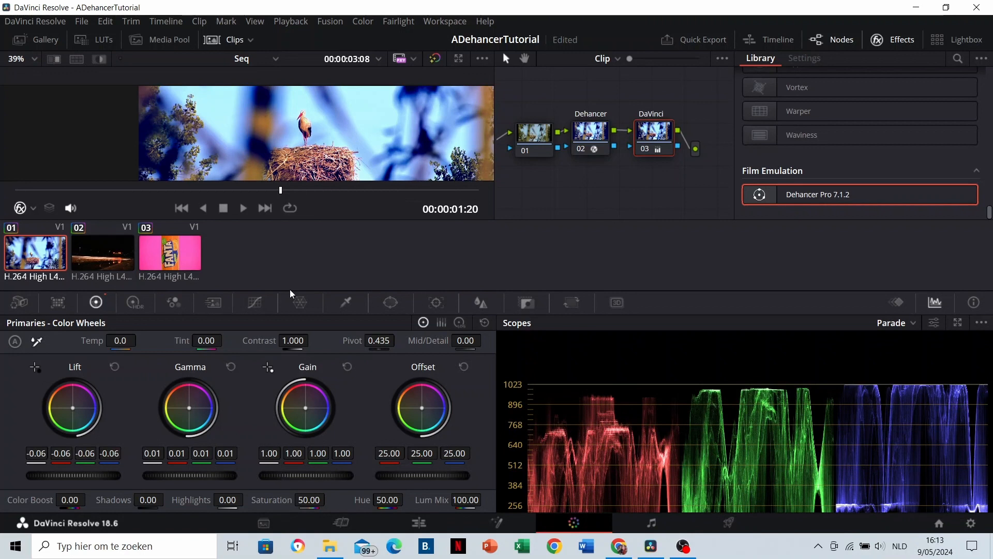
{"action": "scroll", "coordinate": [306, 176], "scroll_direction": "down", "scroll_amount": 2}
{"action": "scroll", "coordinate": [290, 140], "scroll_direction": "down", "scroll_amount": 2}
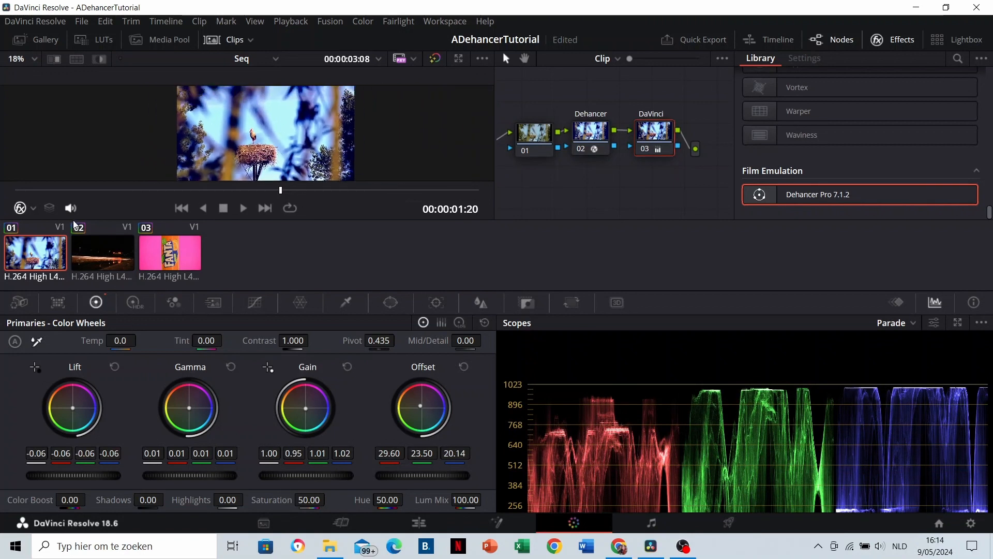
Step: On the night clip's Dehancer node, set Exposure Comp. to 1.623, Temperature Comp. to 45.0, Tint Comp. to 33.9, Defringe to 65.2 and Defringe Radius to 57.8
{"action": "left_click", "coordinate": [102, 257]}
{"action": "left_click_drag", "start_coordinate": [86, 192], "coordinate": [92, 193]}
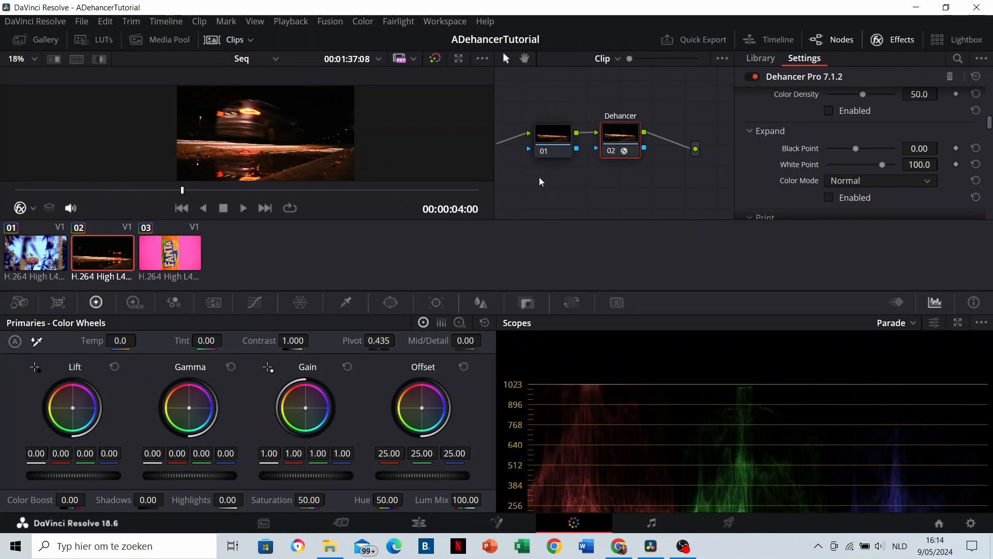
{"action": "scroll", "coordinate": [798, 165], "scroll_direction": "up", "scroll_amount": 5}
{"action": "scroll", "coordinate": [818, 154], "scroll_direction": "up", "scroll_amount": 3}
{"action": "scroll", "coordinate": [818, 150], "scroll_direction": "down", "scroll_amount": 3}
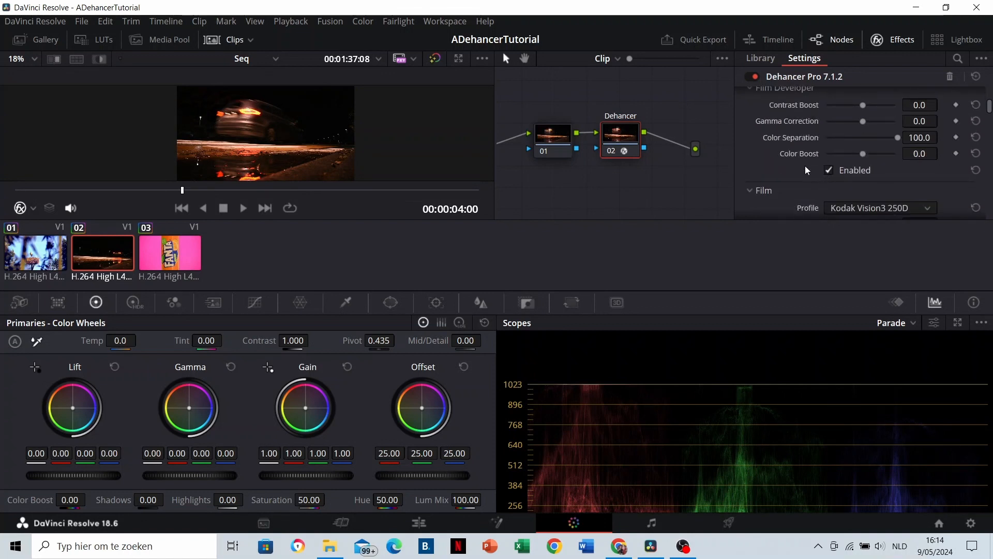
{"action": "scroll", "coordinate": [805, 165], "scroll_direction": "up", "scroll_amount": 10}
{"action": "scroll", "coordinate": [854, 161], "scroll_direction": "down", "scroll_amount": 2}
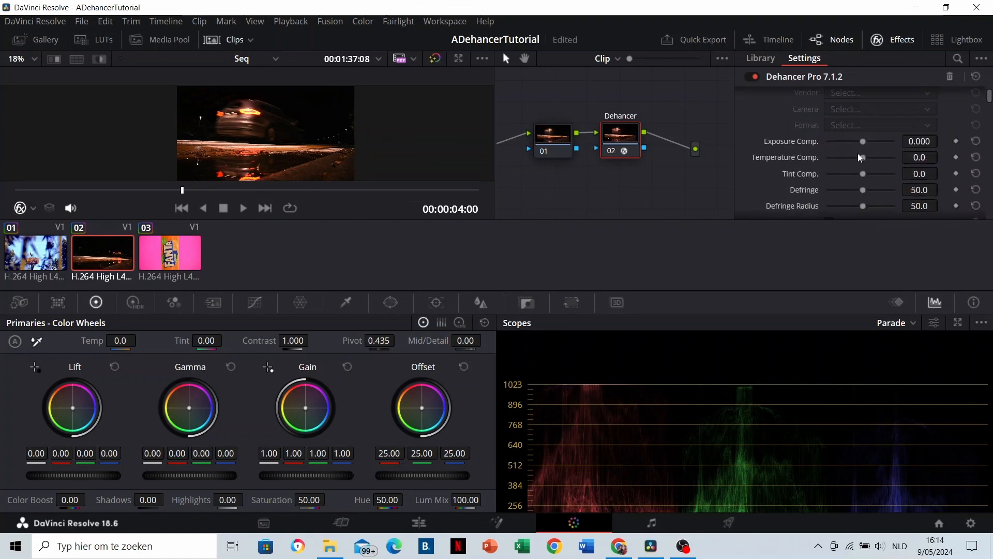
{"action": "left_click_drag", "start_coordinate": [864, 141], "coordinate": [869, 207]}
{"action": "scroll", "coordinate": [228, 123], "scroll_direction": "up", "scroll_amount": 6}
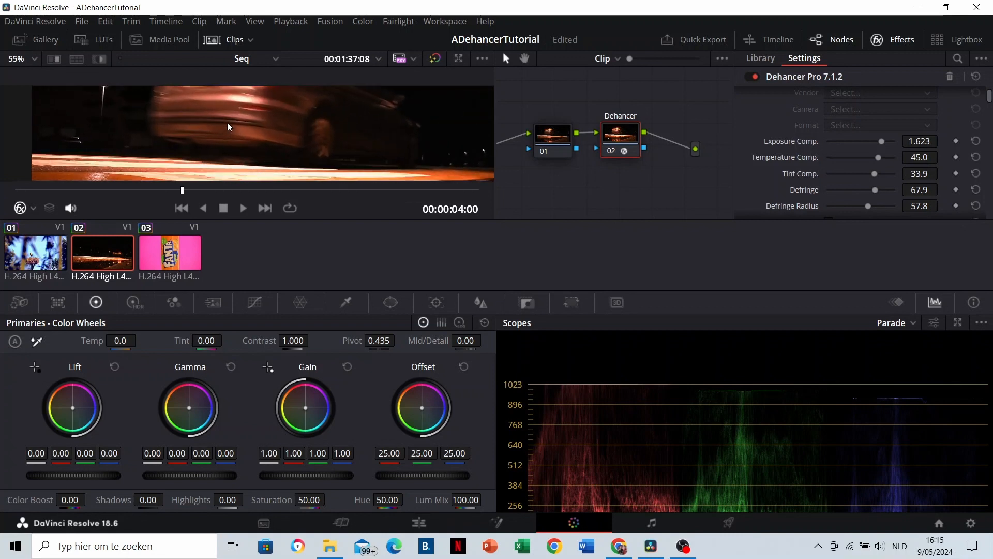
{"action": "left_click_drag", "start_coordinate": [874, 191], "coordinate": [868, 190]}
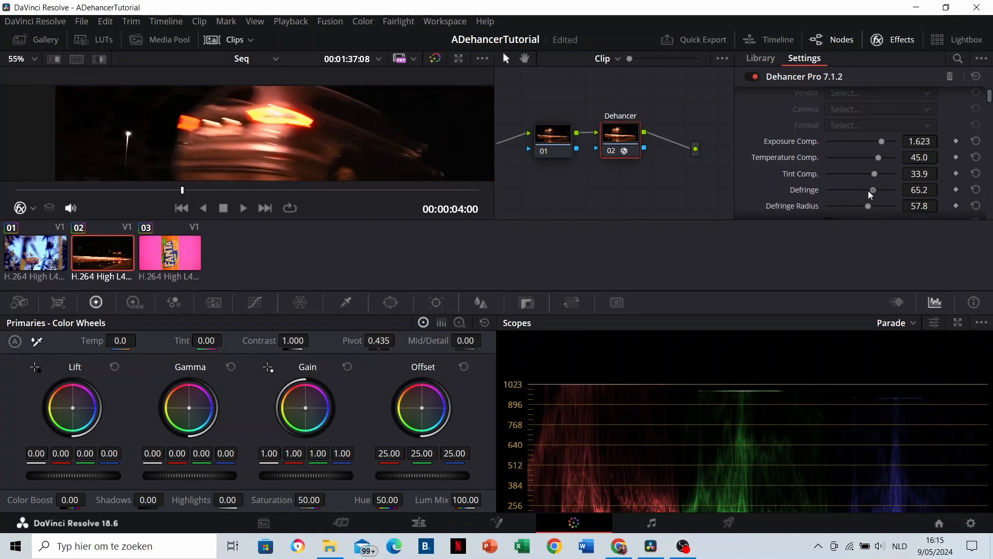
Step: Adjust the Film Developer settings, including Contrast Boost and Color Boost, and try out the Kodak Vision3 250D film profile
{"action": "scroll", "coordinate": [815, 175], "scroll_direction": "down", "scroll_amount": 5}
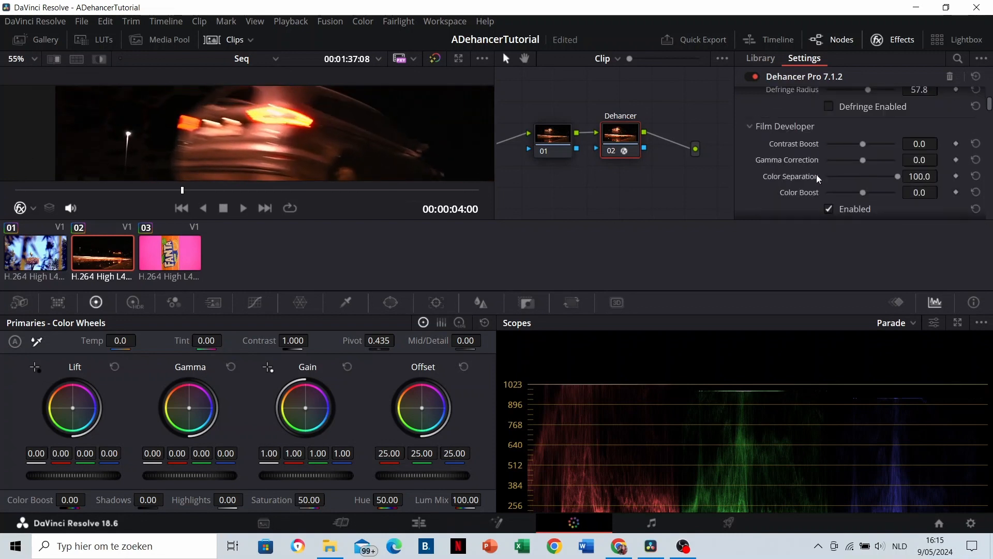
{"action": "left_click_drag", "start_coordinate": [863, 144], "coordinate": [870, 191]}
{"action": "scroll", "coordinate": [797, 161], "scroll_direction": "down", "scroll_amount": 3}
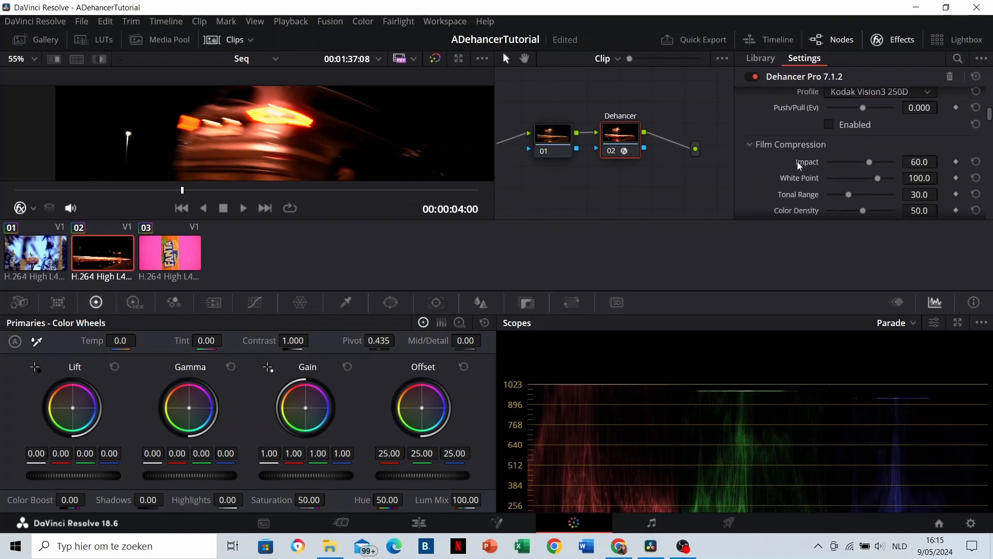
{"action": "left_click", "coordinate": [829, 164]}
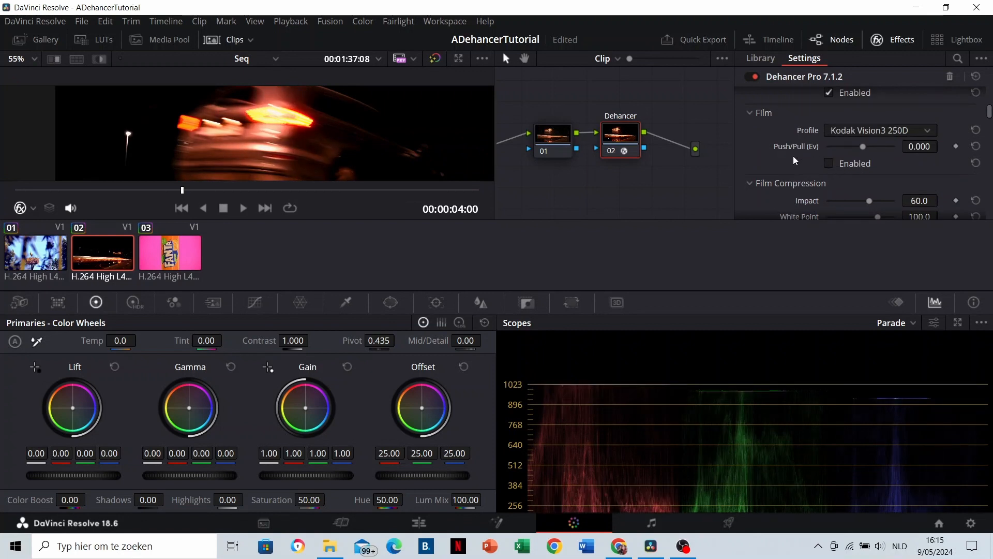
Step: Enable Film Compression and set Impact to 65.2, White Point to 102.7, Tonal Range to 44.0 and Color Density to 46.8
{"action": "scroll", "coordinate": [797, 158], "scroll_direction": "down", "scroll_amount": 2}
{"action": "left_click", "coordinate": [829, 188]}
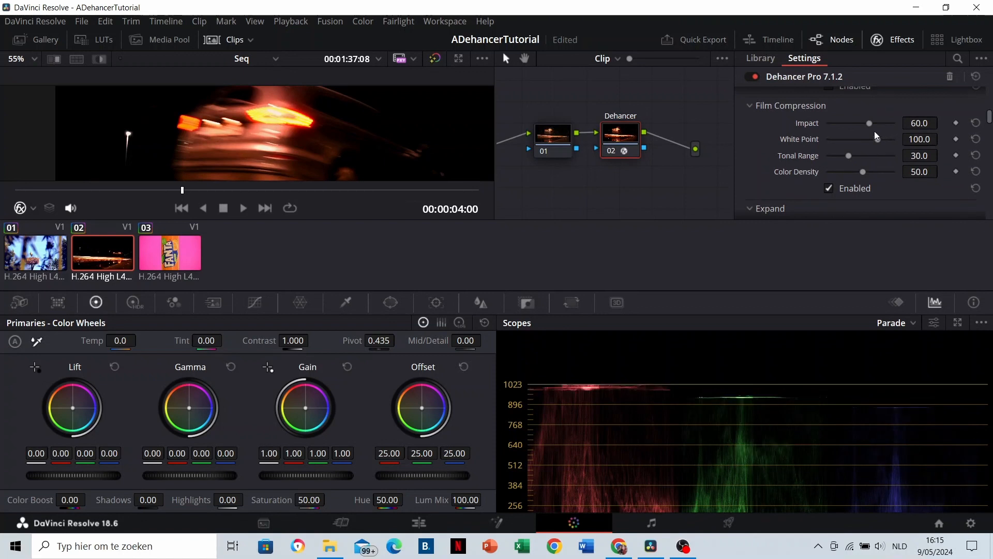
{"action": "left_click_drag", "start_coordinate": [869, 123], "coordinate": [860, 172]}
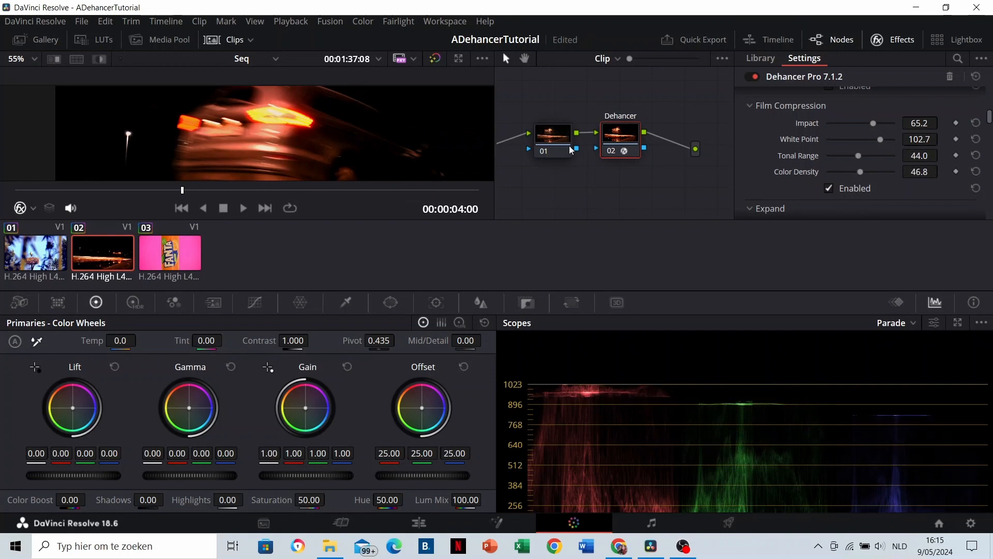
{"action": "scroll", "coordinate": [314, 116], "scroll_direction": "down", "scroll_amount": 1}
{"action": "scroll", "coordinate": [314, 116], "scroll_direction": "down", "scroll_amount": 3}
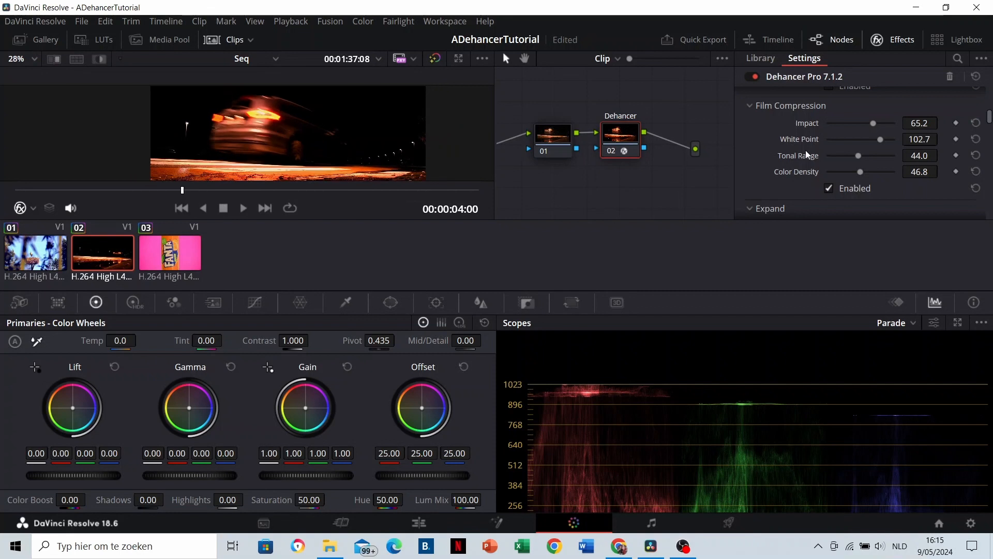
Step: Enable Expand in Normal color mode and adjust its Black Point and White Point
{"action": "scroll", "coordinate": [806, 154], "scroll_direction": "down", "scroll_amount": 2}
{"action": "scroll", "coordinate": [808, 157], "scroll_direction": "down", "scroll_amount": 1}
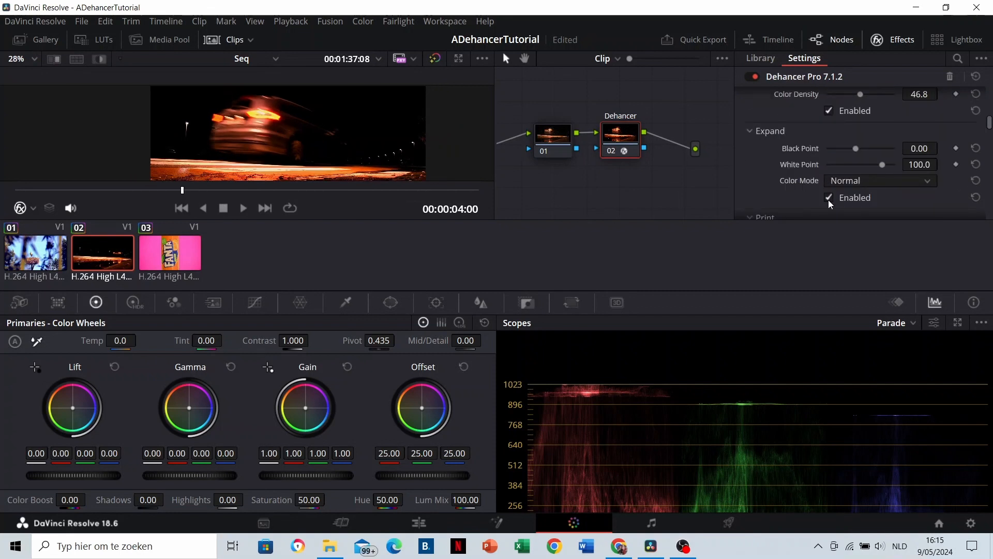
{"action": "left_click_drag", "start_coordinate": [855, 147], "coordinate": [880, 165]}
Step: Adjust the Print section's Exposure, Tonal Contrast and Color Density for the night clip
{"action": "scroll", "coordinate": [798, 163], "scroll_direction": "down", "scroll_amount": 1}
{"action": "scroll", "coordinate": [797, 162], "scroll_direction": "down", "scroll_amount": 2}
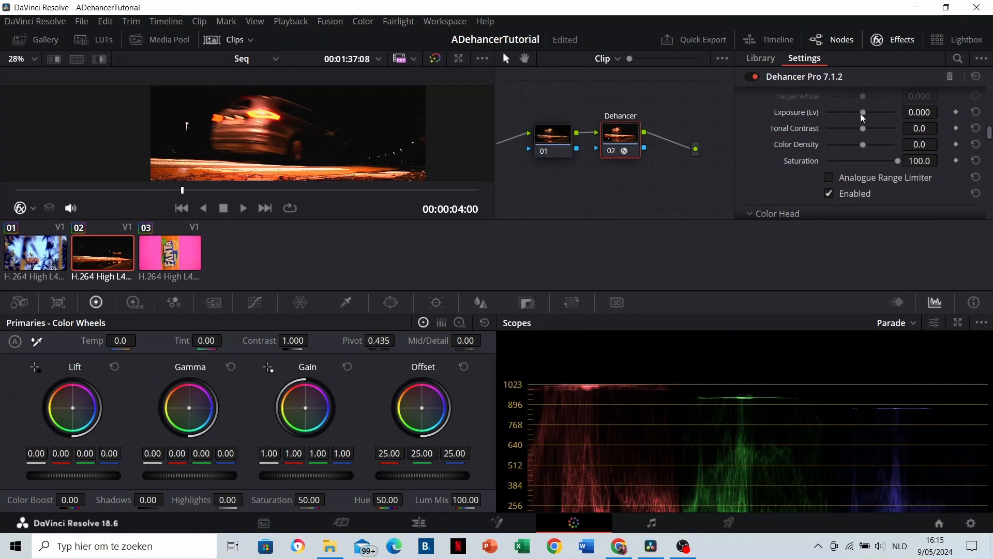
{"action": "left_click_drag", "start_coordinate": [862, 113], "coordinate": [870, 187]}
Step: Enable the split-tone controls and set Shadows Tone to 17.4, Midtones Tone to 46.2 and Highlights Tone to -35.8
{"action": "scroll", "coordinate": [816, 134], "scroll_direction": "down", "scroll_amount": 2}
{"action": "scroll", "coordinate": [817, 133], "scroll_direction": "down", "scroll_amount": 2}
{"action": "scroll", "coordinate": [793, 179], "scroll_direction": "down", "scroll_amount": 3}
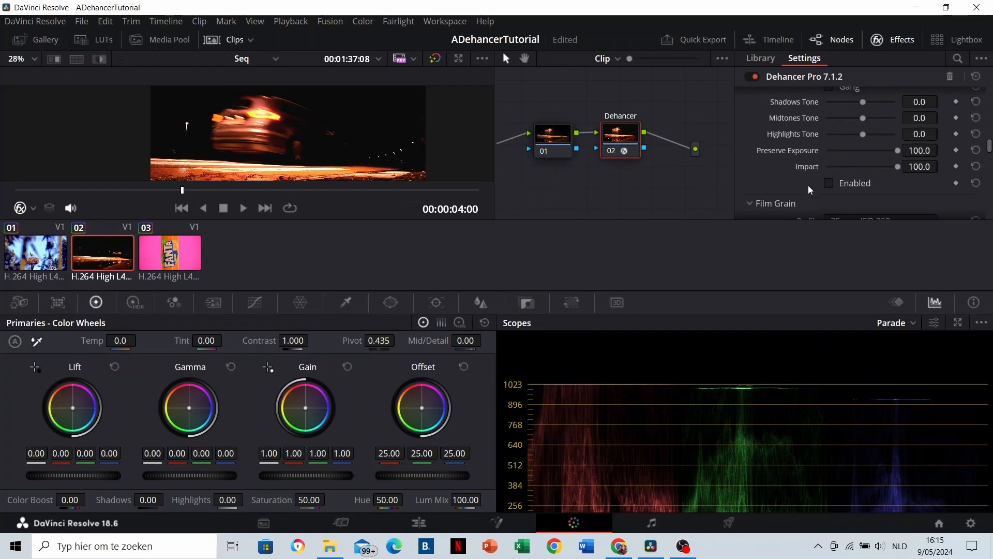
{"action": "scroll", "coordinate": [825, 162], "scroll_direction": "up", "scroll_amount": 2}
{"action": "left_click_drag", "start_coordinate": [875, 116], "coordinate": [850, 141]}
{"action": "scroll", "coordinate": [858, 150], "scroll_direction": "down", "scroll_amount": 1}
{"action": "scroll", "coordinate": [823, 179], "scroll_direction": "down", "scroll_amount": 1}
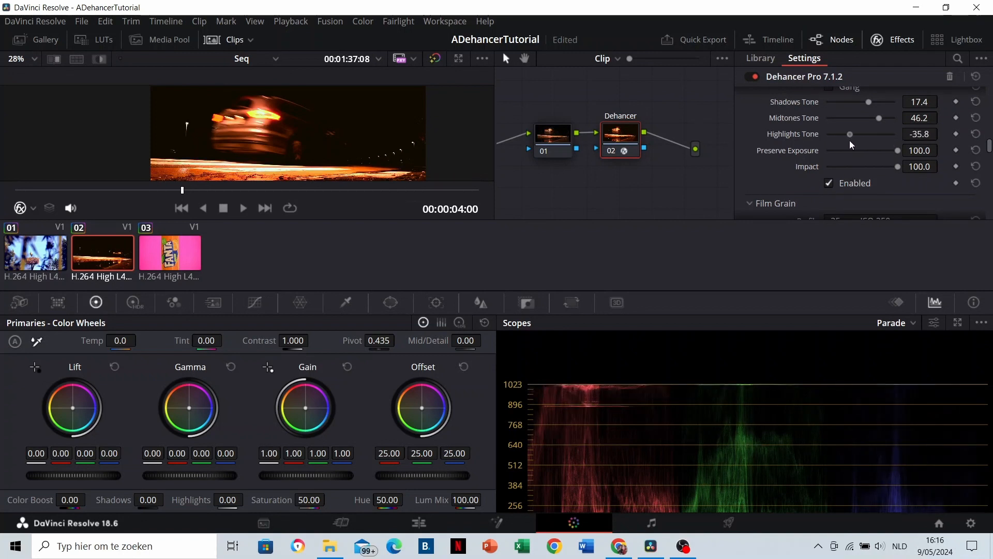
Step: Play the graded night clip from near its start and park the playhead at 00:01:37:06, where the car passes
{"action": "scroll", "coordinate": [359, 137], "scroll_direction": "up", "scroll_amount": 3}
{"action": "scroll", "coordinate": [318, 143], "scroll_direction": "down", "scroll_amount": 4}
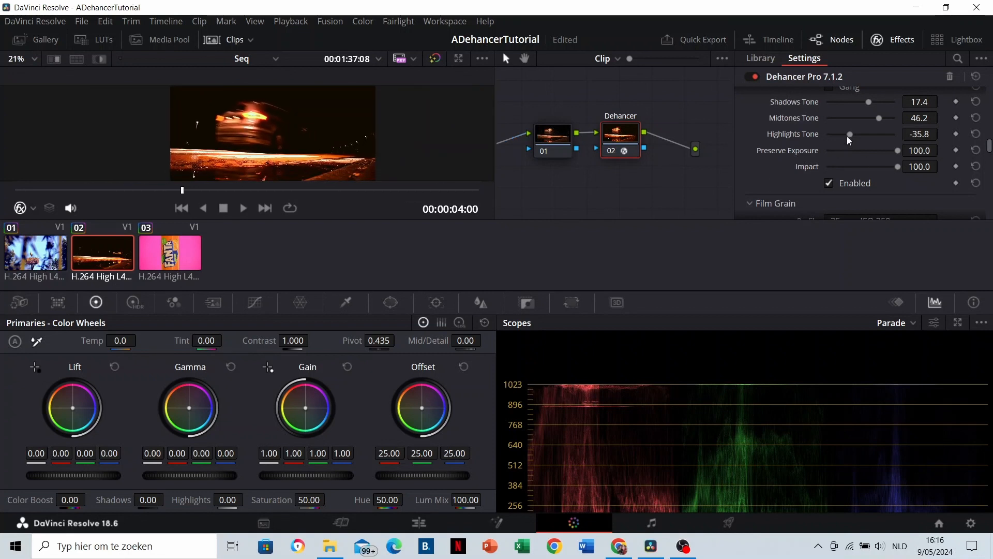
{"action": "left_click", "coordinate": [39, 190]}
{"action": "key", "text": "space"}
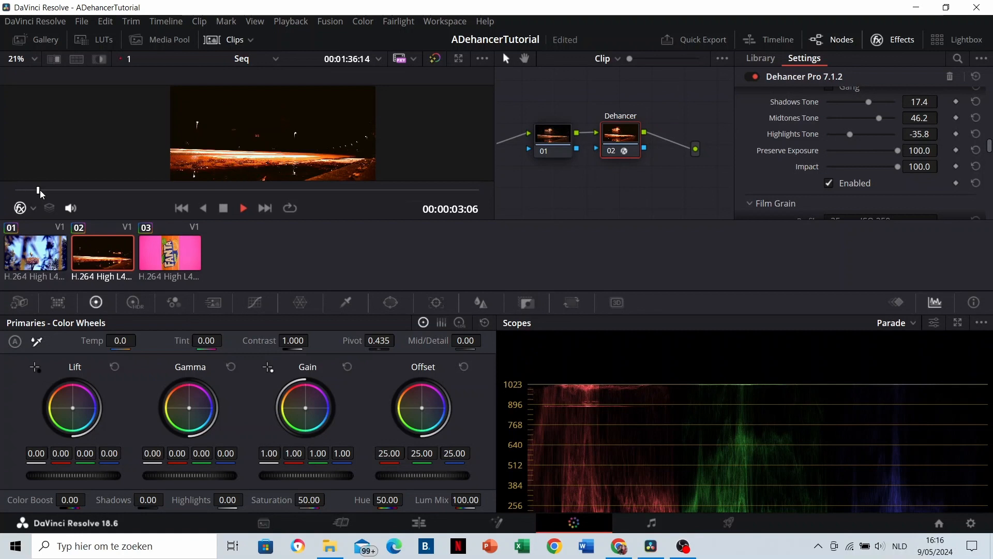
{"action": "key", "text": "space"}
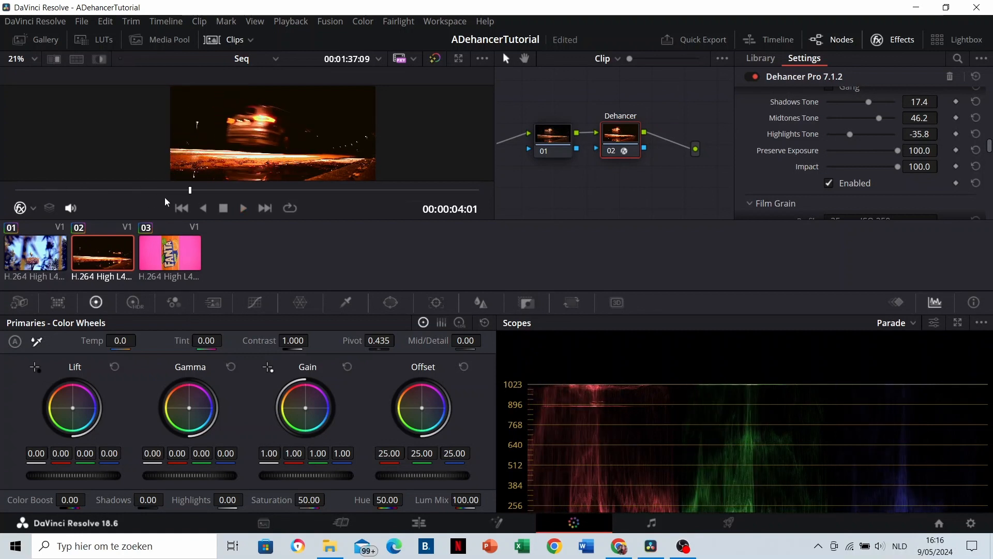
{"action": "left_click_drag", "start_coordinate": [134, 191], "coordinate": [167, 190]}
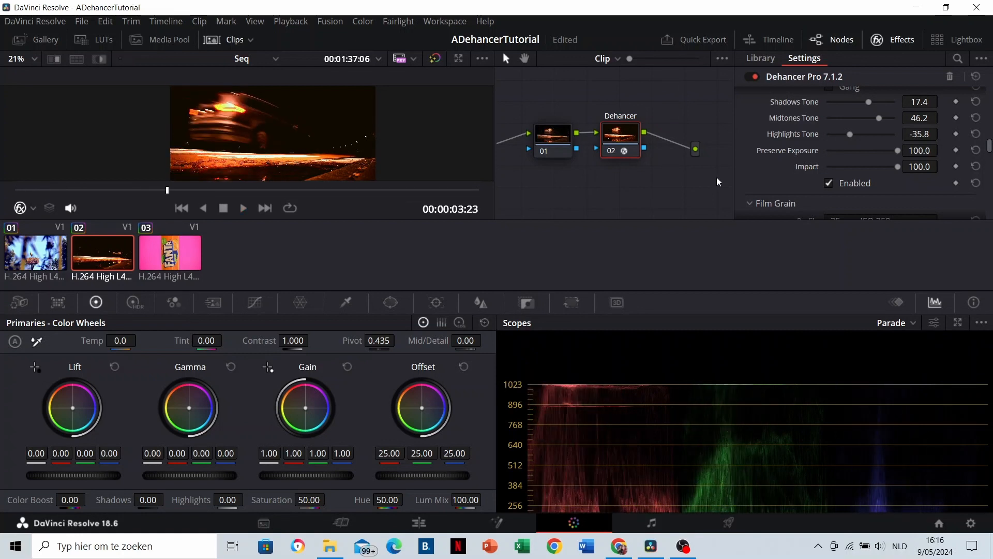
Step: Enable Film Grain with the 35 mm ISO 250 profile at Amount 35.0 and check it in full-screen playback
{"action": "scroll", "coordinate": [789, 151], "scroll_direction": "down", "scroll_amount": 5}
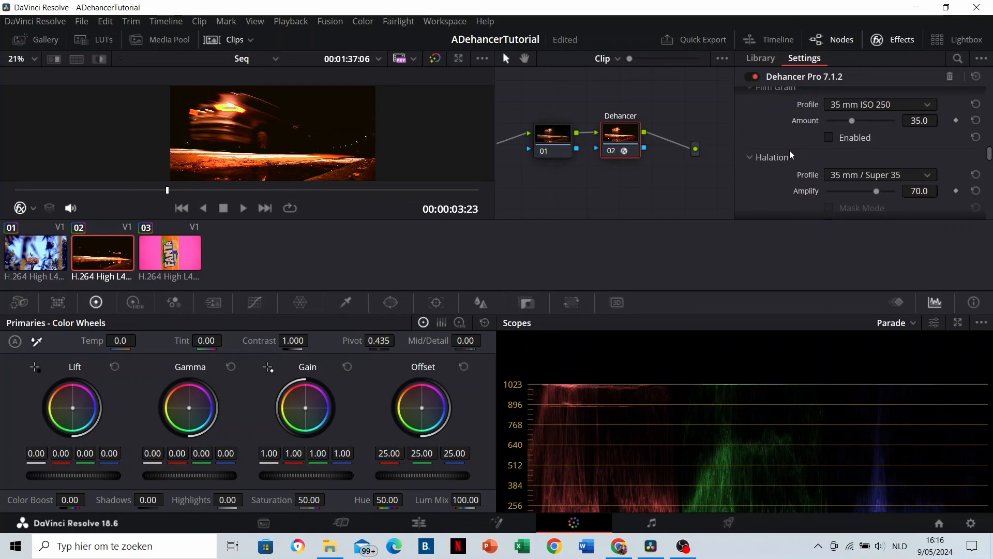
{"action": "scroll", "coordinate": [191, 146], "scroll_direction": "up", "scroll_amount": 5}
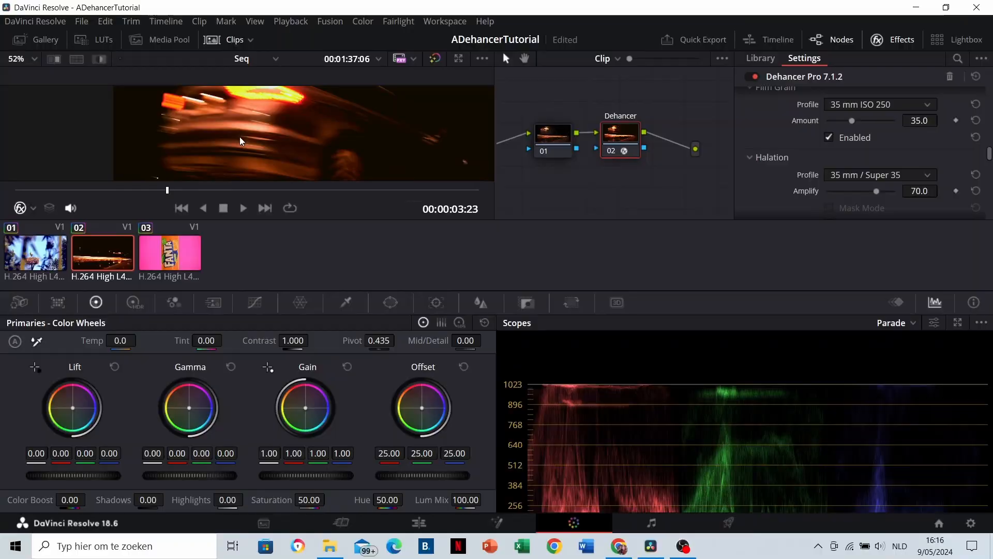
{"action": "key", "text": "ctrl+f"}
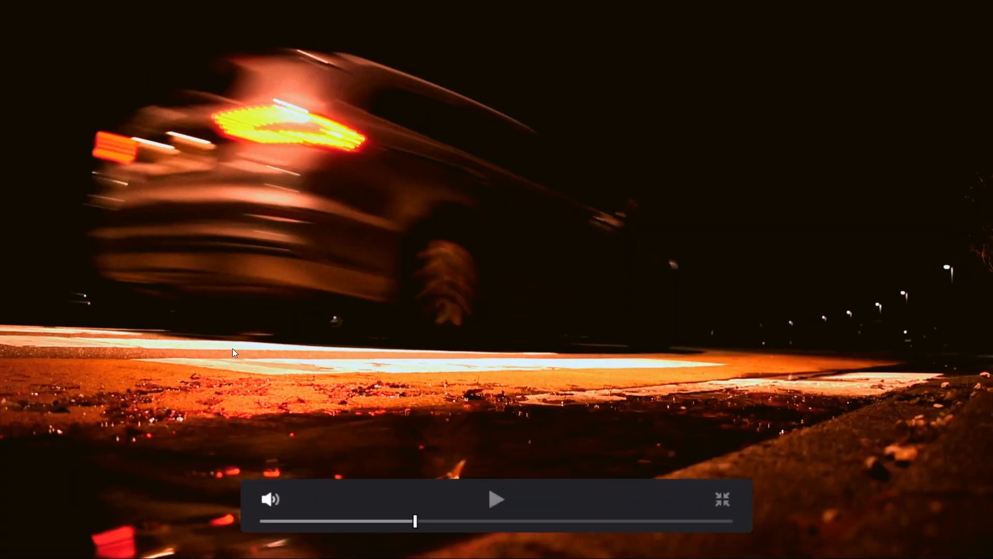
{"action": "key", "text": "space"}
{"action": "key", "text": "space"}
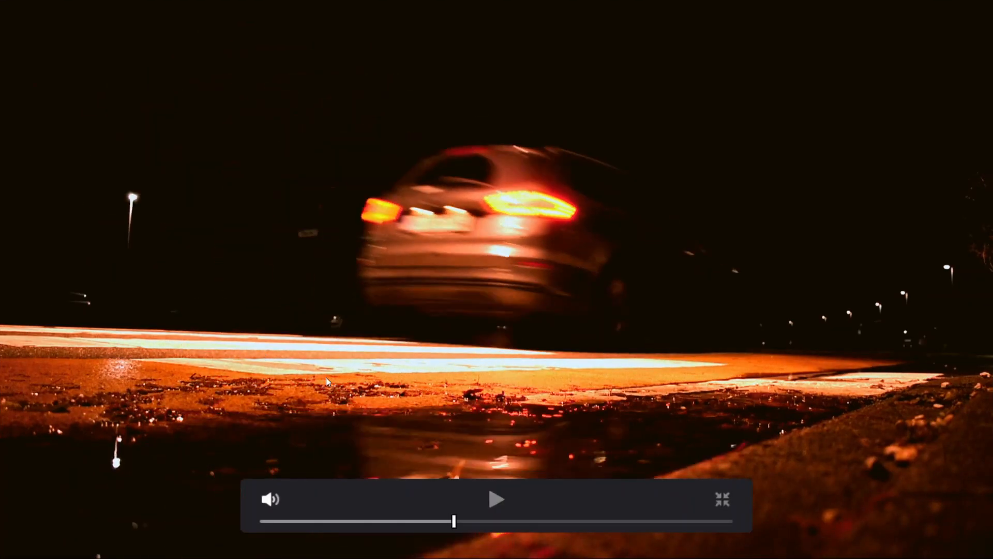
{"action": "key", "text": "space"}
{"action": "key", "text": "space"}
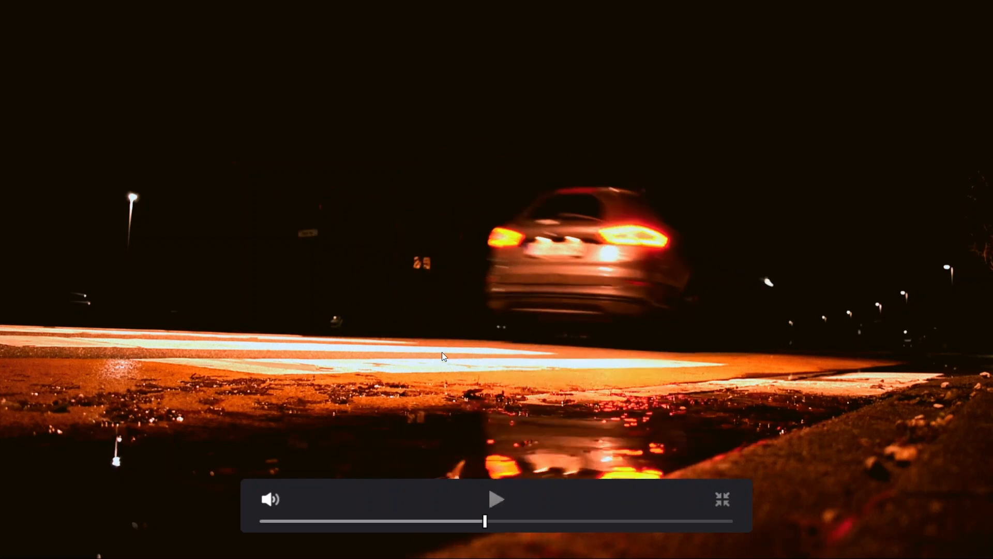
{"action": "key", "text": "Escape"}
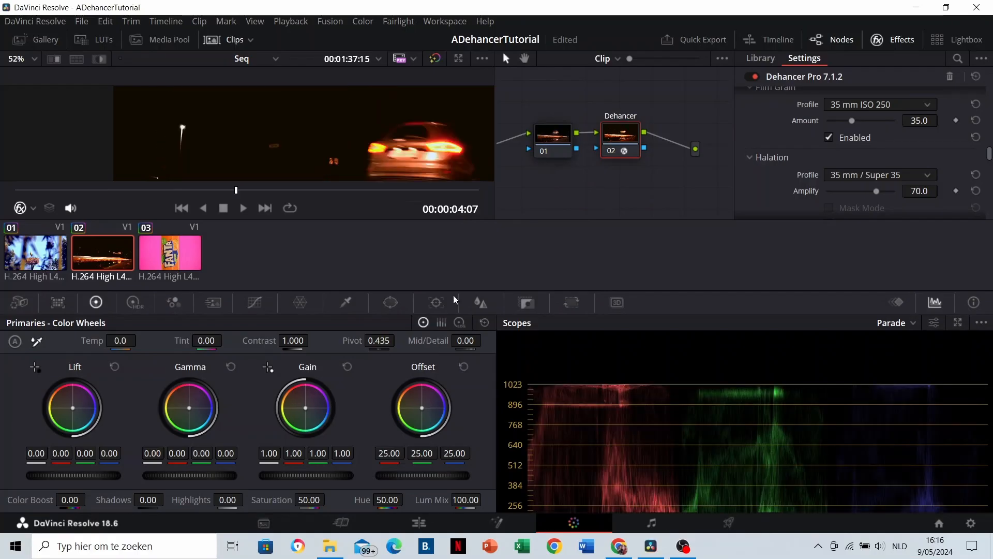
Step: Enable Halation with the 35 mm / Super 35 profile and compare the taillights at 00:01:37:09 with and without it
{"action": "left_click_drag", "start_coordinate": [222, 190], "coordinate": [190, 192]}
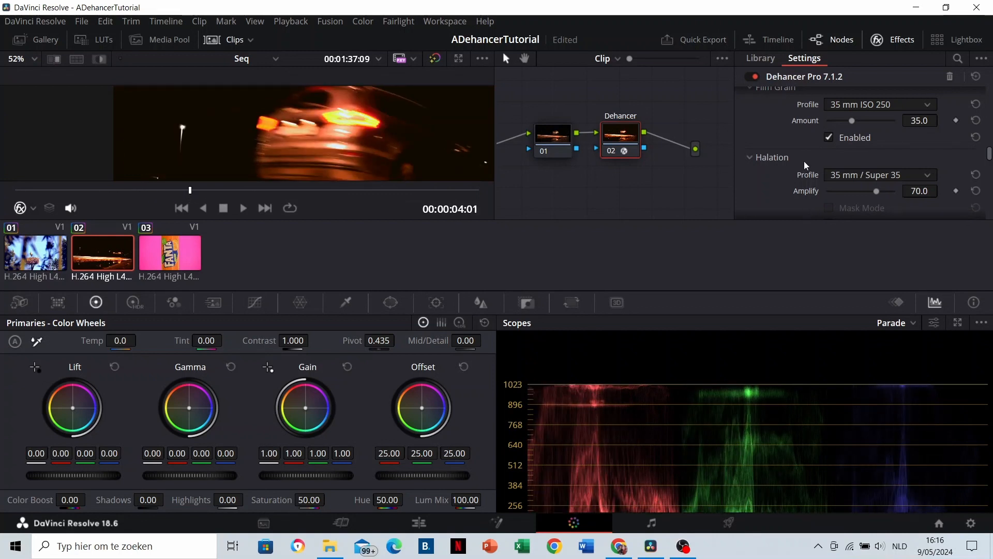
{"action": "scroll", "coordinate": [812, 166], "scroll_direction": "down", "scroll_amount": 1}
{"action": "left_click", "coordinate": [831, 185]}
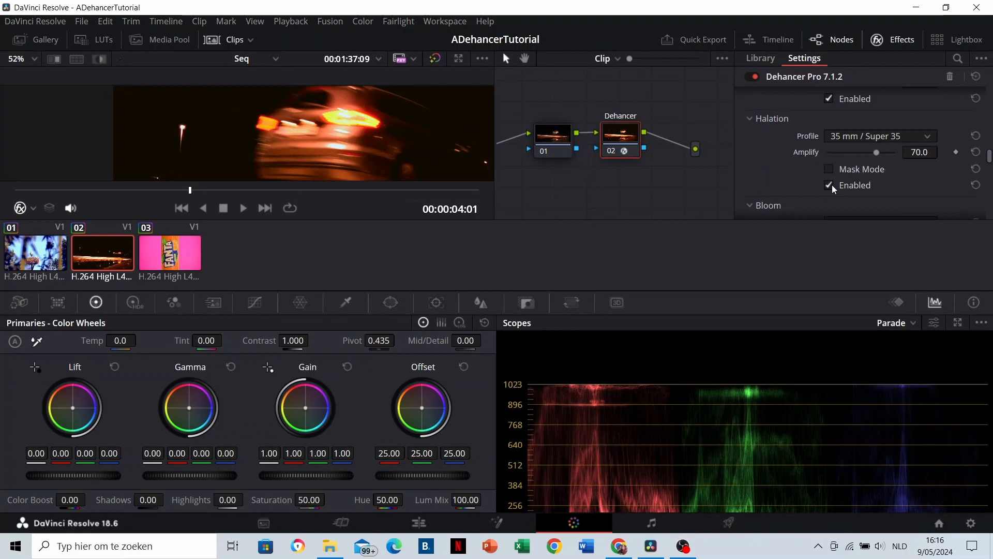
{"action": "scroll", "coordinate": [388, 145], "scroll_direction": "up", "scroll_amount": 2}
{"action": "scroll", "coordinate": [389, 144], "scroll_direction": "up", "scroll_amount": 2}
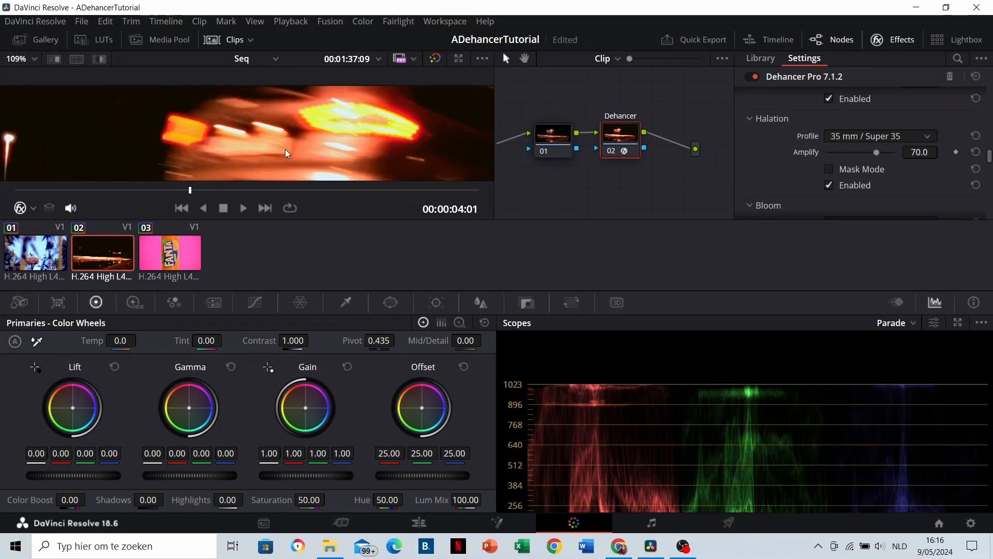
{"action": "left_click", "coordinate": [829, 185]}
{"action": "left_click", "coordinate": [829, 185]}
Step: Try out Bloom on the night clip with the 35 mm / Super 35 profile at Amplify 50.0
{"action": "scroll", "coordinate": [768, 166], "scroll_direction": "down", "scroll_amount": 3}
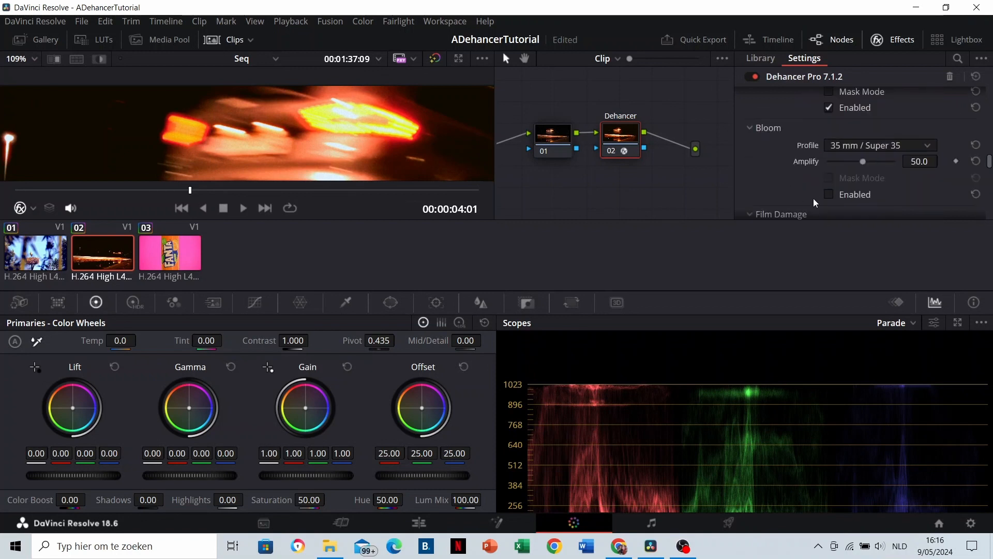
{"action": "left_click", "coordinate": [829, 195]}
{"action": "scroll", "coordinate": [327, 132], "scroll_direction": "down", "scroll_amount": 3}
{"action": "scroll", "coordinate": [327, 133], "scroll_direction": "down", "scroll_amount": 3}
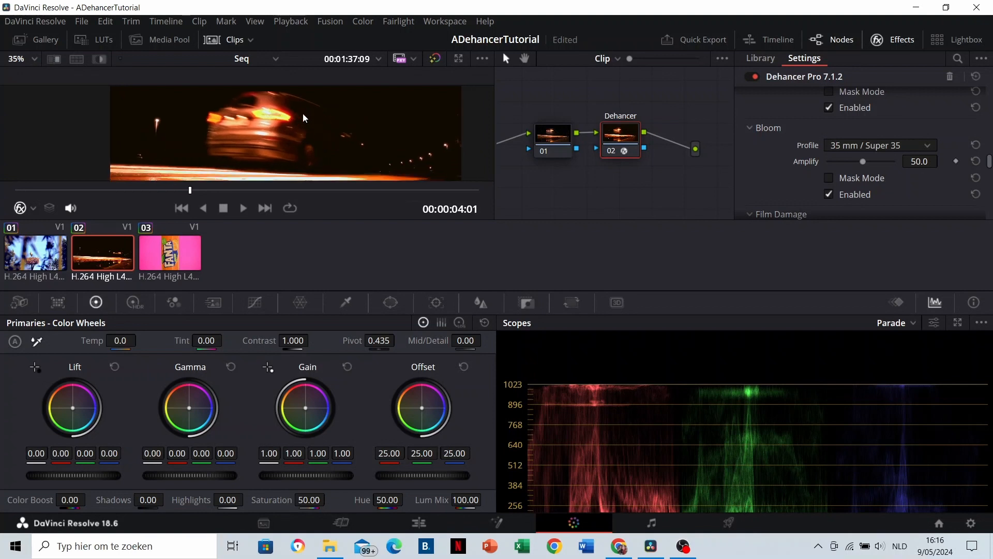
{"action": "left_click", "coordinate": [830, 195]}
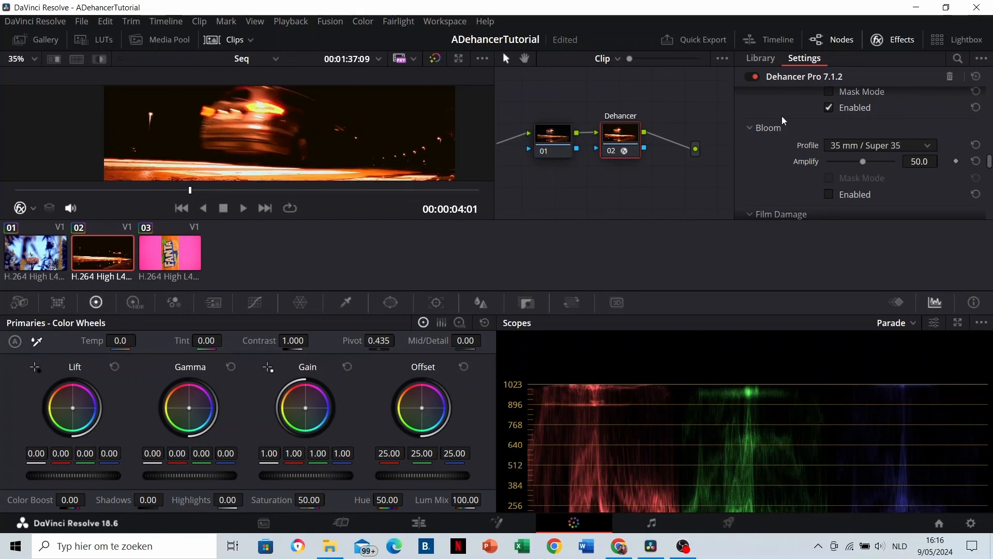
Step: Look through the Film Damage, Film Breath, Gate Weave and Overscan settings and compare the night clip with and without its grade
{"action": "scroll", "coordinate": [771, 130], "scroll_direction": "up", "scroll_amount": 1}
{"action": "scroll", "coordinate": [764, 136], "scroll_direction": "down", "scroll_amount": 4}
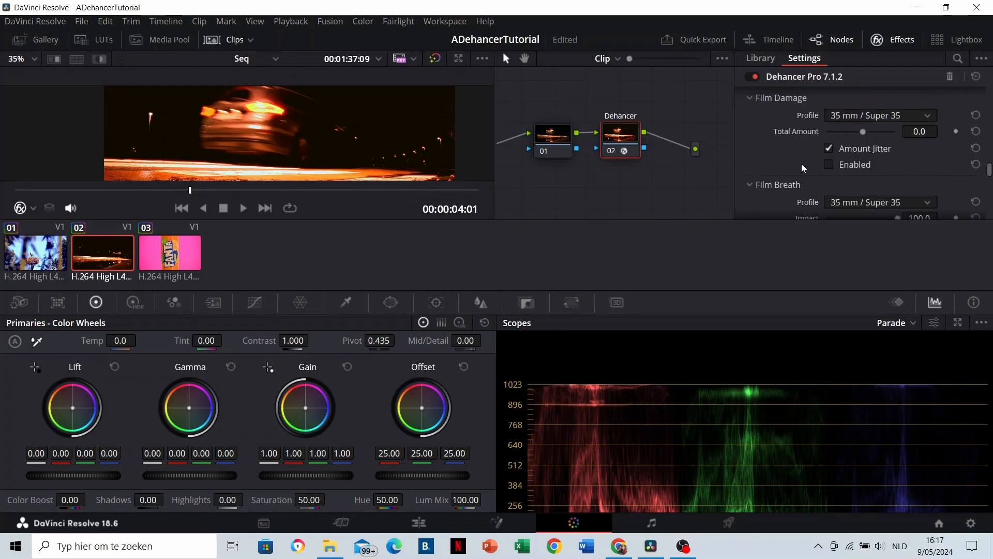
{"action": "scroll", "coordinate": [787, 154], "scroll_direction": "down", "scroll_amount": 2}
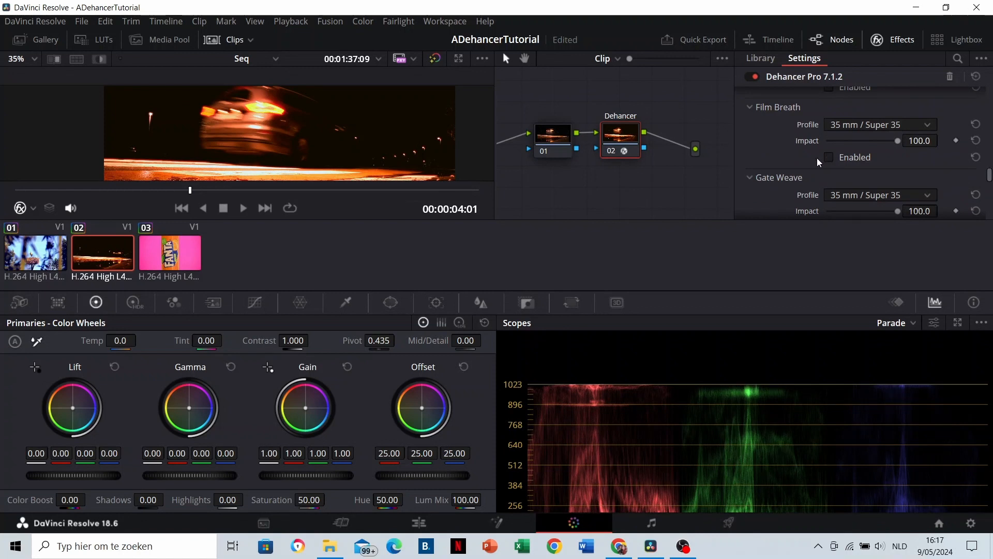
{"action": "scroll", "coordinate": [802, 153], "scroll_direction": "down", "scroll_amount": 4}
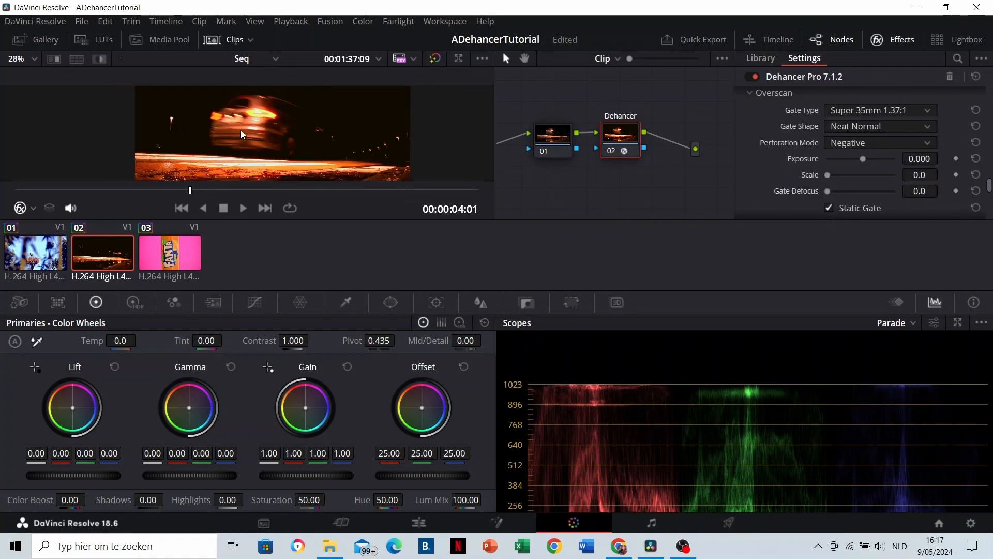
{"action": "left_click", "coordinate": [436, 59]}
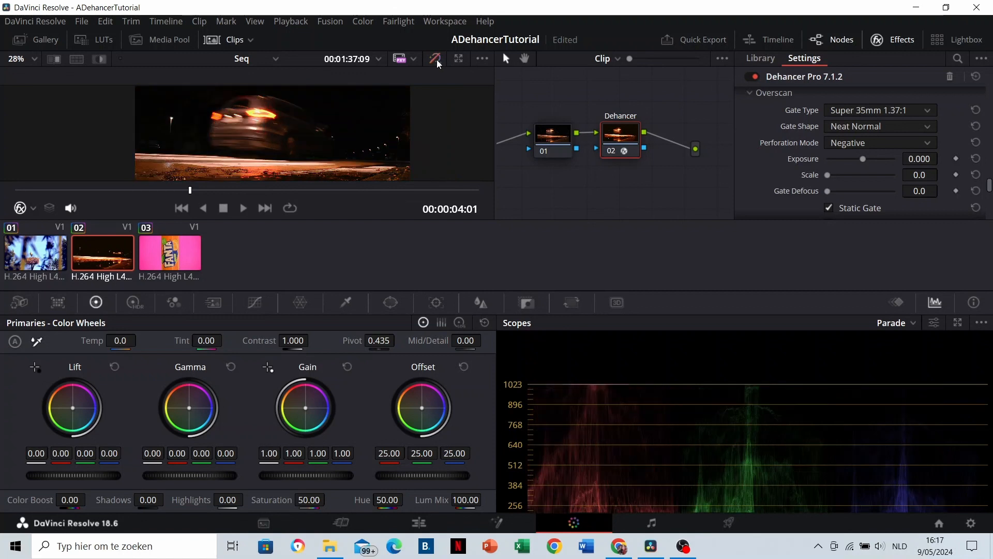
{"action": "left_click", "coordinate": [436, 59]}
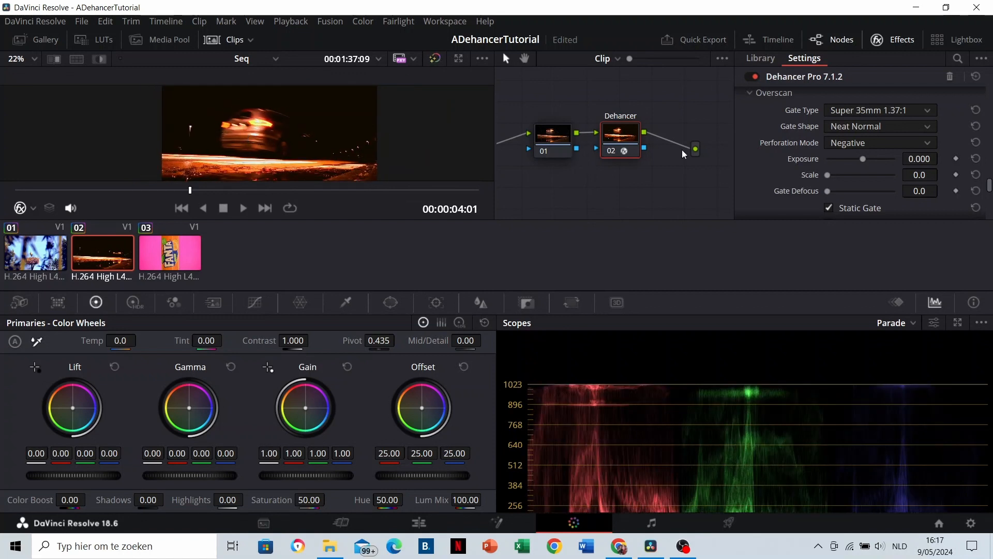
Step: Enable the Vignette on the night clip with Exposure 0.056 and Size 59.7
{"action": "scroll", "coordinate": [830, 159], "scroll_direction": "up", "scroll_amount": 3}
{"action": "scroll", "coordinate": [830, 158], "scroll_direction": "down", "scroll_amount": 6}
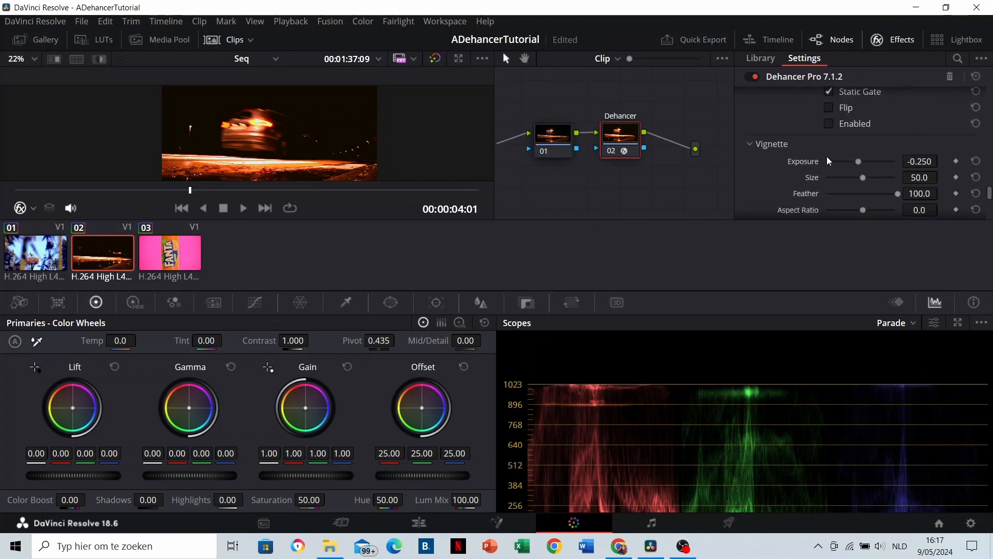
{"action": "scroll", "coordinate": [825, 156], "scroll_direction": "down", "scroll_amount": 3}
{"action": "scroll", "coordinate": [821, 178], "scroll_direction": "up", "scroll_amount": 1}
{"action": "scroll", "coordinate": [799, 184], "scroll_direction": "up", "scroll_amount": 1}
{"action": "scroll", "coordinate": [828, 160], "scroll_direction": "up", "scroll_amount": 1}
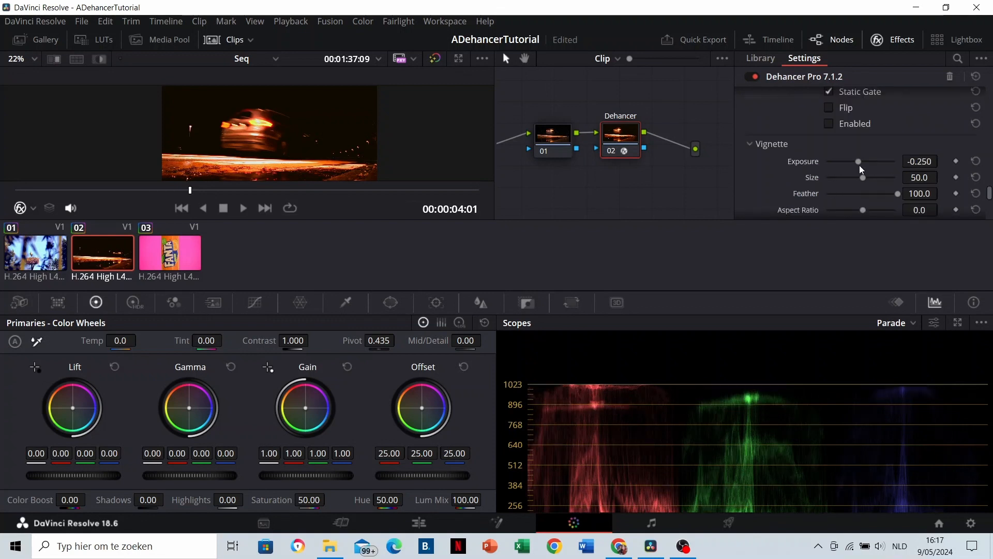
{"action": "left_click_drag", "start_coordinate": [858, 160], "coordinate": [870, 177]}
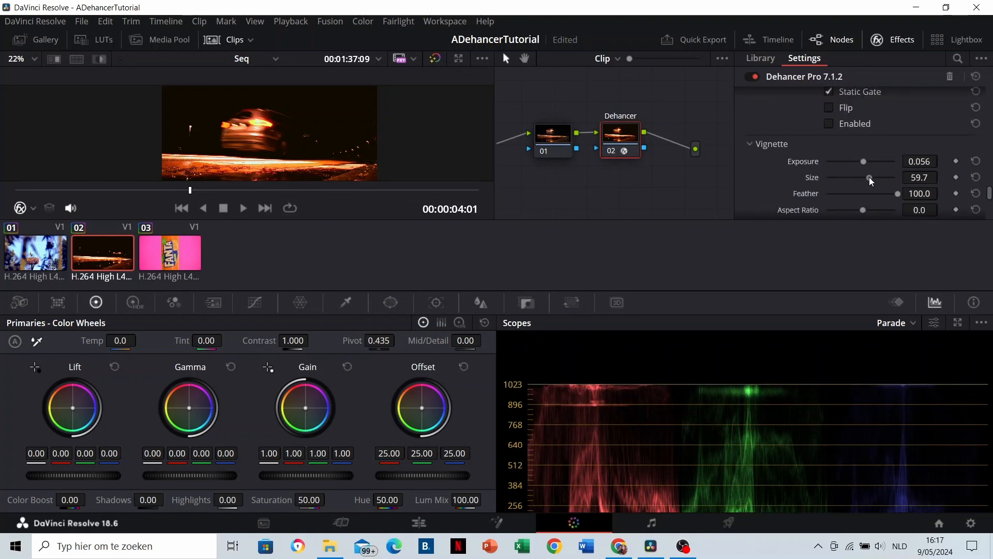
{"action": "scroll", "coordinate": [840, 199], "scroll_direction": "down", "scroll_amount": 1}
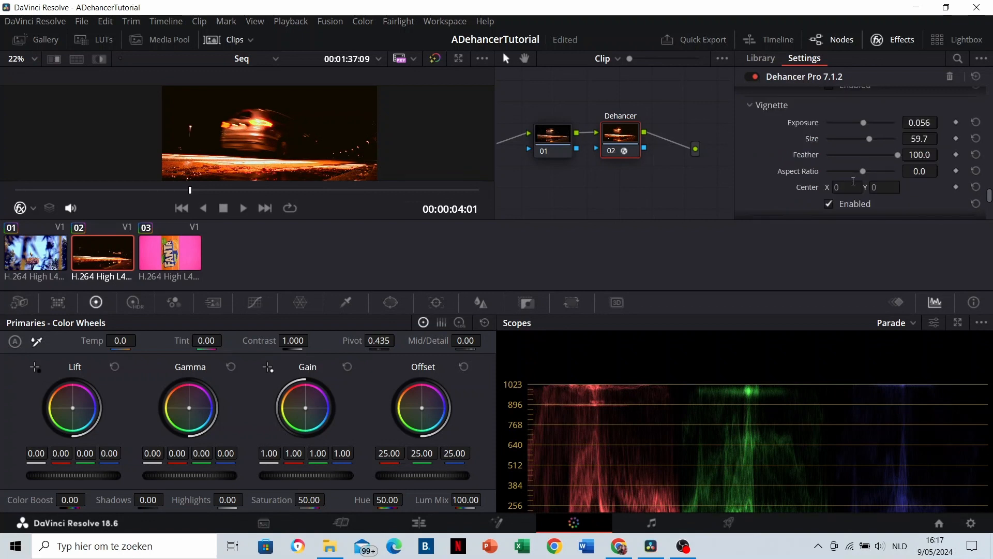
Step: Raise the Color Head's Yellow - Blue value to 42.7 and check the blue shadows in full screen
{"action": "scroll", "coordinate": [827, 161], "scroll_direction": "down", "scroll_amount": 6}
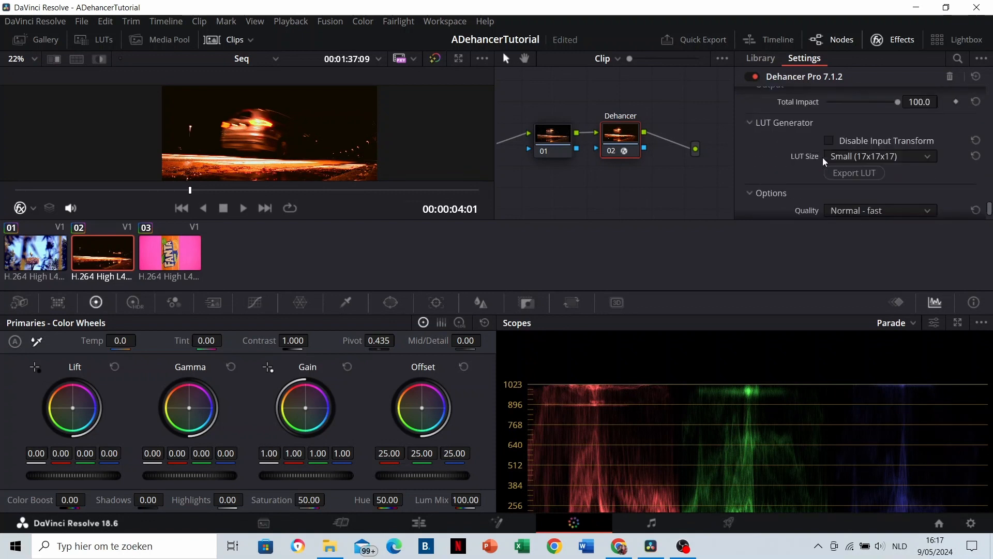
{"action": "scroll", "coordinate": [823, 157], "scroll_direction": "up", "scroll_amount": 7}
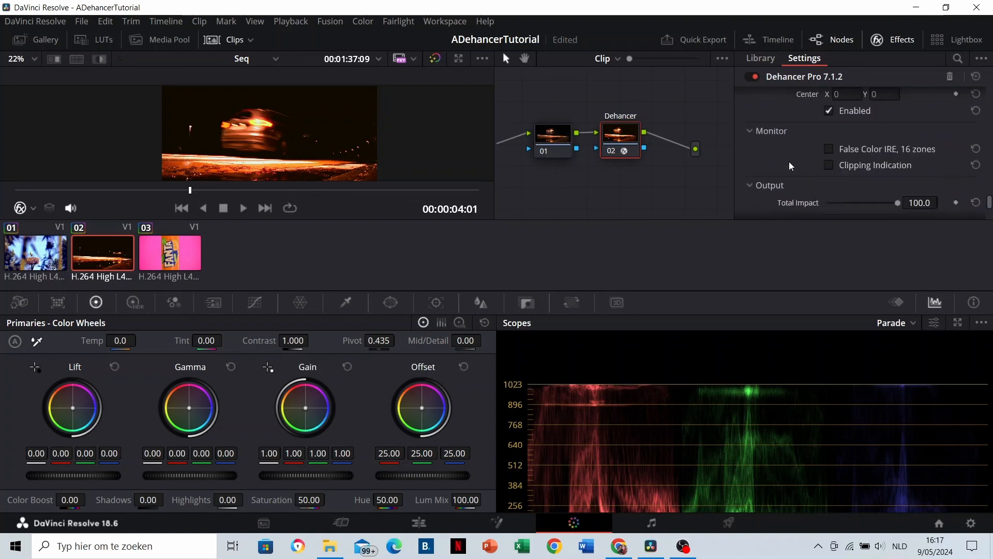
{"action": "scroll", "coordinate": [795, 158], "scroll_direction": "up", "scroll_amount": 6}
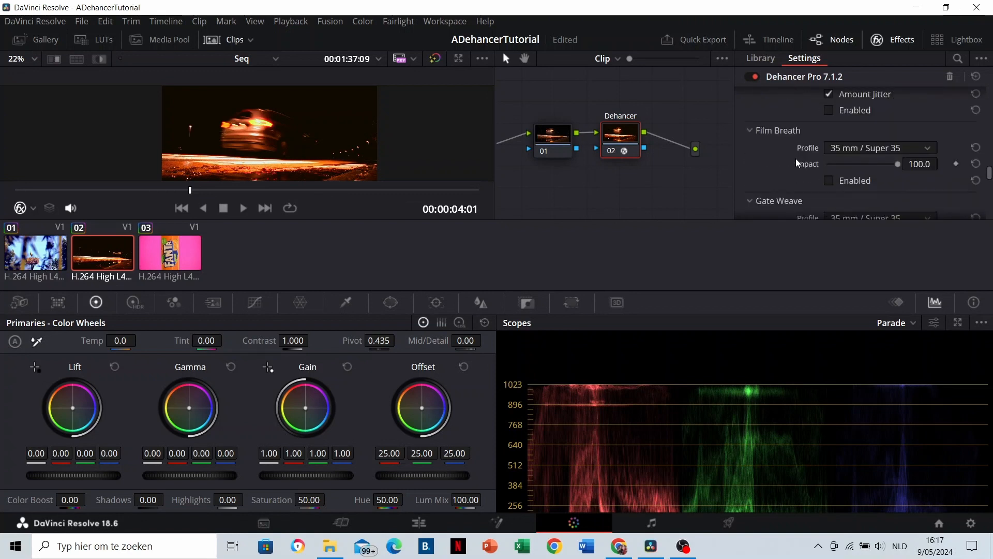
{"action": "scroll", "coordinate": [796, 159], "scroll_direction": "up", "scroll_amount": 7}
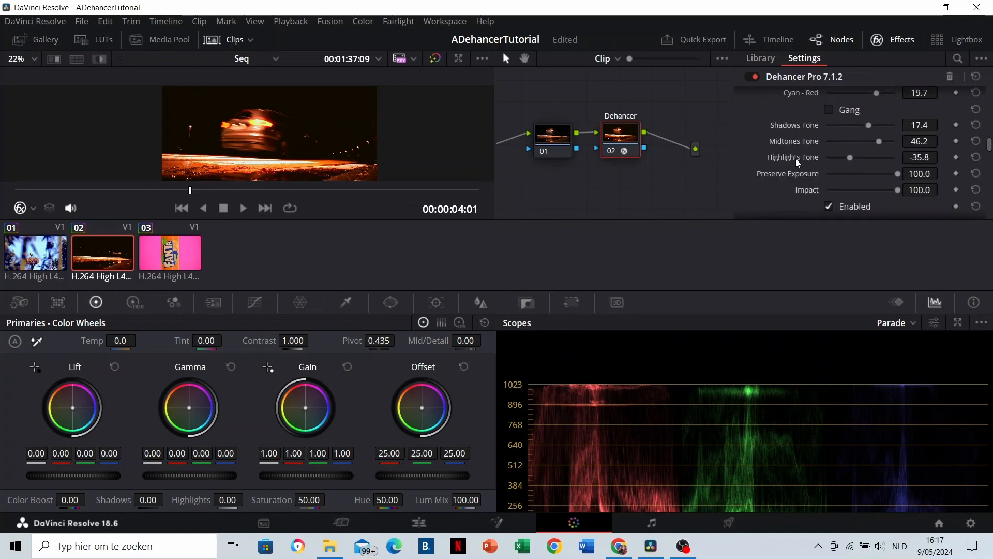
{"action": "scroll", "coordinate": [797, 162], "scroll_direction": "up", "scroll_amount": 2}
{"action": "scroll", "coordinate": [785, 152], "scroll_direction": "down", "scroll_amount": 4}
{"action": "scroll", "coordinate": [794, 156], "scroll_direction": "up", "scroll_amount": 2}
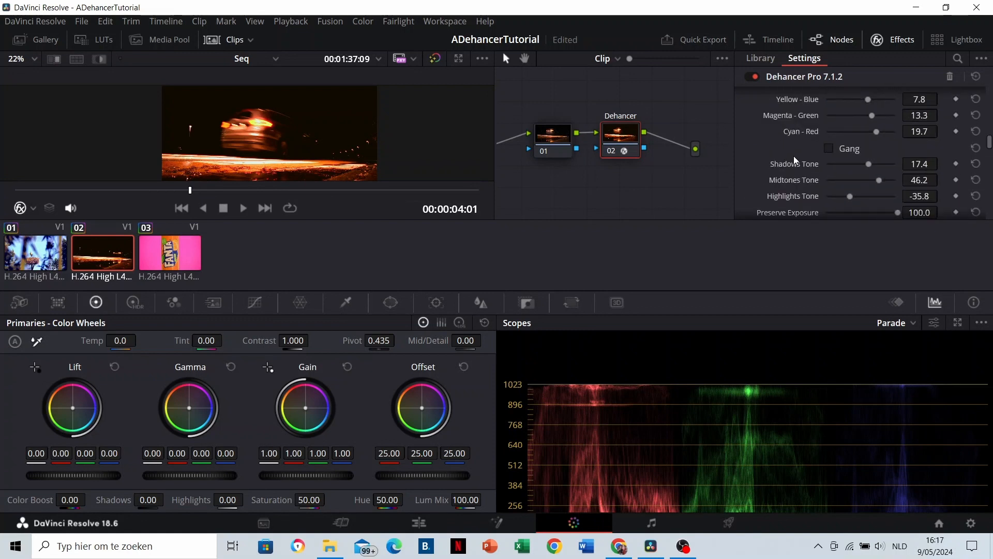
{"action": "scroll", "coordinate": [793, 156], "scroll_direction": "up", "scroll_amount": 1}
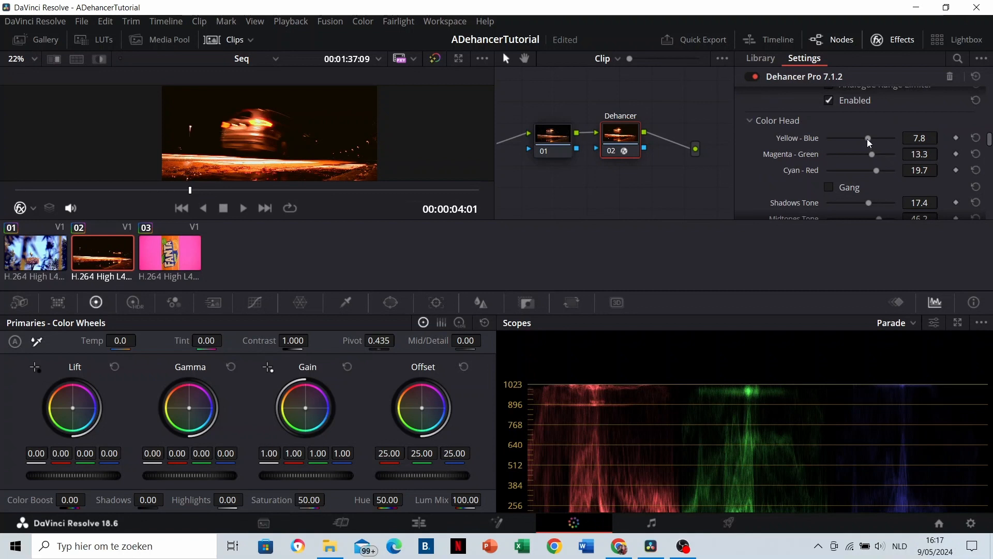
{"action": "left_click_drag", "start_coordinate": [869, 138], "coordinate": [893, 139]}
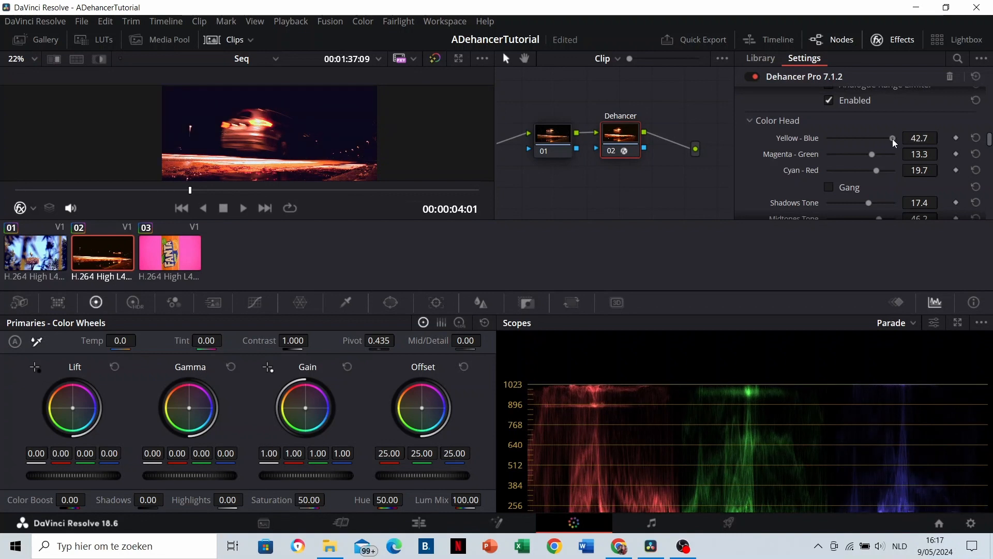
{"action": "key", "text": "ctrl+f"}
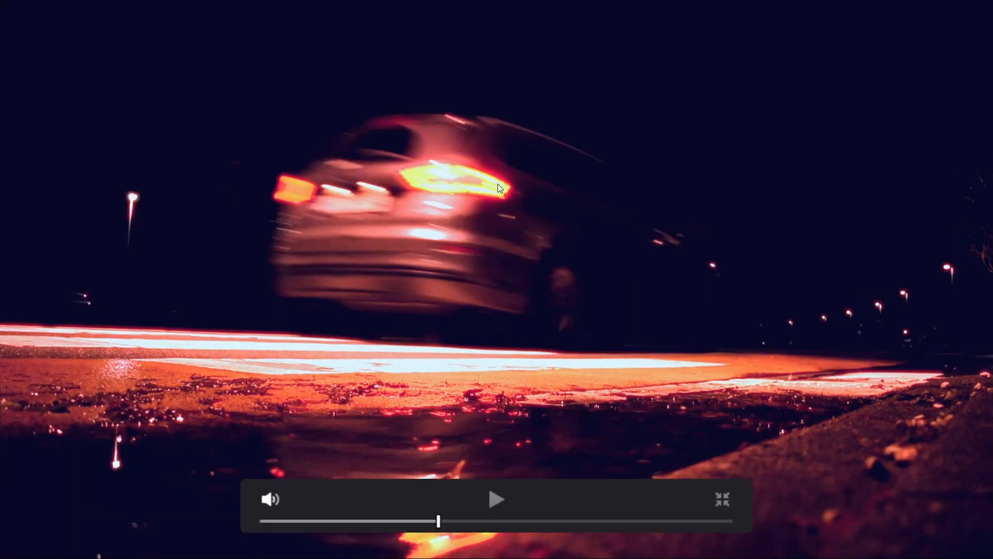
{"action": "key", "text": "Escape"}
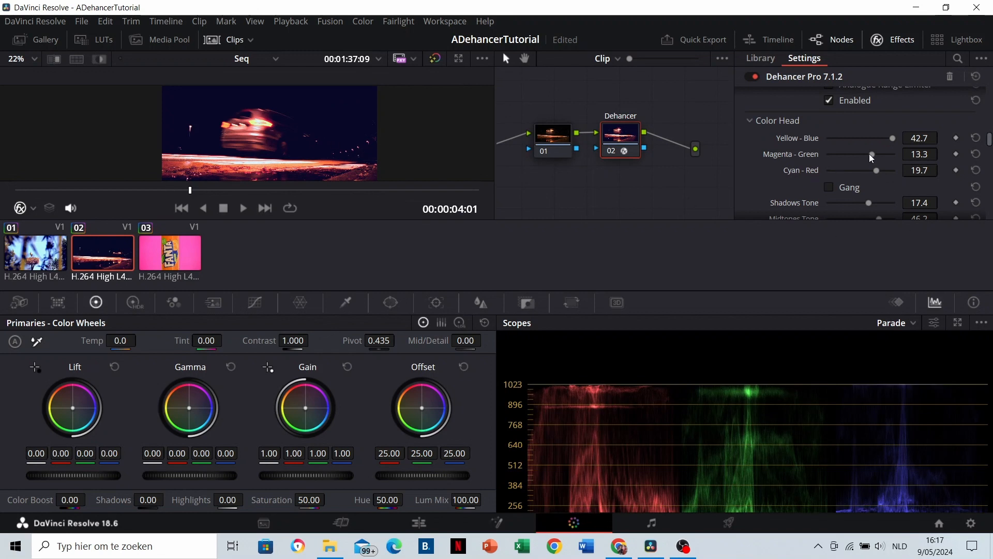
Step: Set the Color Head's Magenta - Green to -4.2 and Cyan - Red to 6.9, and compare against the ungraded image
{"action": "mouse_move", "coordinate": [873, 154]}
{"action": "left_mouse_down"}
{"action": "mouse_move", "coordinate": [884, 156]}
{"action": "mouse_move", "coordinate": [854, 155]}
{"action": "mouse_move", "coordinate": [868, 170]}
{"action": "left_mouse_up"}
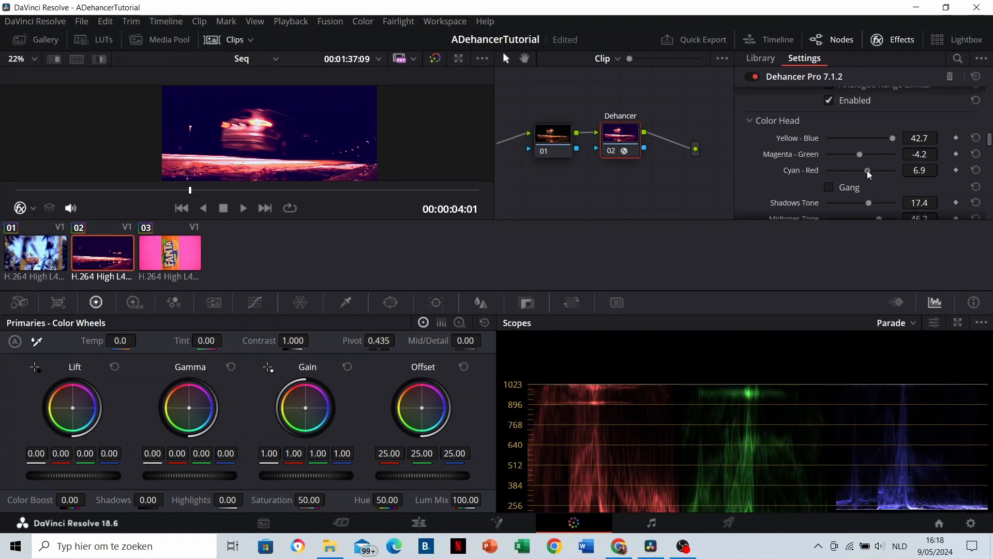
{"action": "left_click", "coordinate": [435, 58]}
{"action": "left_click", "coordinate": [435, 58]}
Step: Play the night clip in full screen and stop at 00:01:38:03, where the car drives away
{"action": "left_click", "coordinate": [94, 190]}
{"action": "key", "text": "ctrl+f"}
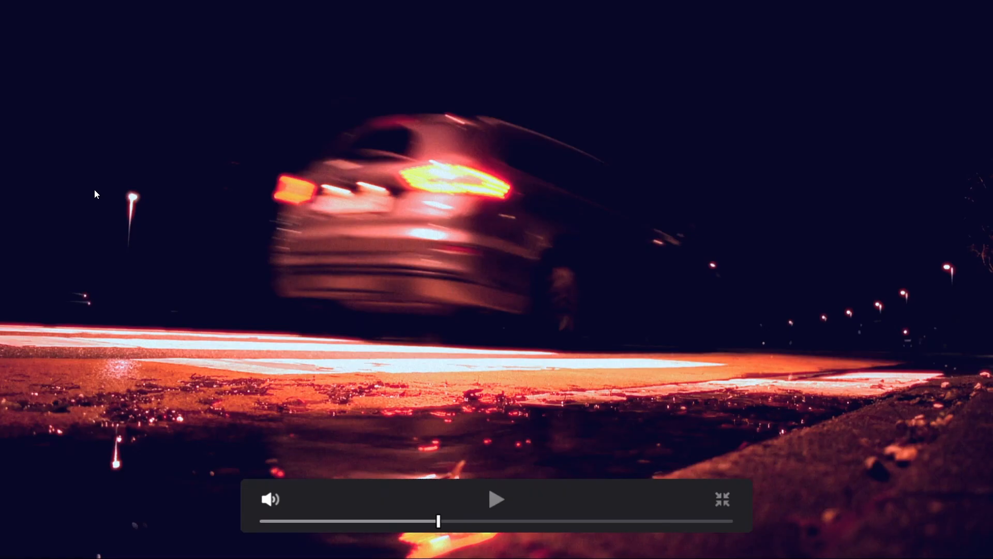
{"action": "key", "text": "space"}
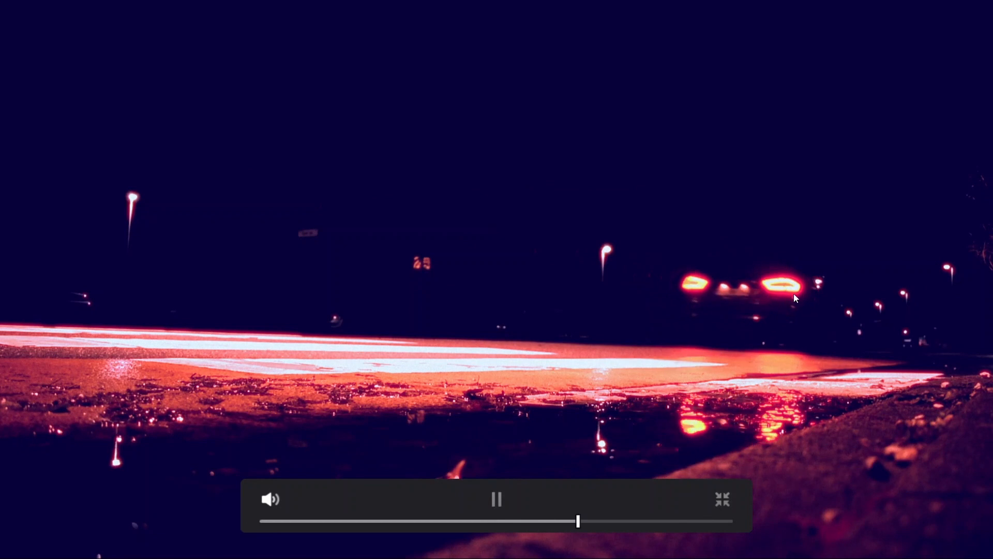
{"action": "key", "text": "space"}
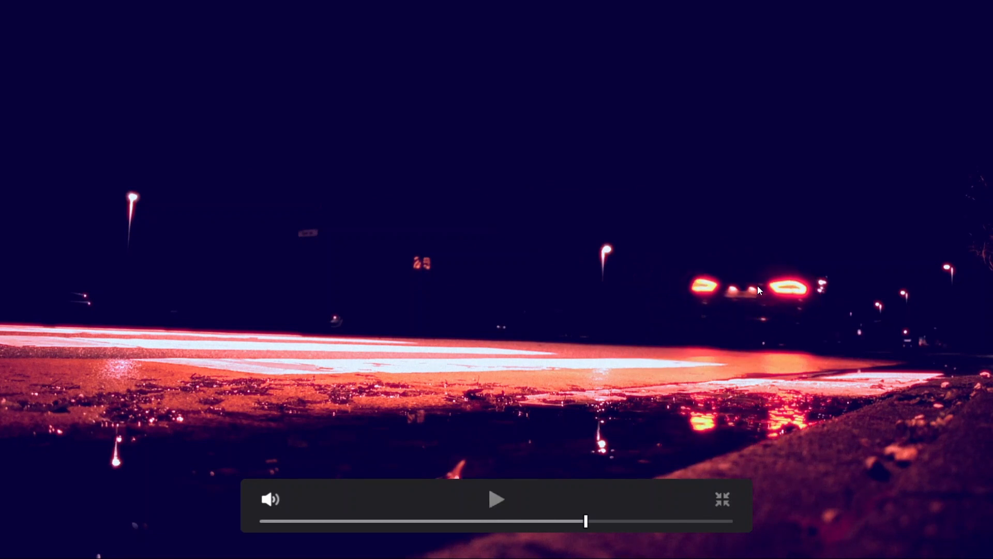
{"action": "key", "text": "Escape"}
Step: Zoom in on the distant taillights and compare them with Halation off and on, leaving it enabled
{"action": "scroll", "coordinate": [307, 151], "scroll_direction": "up", "scroll_amount": 5}
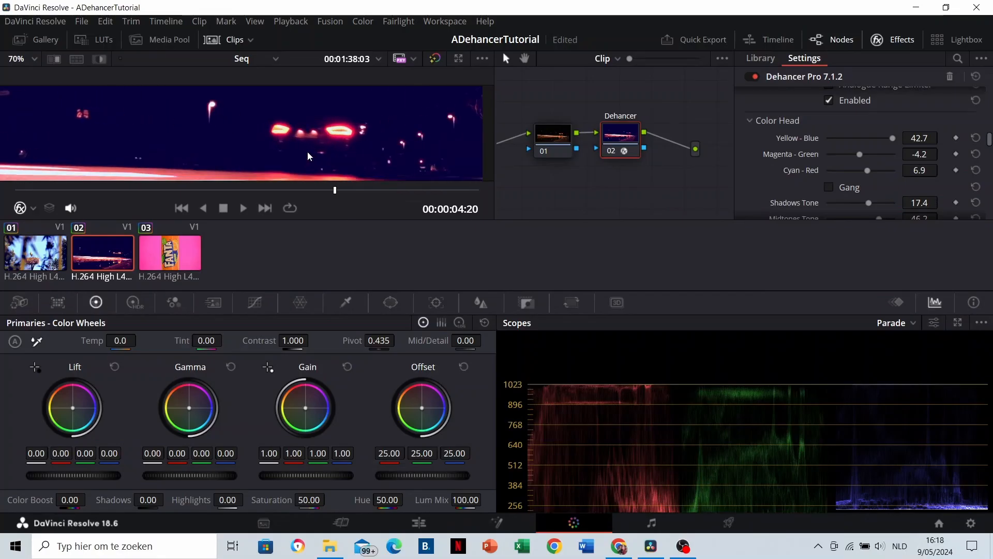
{"action": "scroll", "coordinate": [810, 161], "scroll_direction": "down", "scroll_amount": 10}
{"action": "scroll", "coordinate": [806, 162], "scroll_direction": "down", "scroll_amount": 10}
{"action": "scroll", "coordinate": [807, 162], "scroll_direction": "up", "scroll_amount": 15}
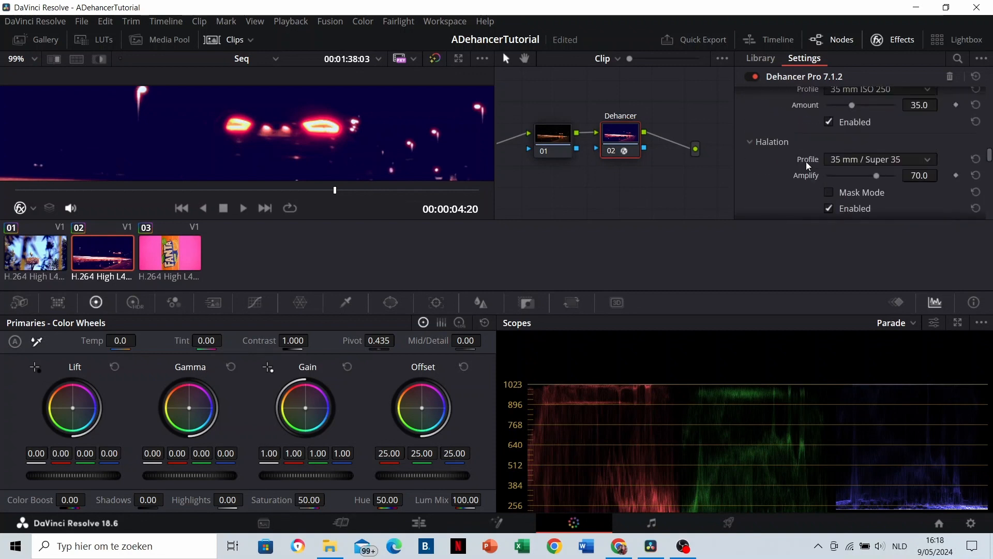
{"action": "left_click", "coordinate": [828, 210]}
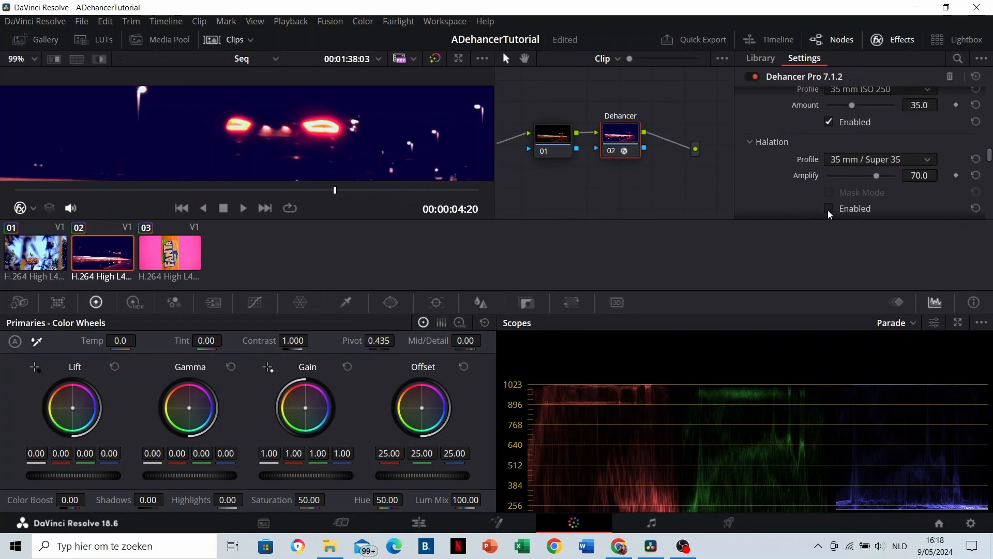
{"action": "left_click", "coordinate": [828, 210]}
{"action": "left_click", "coordinate": [828, 210]}
{"action": "left_click", "coordinate": [828, 210]}
{"action": "left_click", "coordinate": [828, 210]}
{"action": "scroll", "coordinate": [833, 183], "scroll_direction": "up", "scroll_amount": 1}
{"action": "scroll", "coordinate": [833, 178], "scroll_direction": "down", "scroll_amount": 1}
{"action": "left_click", "coordinate": [829, 208]}
Step: Compare the taillights close up with all grades bypassed and active, then return to the whole frame
{"action": "left_click", "coordinate": [436, 59]}
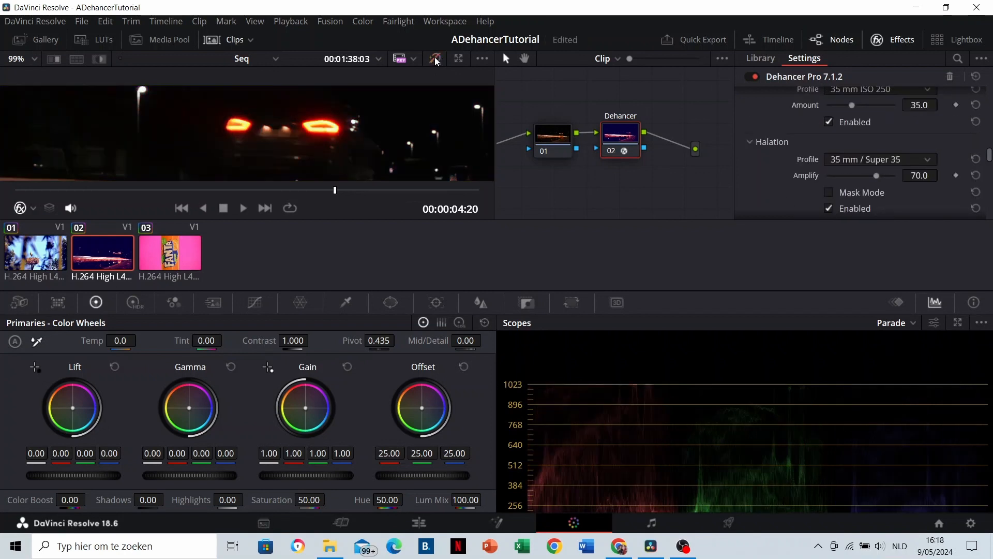
{"action": "scroll", "coordinate": [289, 136], "scroll_direction": "up", "scroll_amount": 3}
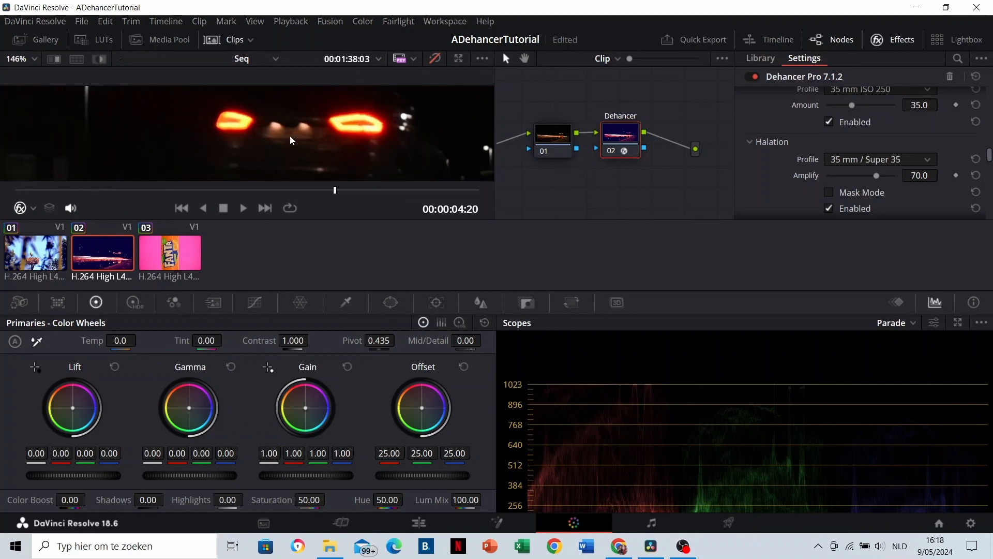
{"action": "left_click", "coordinate": [436, 59]}
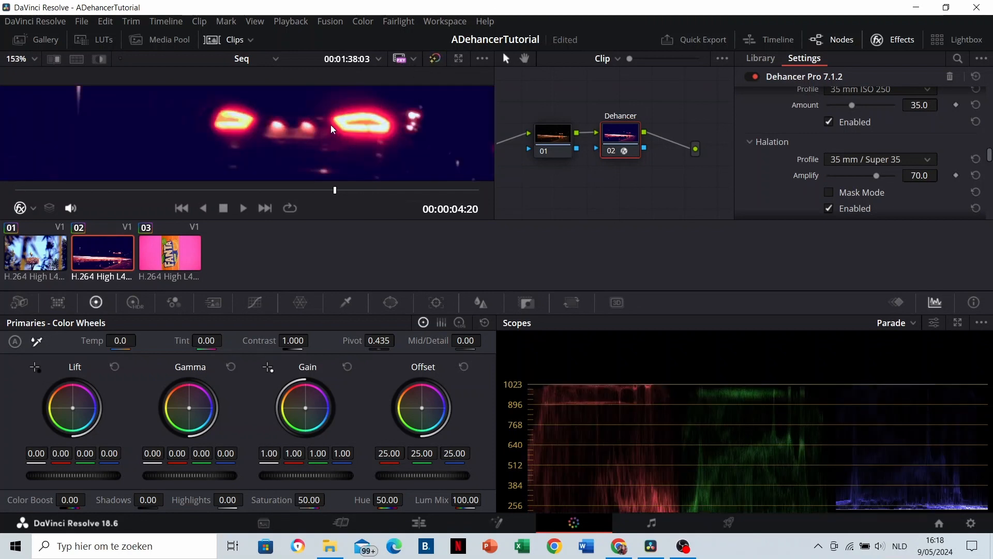
{"action": "scroll", "coordinate": [331, 125], "scroll_direction": "down", "scroll_amount": 5}
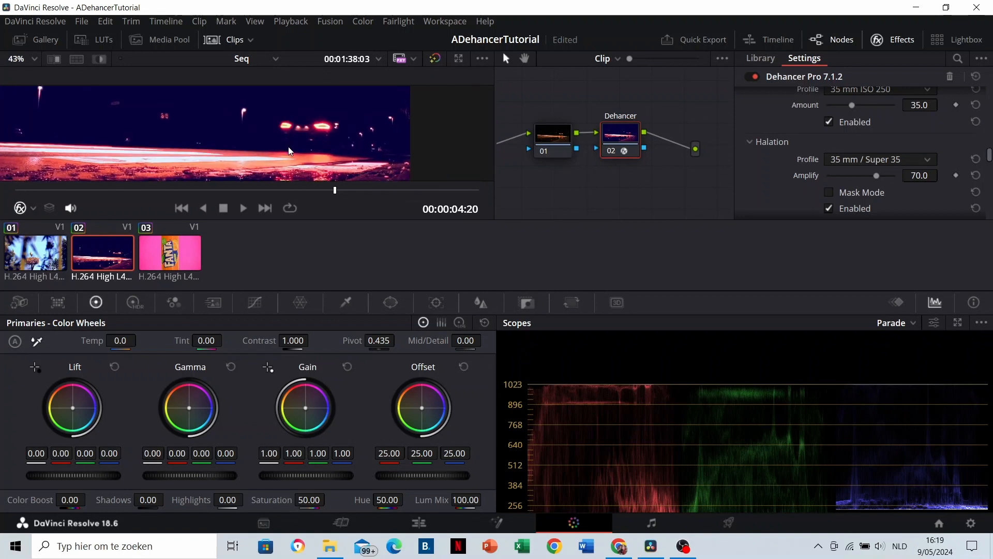
{"action": "scroll", "coordinate": [287, 147], "scroll_direction": "down", "scroll_amount": 2}
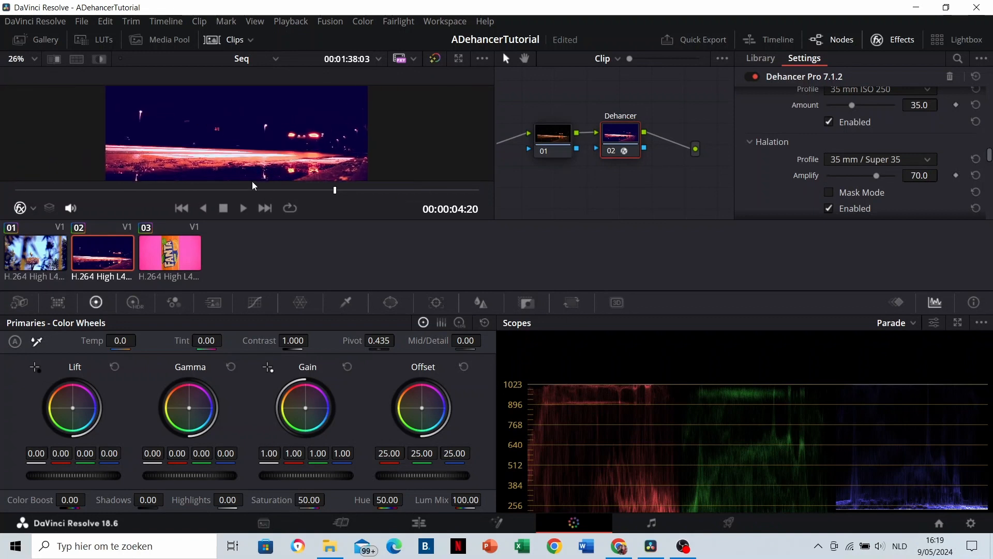
Step: Play the night clip from its start in full screen and stop at 00:01:37:15
{"action": "key", "text": "ctrl+f"}
{"action": "key", "text": "Home"}
{"action": "key", "text": "space"}
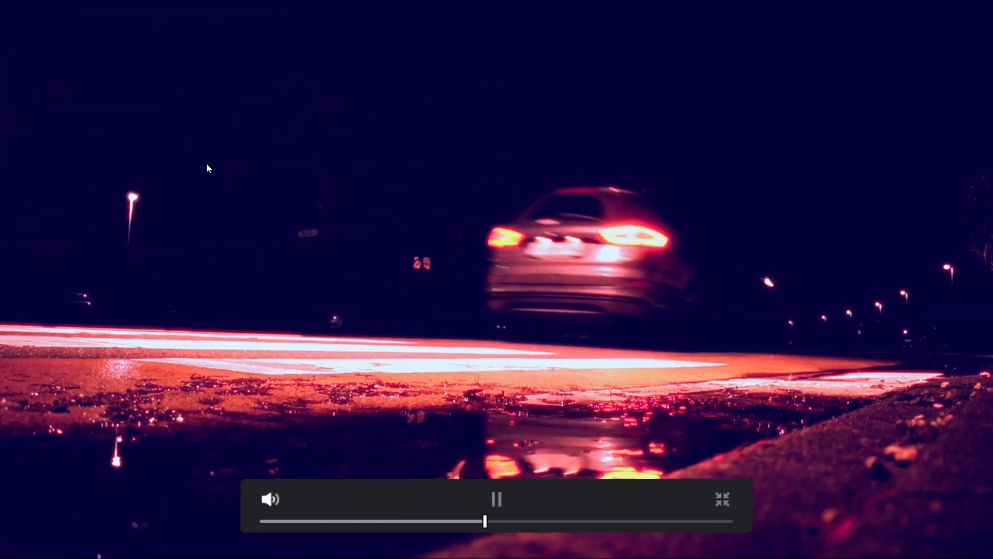
{"action": "key", "text": "ctrl+f"}
Step: Raise the Expand section's Black Point to deepen the night clip's blue shadows
{"action": "scroll", "coordinate": [821, 157], "scroll_direction": "down", "scroll_amount": 5}
{"action": "scroll", "coordinate": [821, 157], "scroll_direction": "up", "scroll_amount": 10}
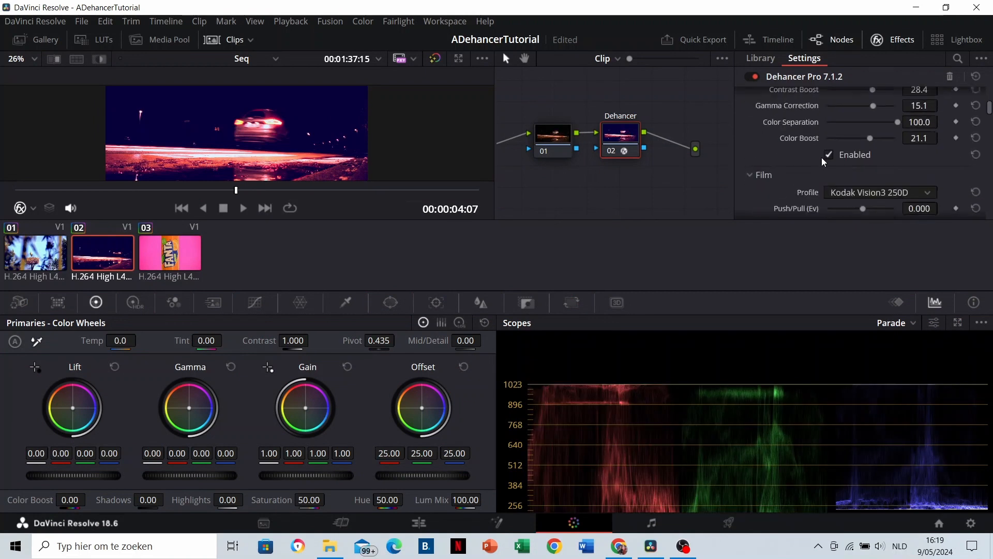
{"action": "scroll", "coordinate": [823, 157], "scroll_direction": "down", "scroll_amount": 3}
{"action": "scroll", "coordinate": [813, 145], "scroll_direction": "down", "scroll_amount": 5}
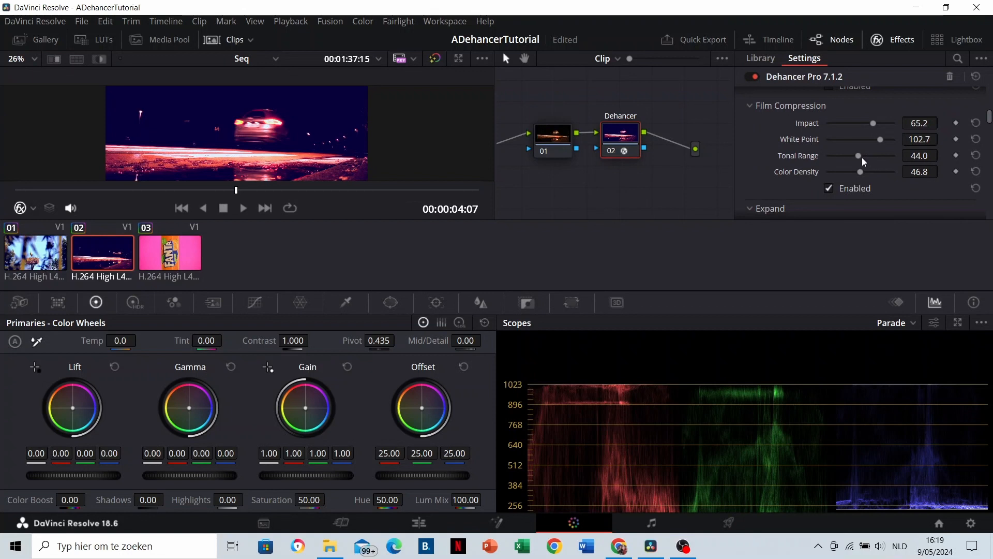
{"action": "scroll", "coordinate": [859, 156], "scroll_direction": "down", "scroll_amount": 3}
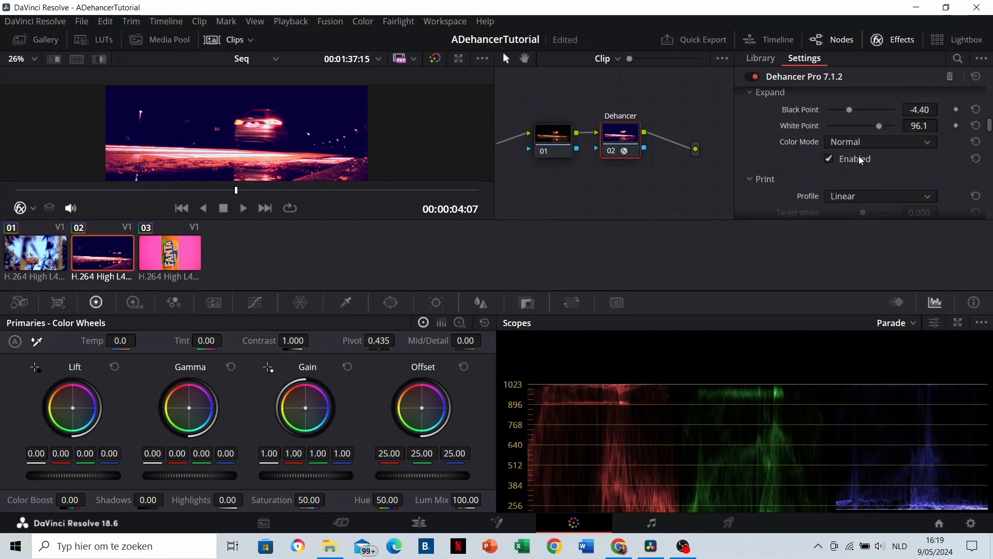
{"action": "left_click_drag", "start_coordinate": [848, 110], "coordinate": [868, 111]}
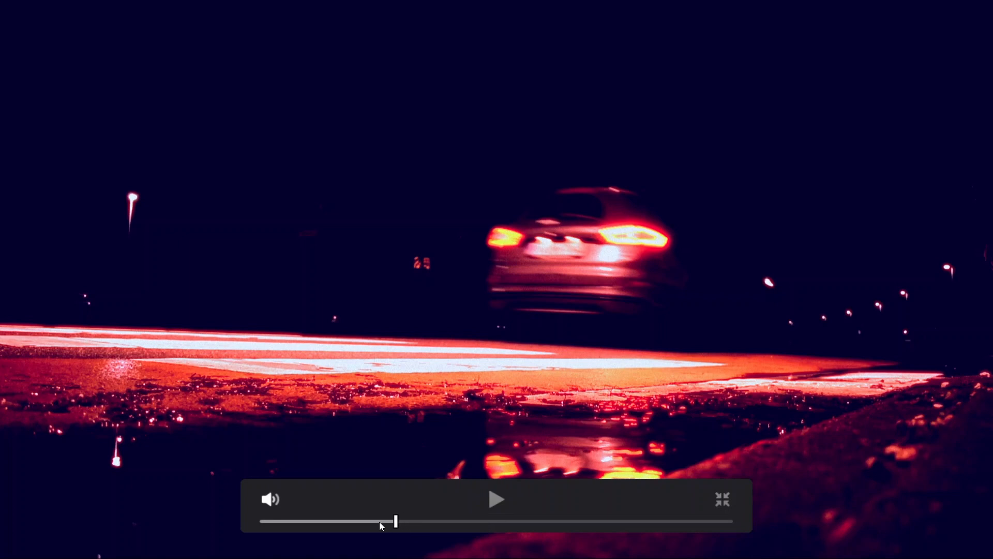
Step: Play the night clip in full screen and fine-tune its Expand Black Point slightly downward
{"action": "key", "text": "space"}
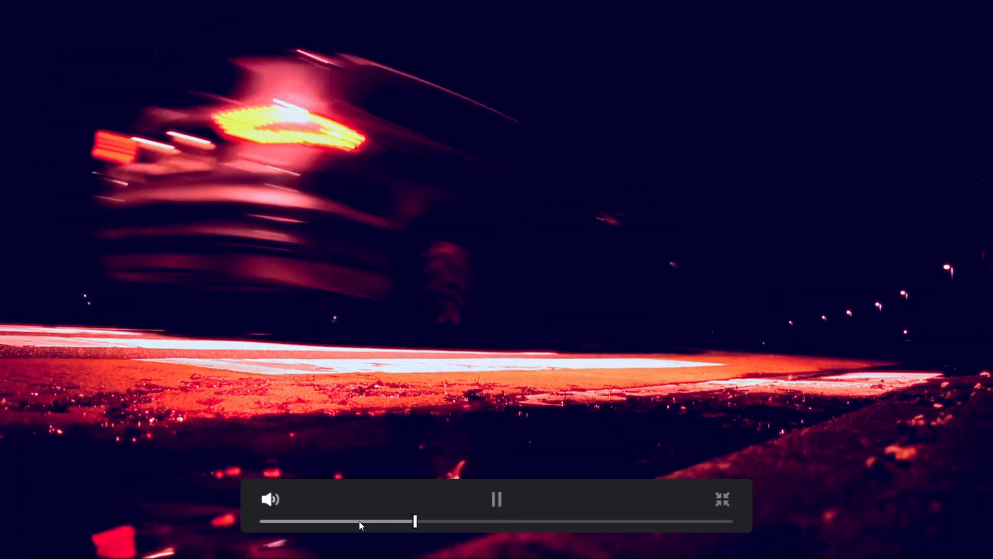
{"action": "key", "text": "space"}
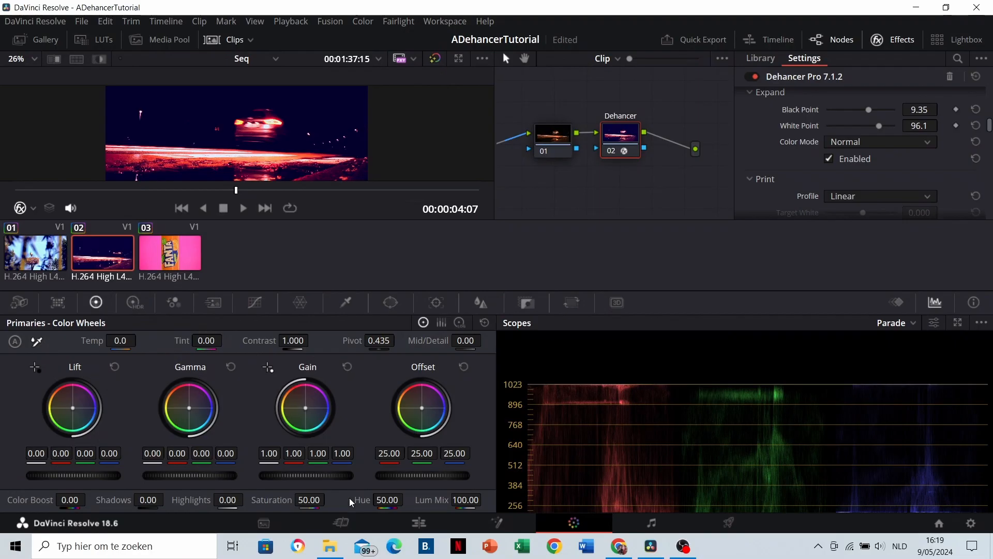
{"action": "left_click_drag", "start_coordinate": [867, 110], "coordinate": [862, 110]}
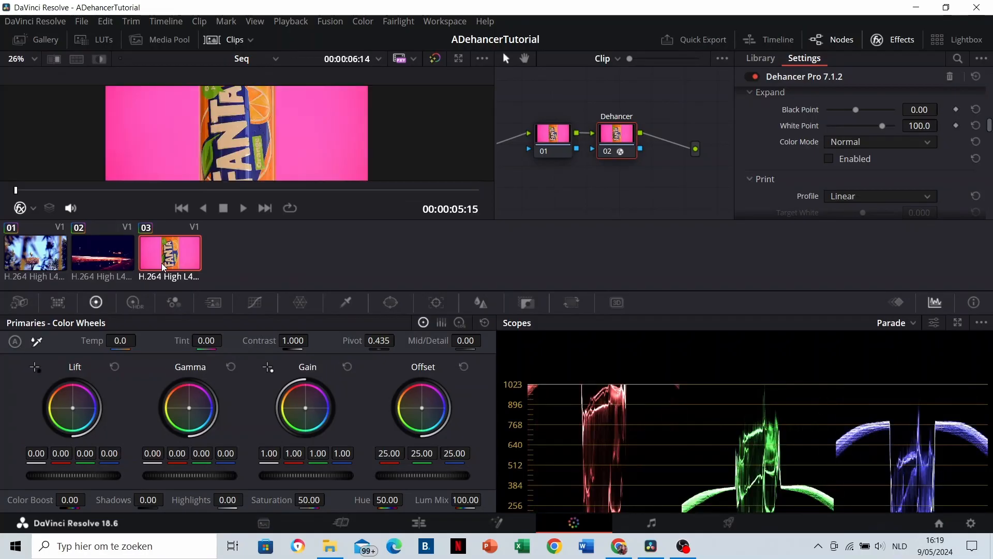
Step: Fit the third clip, the Fanta can, in the viewer and play it in full screen
{"action": "scroll", "coordinate": [228, 148], "scroll_direction": "down", "scroll_amount": 4}
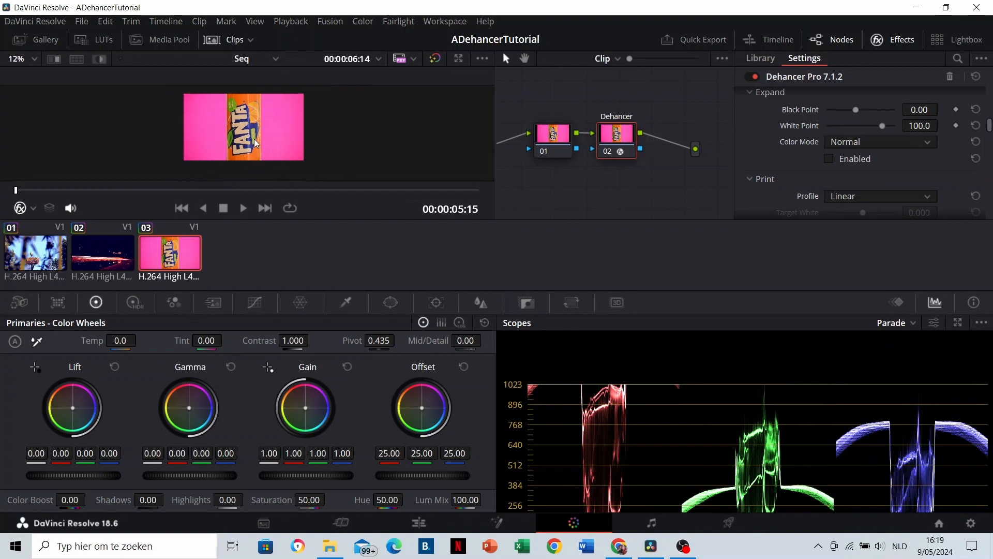
{"action": "scroll", "coordinate": [255, 143], "scroll_direction": "up", "scroll_amount": 3}
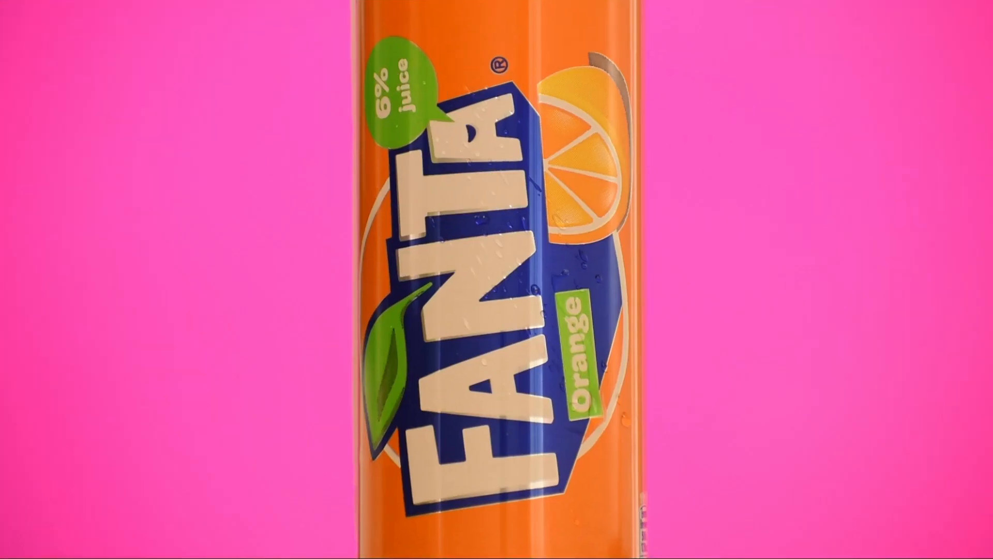
{"action": "mouse_move", "coordinate": [209, 231]}
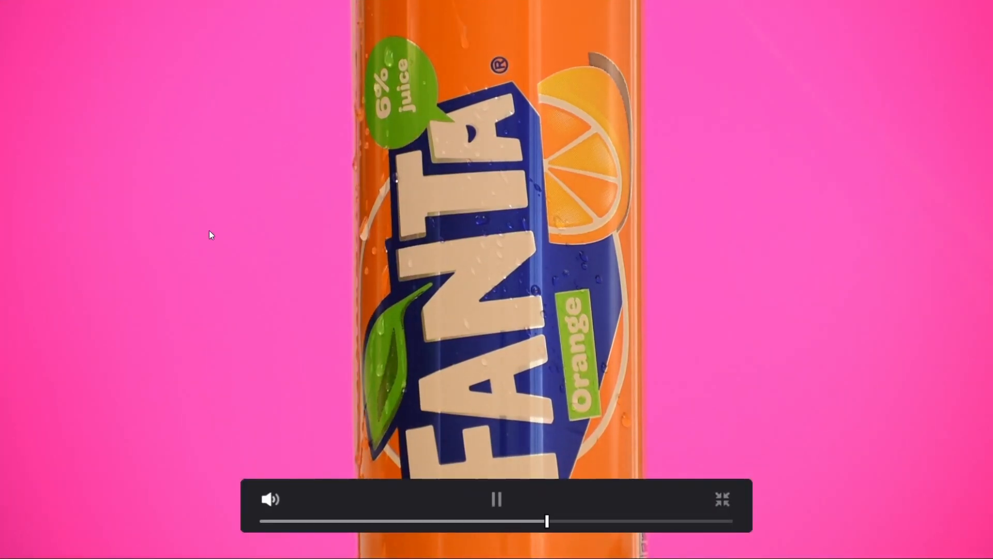
{"action": "key", "text": "space"}
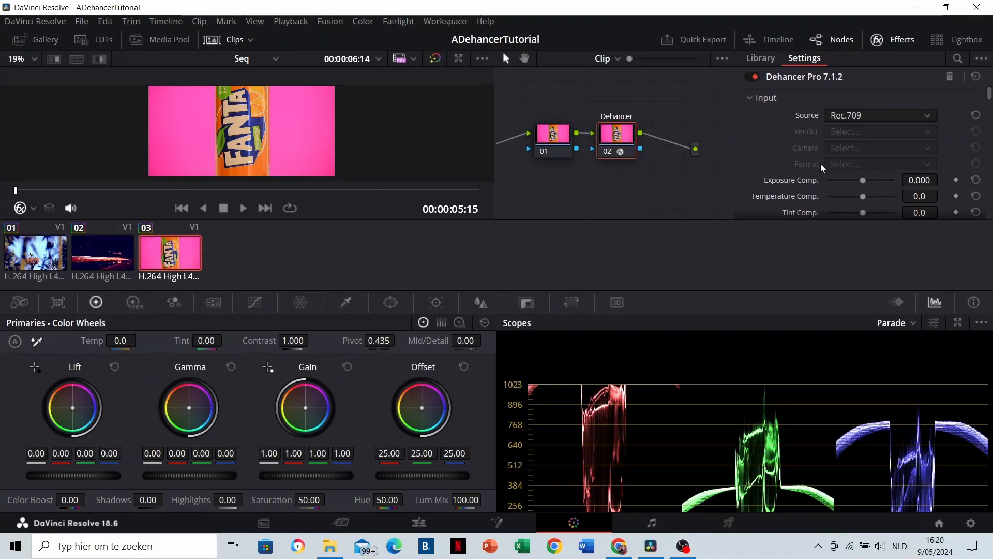
Step: Enable Film Developer on the Fanta clip, adjust its Contrast Boost and raise its Color Boost
{"action": "scroll", "coordinate": [820, 164], "scroll_direction": "down", "scroll_amount": 2}
{"action": "scroll", "coordinate": [820, 163], "scroll_direction": "down", "scroll_amount": 2}
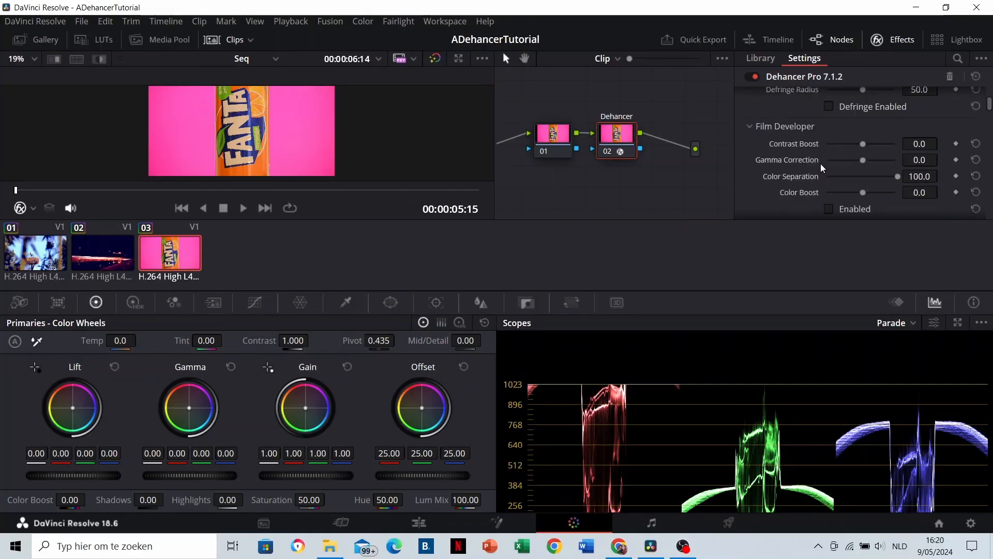
{"action": "left_click", "coordinate": [830, 209]}
{"action": "left_click_drag", "start_coordinate": [863, 144], "coordinate": [874, 194]}
Step: Try the Kodak Vision3 250D film profile on the Fanta clip and switch it back off
{"action": "scroll", "coordinate": [803, 164], "scroll_direction": "down", "scroll_amount": 5}
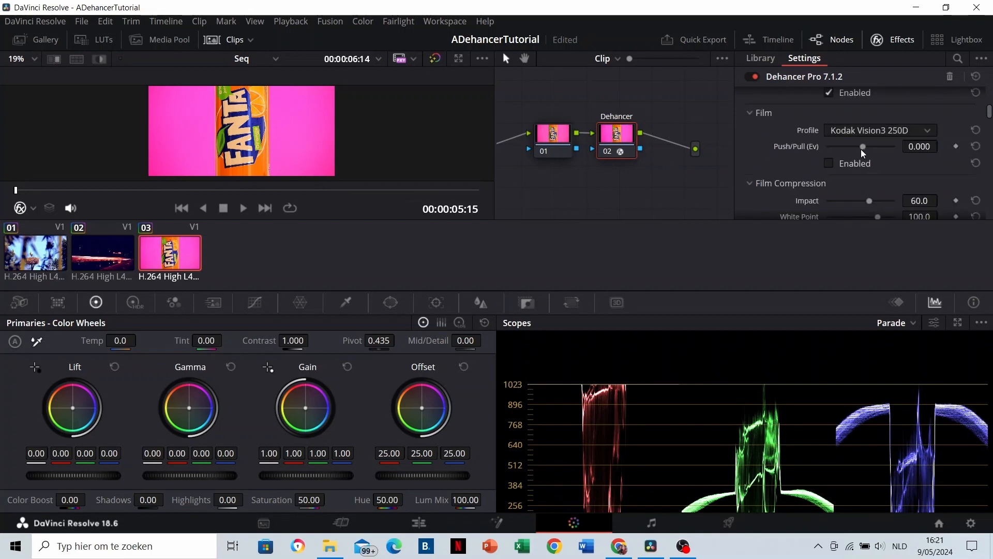
{"action": "left_click", "coordinate": [829, 163]}
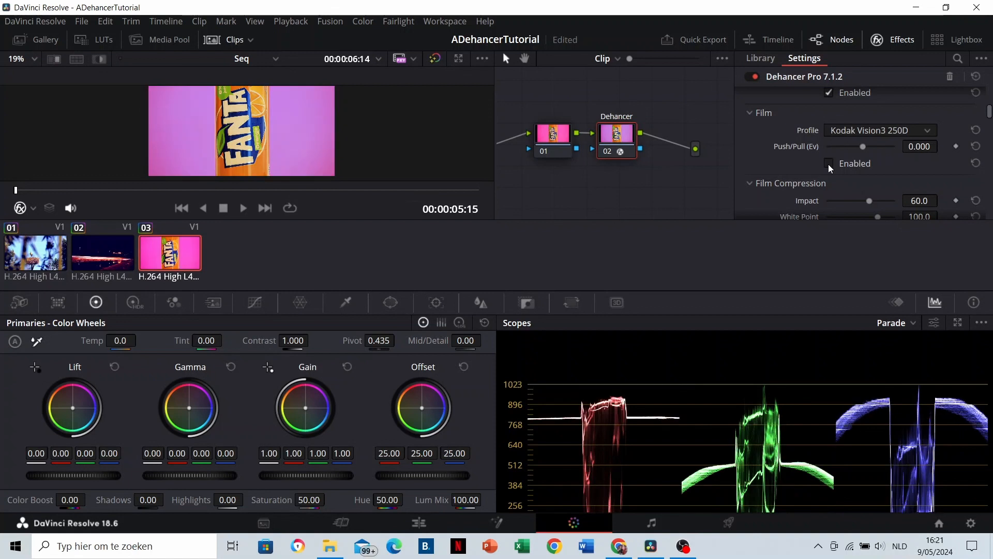
{"action": "scroll", "coordinate": [828, 163], "scroll_direction": "down", "scroll_amount": 2}
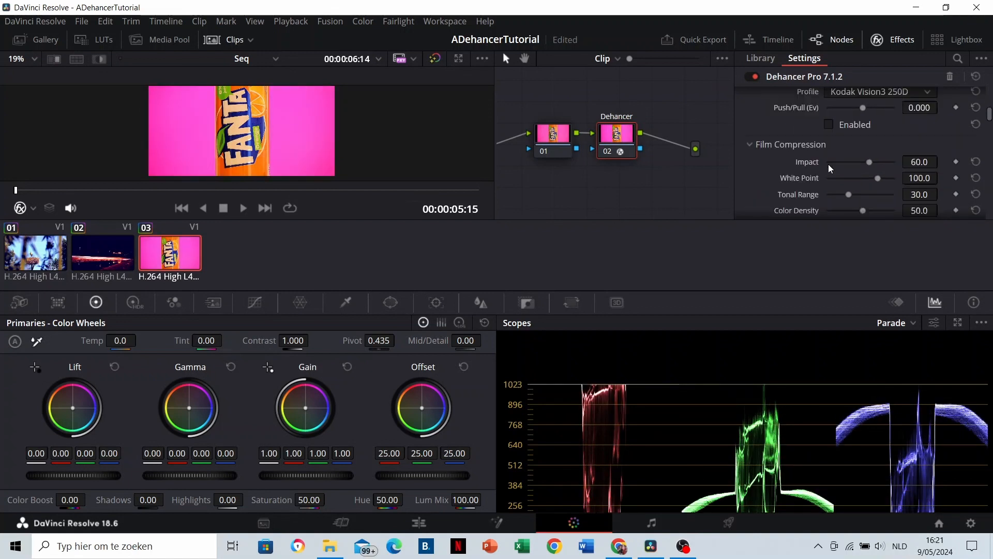
{"action": "scroll", "coordinate": [827, 164], "scroll_direction": "up", "scroll_amount": 2}
Step: Enable Film Compression with Impact 60.5, White Point 111.0, Tonal Range 11.9 and Color Density 61.5, and compare against the bypassed grade
{"action": "scroll", "coordinate": [827, 164], "scroll_direction": "down", "scroll_amount": 6}
{"action": "left_click", "coordinate": [830, 150]}
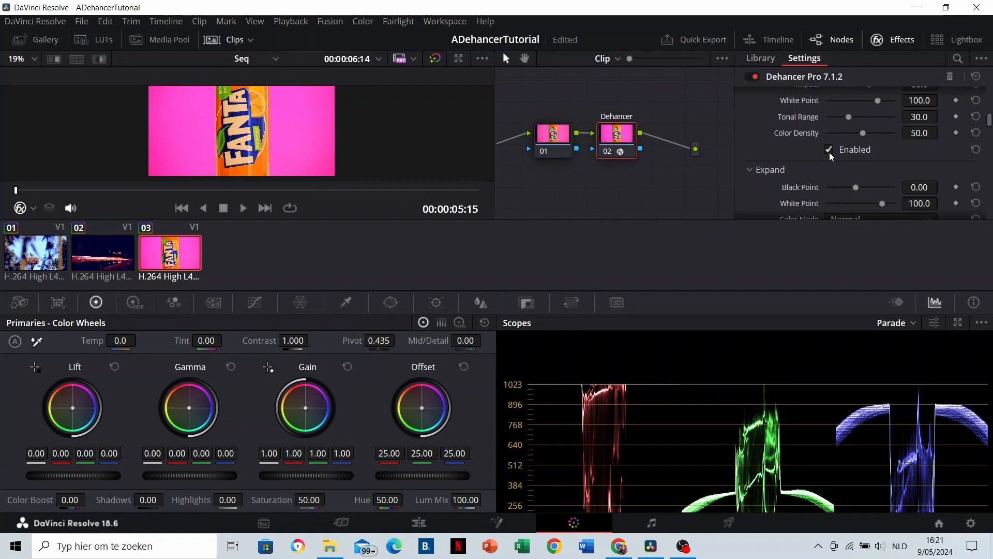
{"action": "scroll", "coordinate": [830, 152], "scroll_direction": "up", "scroll_amount": 2}
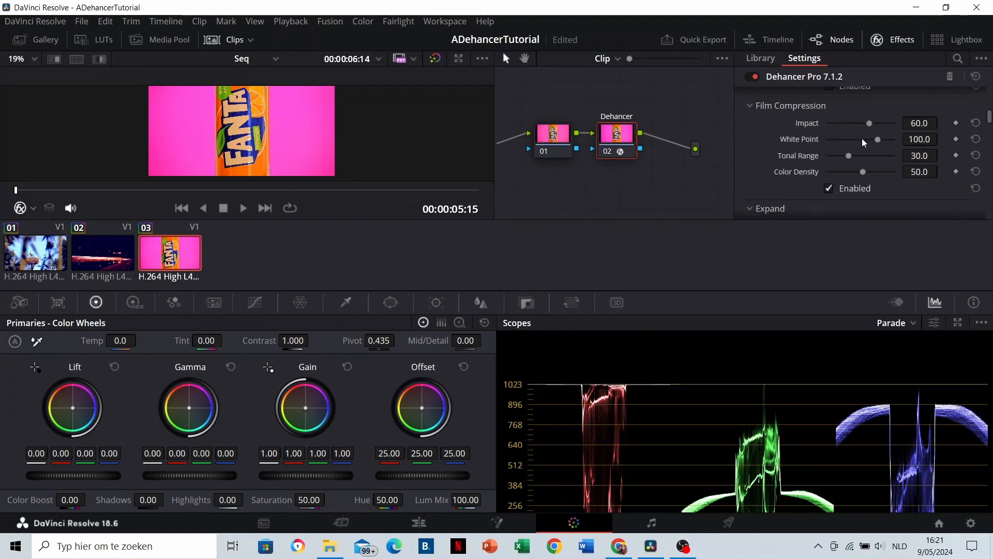
{"action": "left_click", "coordinate": [889, 140]}
{"action": "mouse_move", "coordinate": [868, 124]}
{"action": "left_mouse_down"}
{"action": "mouse_move", "coordinate": [856, 123]}
{"action": "mouse_move", "coordinate": [871, 123]}
{"action": "left_mouse_up"}
{"action": "left_click_drag", "start_coordinate": [847, 159], "coordinate": [872, 173]}
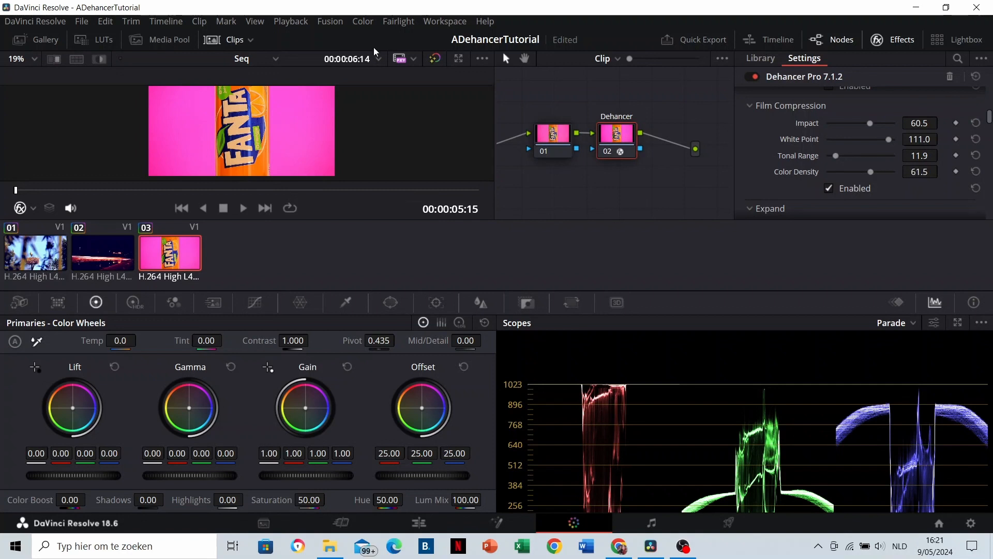
{"action": "left_click", "coordinate": [436, 60]}
Step: Enable Expand on the Fanta clip with Black Point 4.30 and White Point about 90.3
{"action": "scroll", "coordinate": [817, 144], "scroll_direction": "down", "scroll_amount": 4}
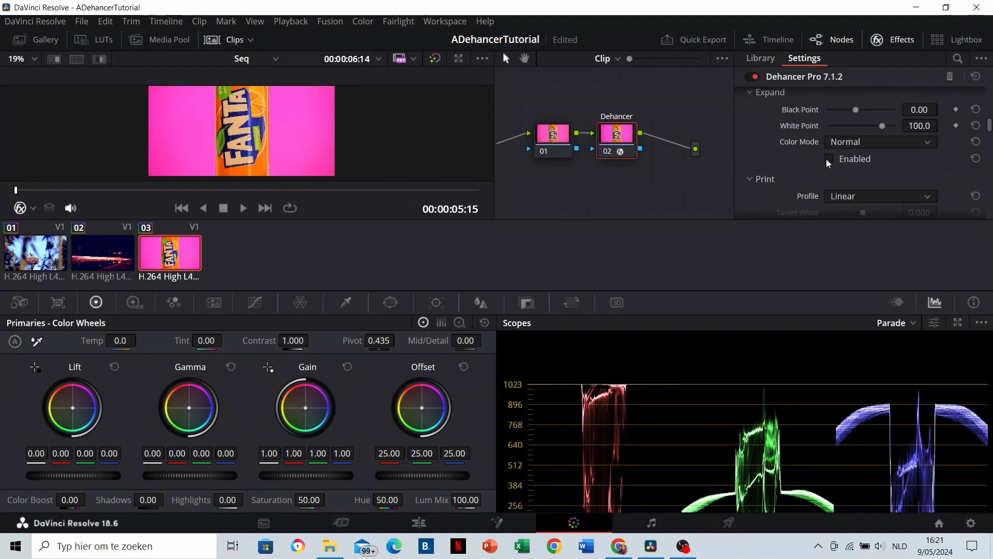
{"action": "left_click_drag", "start_coordinate": [854, 110], "coordinate": [874, 127]}
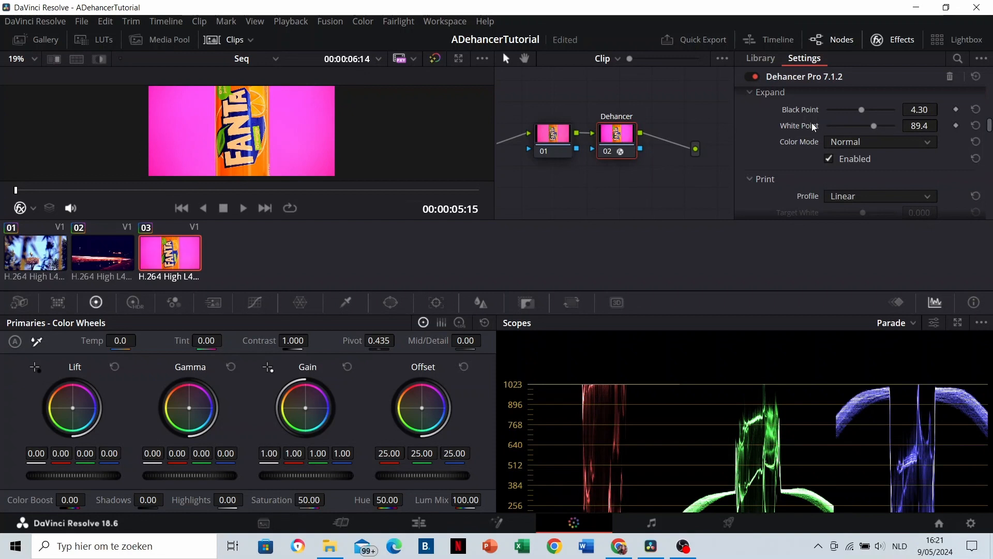
{"action": "left_click_drag", "start_coordinate": [874, 127], "coordinate": [873, 127]}
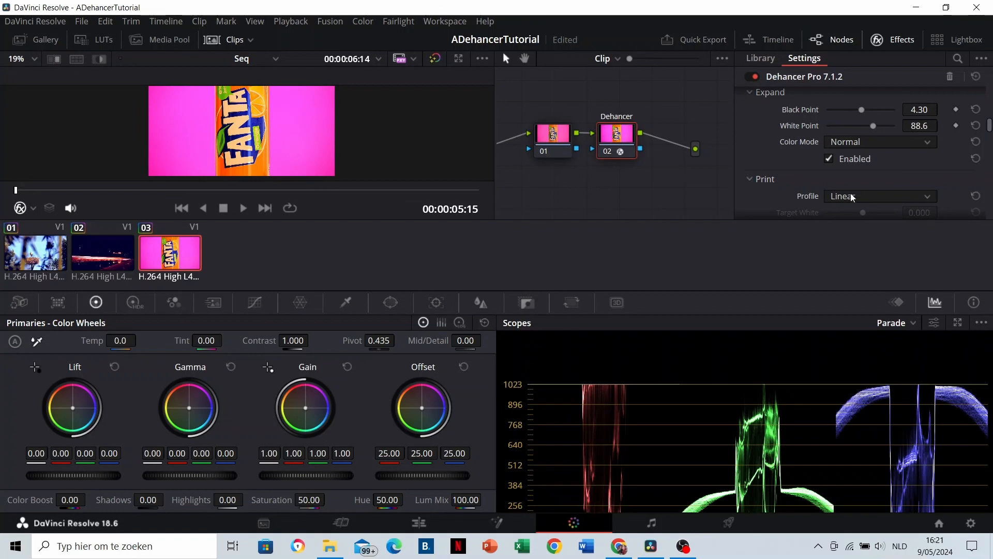
{"action": "left_click_drag", "start_coordinate": [873, 125], "coordinate": [873, 125]}
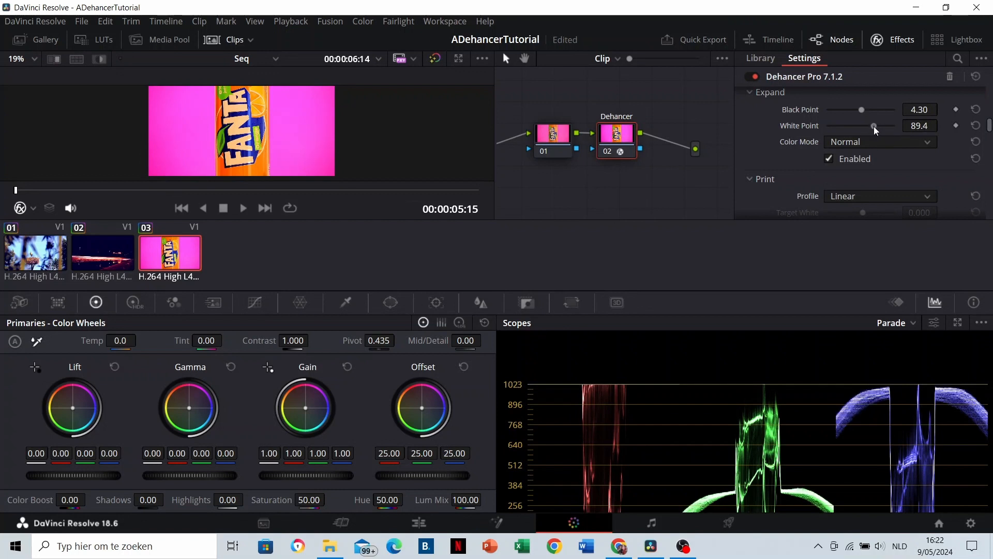
{"action": "left_click_drag", "start_coordinate": [874, 127], "coordinate": [874, 126]}
Step: Set the Print section's Exposure to 0.414, Tonal Contrast to 10.6 and Color Density to -6.4
{"action": "scroll", "coordinate": [771, 140], "scroll_direction": "down", "scroll_amount": 2}
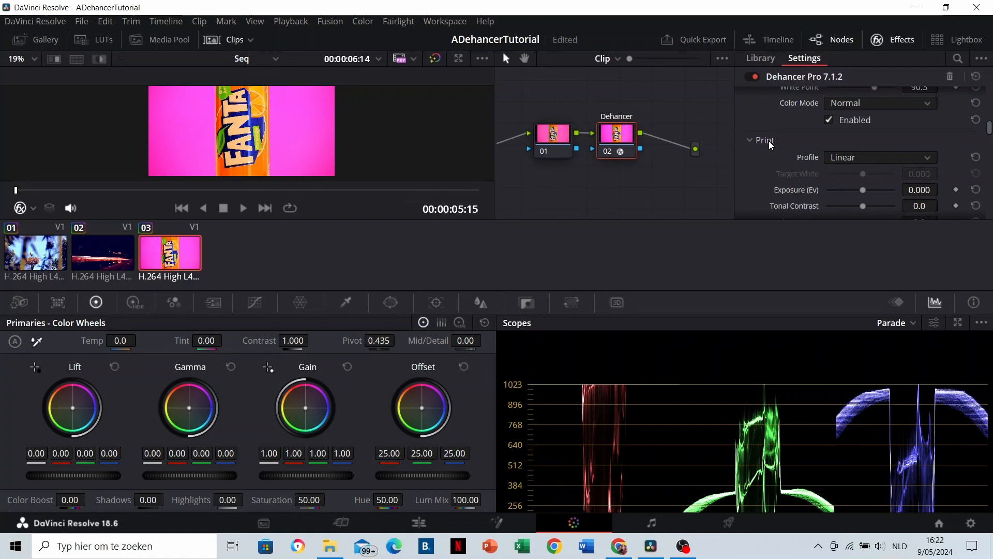
{"action": "scroll", "coordinate": [815, 166], "scroll_direction": "down", "scroll_amount": 1}
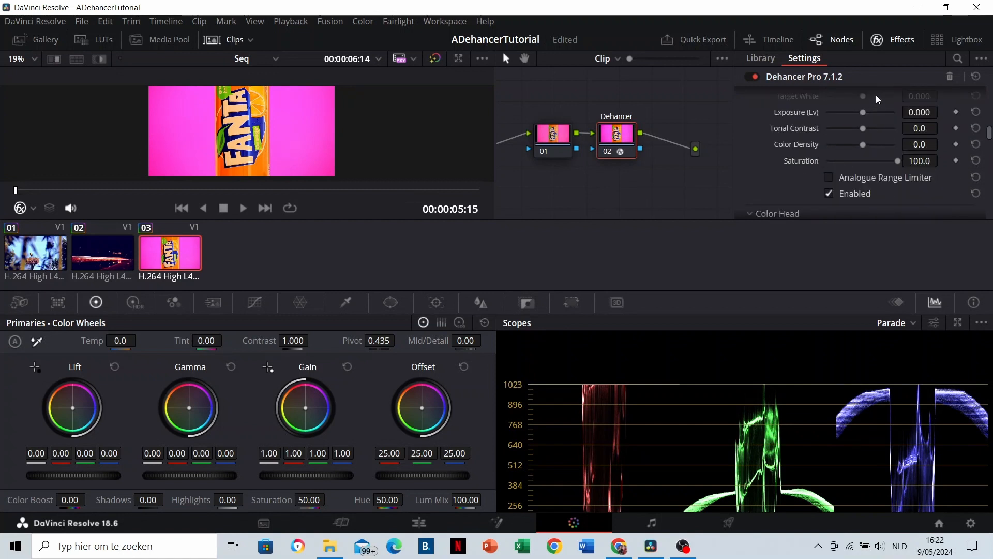
{"action": "mouse_move", "coordinate": [865, 113]}
{"action": "left_mouse_down"}
{"action": "mouse_move", "coordinate": [877, 112]}
{"action": "mouse_move", "coordinate": [868, 112]}
{"action": "mouse_move", "coordinate": [871, 130]}
{"action": "left_mouse_up"}
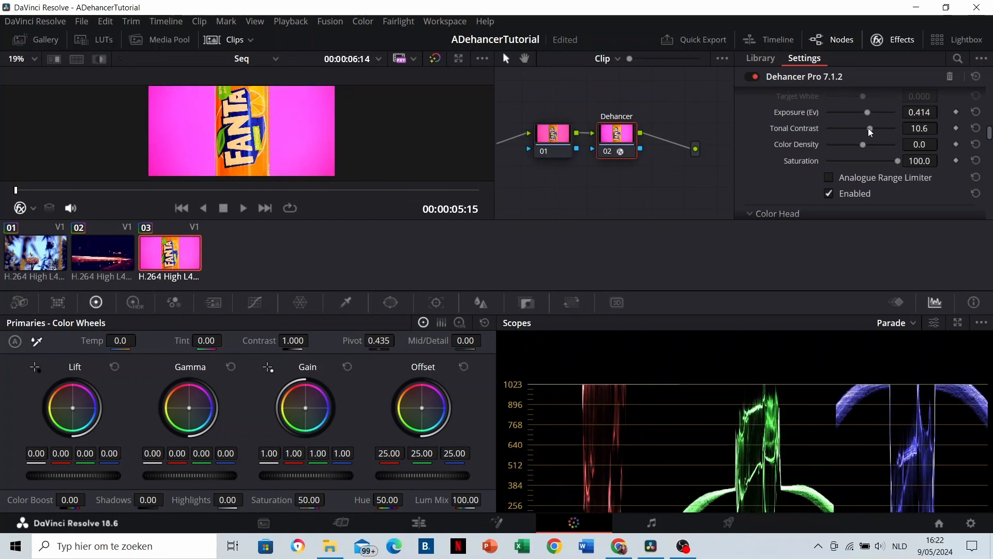
{"action": "left_click_drag", "start_coordinate": [871, 144], "coordinate": [860, 144]}
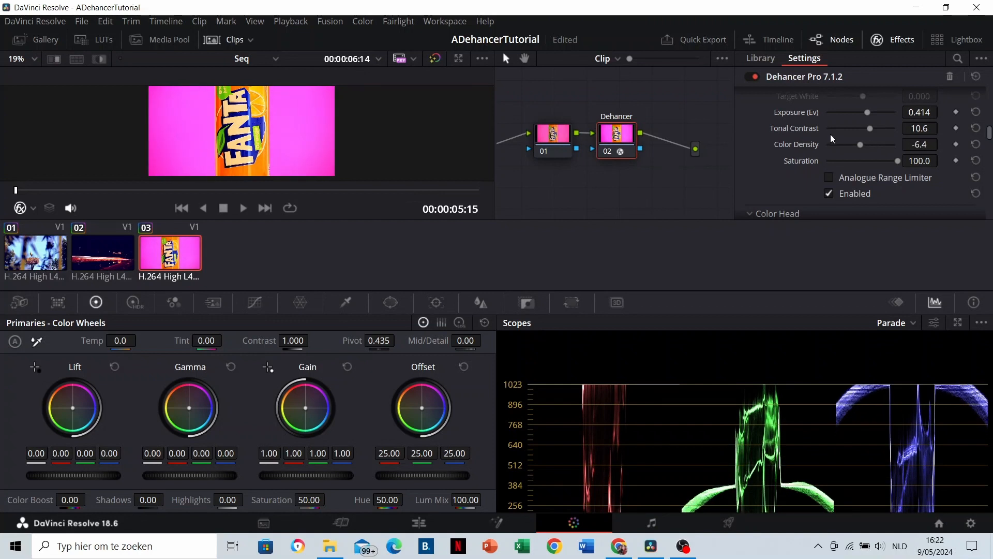
Step: Enable the Color Head on the Fanta clip and set Yellow - Blue to -1.4
{"action": "scroll", "coordinate": [831, 135], "scroll_direction": "down", "scroll_amount": 2}
{"action": "scroll", "coordinate": [831, 137], "scroll_direction": "down", "scroll_amount": 2}
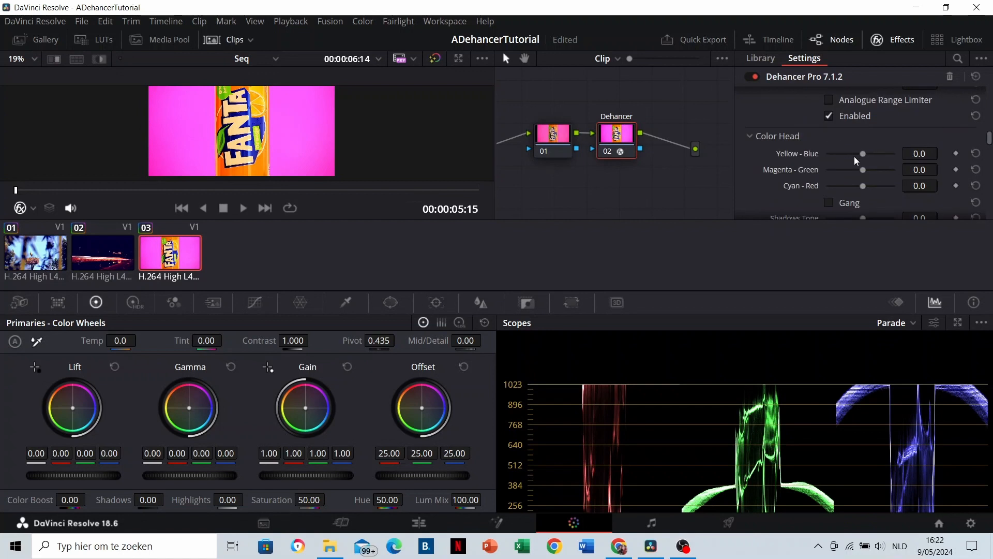
{"action": "scroll", "coordinate": [859, 157], "scroll_direction": "down", "scroll_amount": 8}
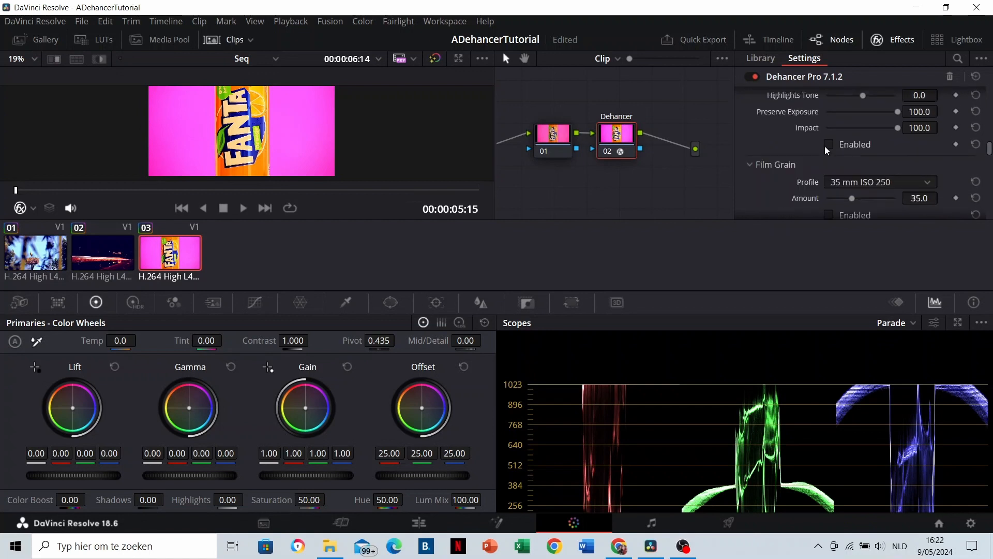
{"action": "scroll", "coordinate": [829, 146], "scroll_direction": "up", "scroll_amount": 6}
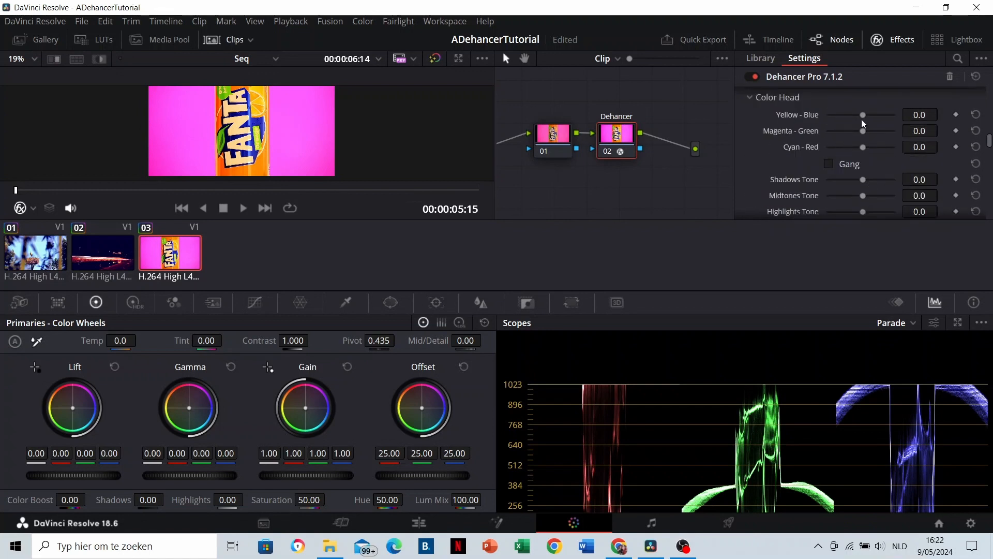
{"action": "left_click_drag", "start_coordinate": [863, 114], "coordinate": [862, 116]}
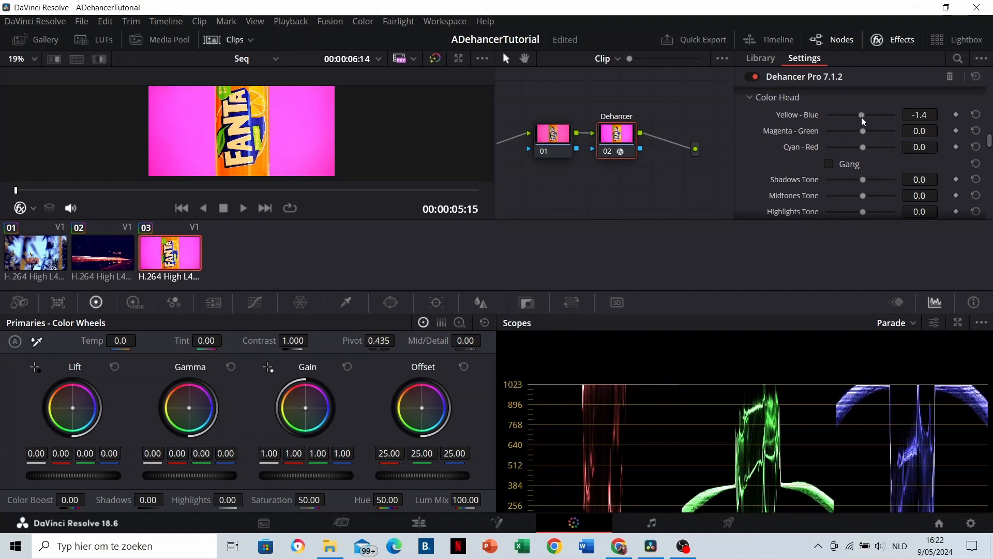
{"action": "scroll", "coordinate": [833, 132], "scroll_direction": "down", "scroll_amount": 6}
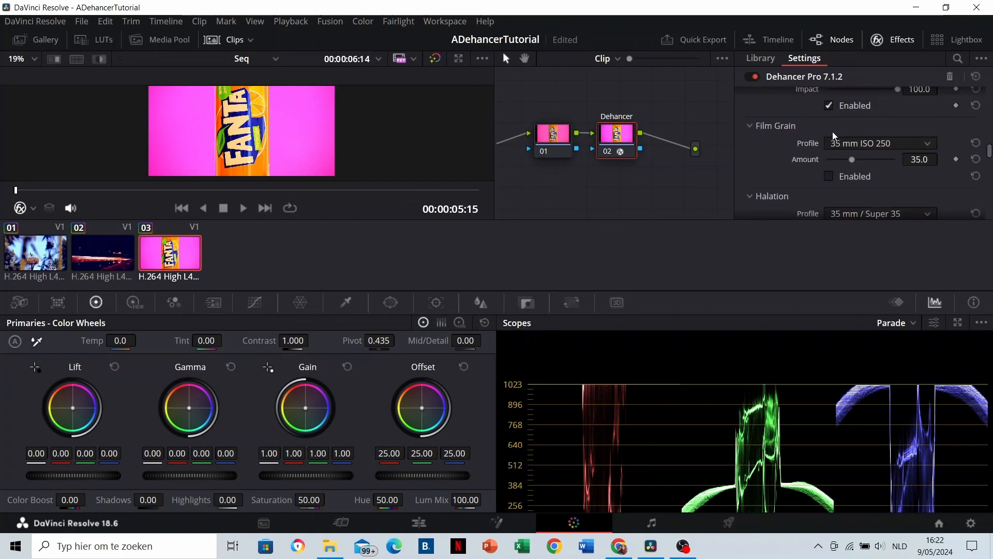
Step: Zoom in on the Fanta can and compare it with all grades bypassed and active
{"action": "scroll", "coordinate": [833, 131], "scroll_direction": "down", "scroll_amount": 1}
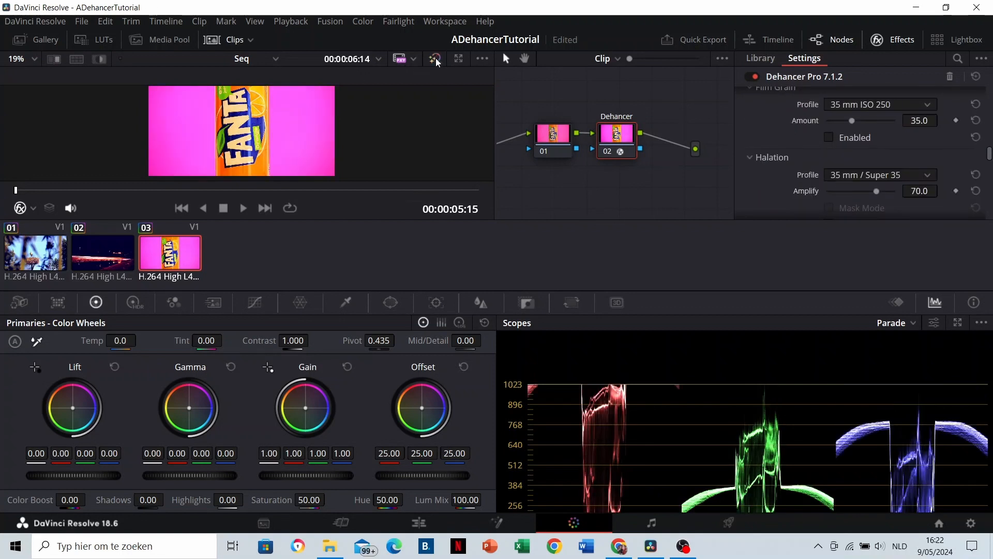
{"action": "scroll", "coordinate": [282, 135], "scroll_direction": "up", "scroll_amount": 2}
{"action": "scroll", "coordinate": [218, 120], "scroll_direction": "up", "scroll_amount": 2}
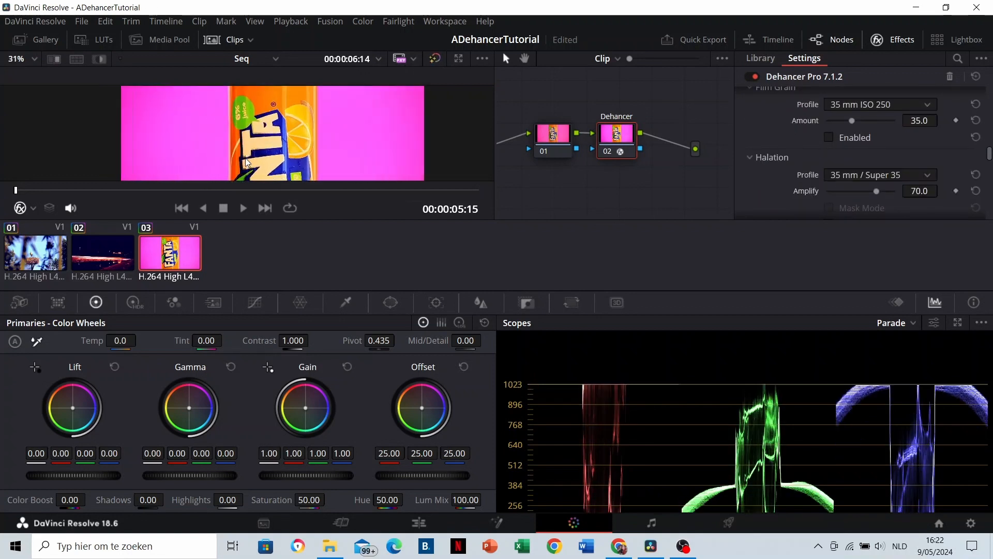
{"action": "left_click", "coordinate": [436, 60]}
{"action": "left_click", "coordinate": [436, 60]}
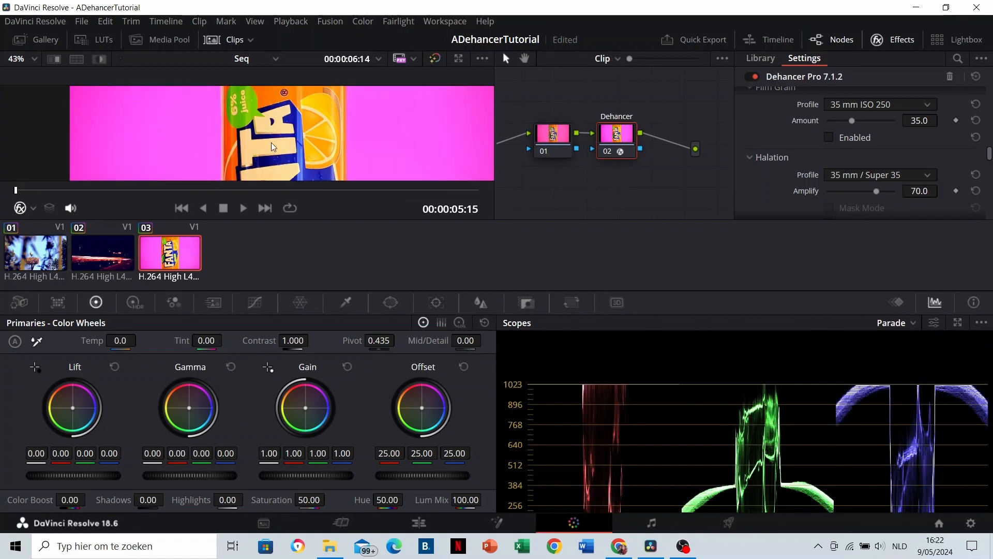
Step: Try 35 mm ISO 250 Film Grain on the Fanta can at 50% zoom and switch it back off
{"action": "scroll", "coordinate": [272, 117], "scroll_direction": "down", "scroll_amount": 4}
{"action": "scroll", "coordinate": [273, 117], "scroll_direction": "up", "scroll_amount": 2}
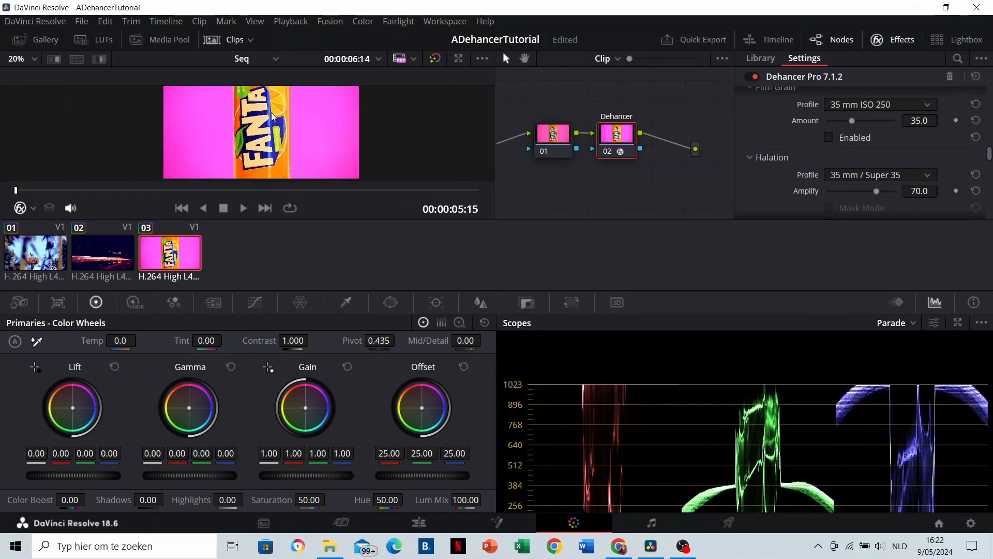
{"action": "scroll", "coordinate": [234, 141], "scroll_direction": "up", "scroll_amount": 4}
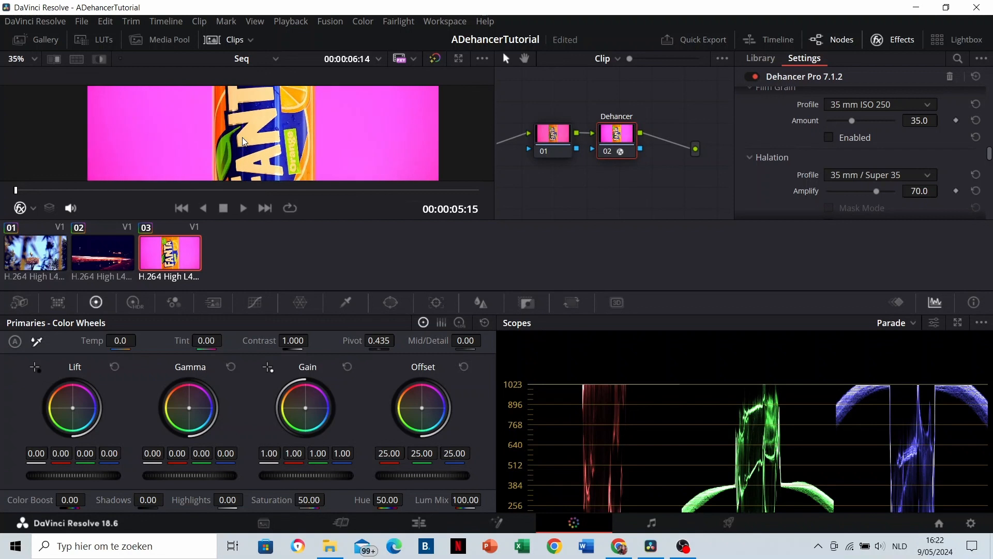
{"action": "scroll", "coordinate": [788, 138], "scroll_direction": "up", "scroll_amount": 1}
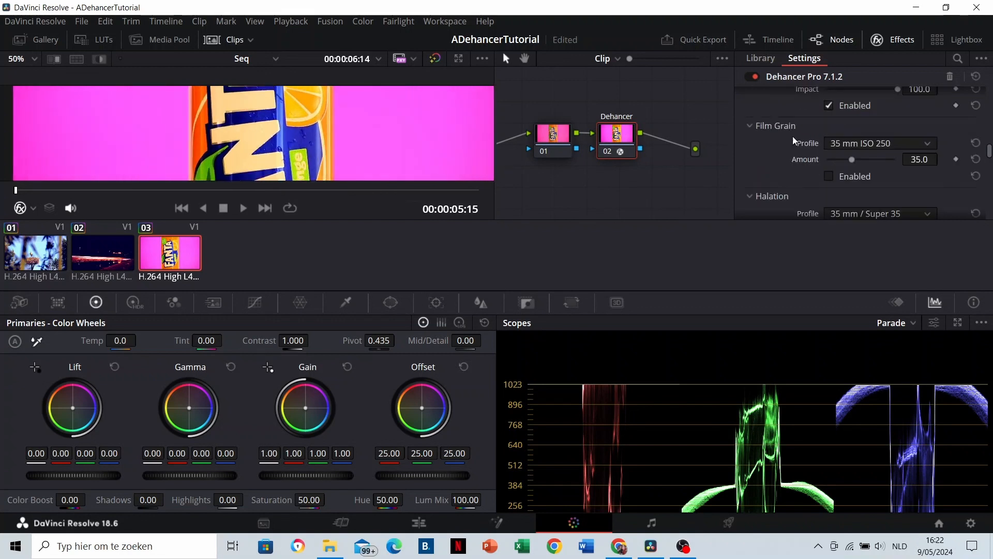
{"action": "scroll", "coordinate": [797, 153], "scroll_direction": "up", "scroll_amount": 1}
{"action": "scroll", "coordinate": [807, 160], "scroll_direction": "down", "scroll_amount": 1}
{"action": "left_click", "coordinate": [829, 177]}
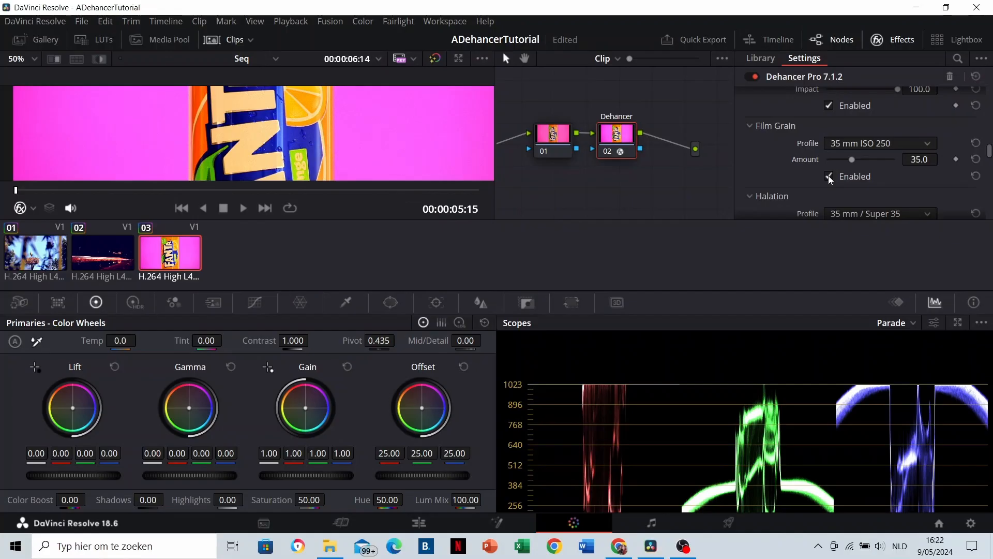
{"action": "left_click", "coordinate": [829, 177]}
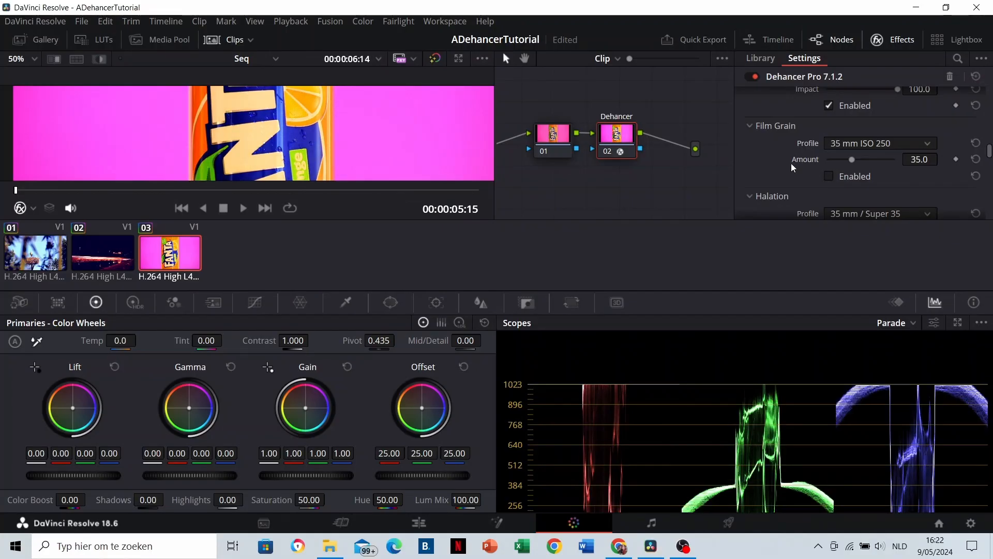
Step: Try Halation with the 35 mm / Super 35 profile on the zoomed-in Fanta can and switch it back off
{"action": "scroll", "coordinate": [789, 156], "scroll_direction": "down", "scroll_amount": 3}
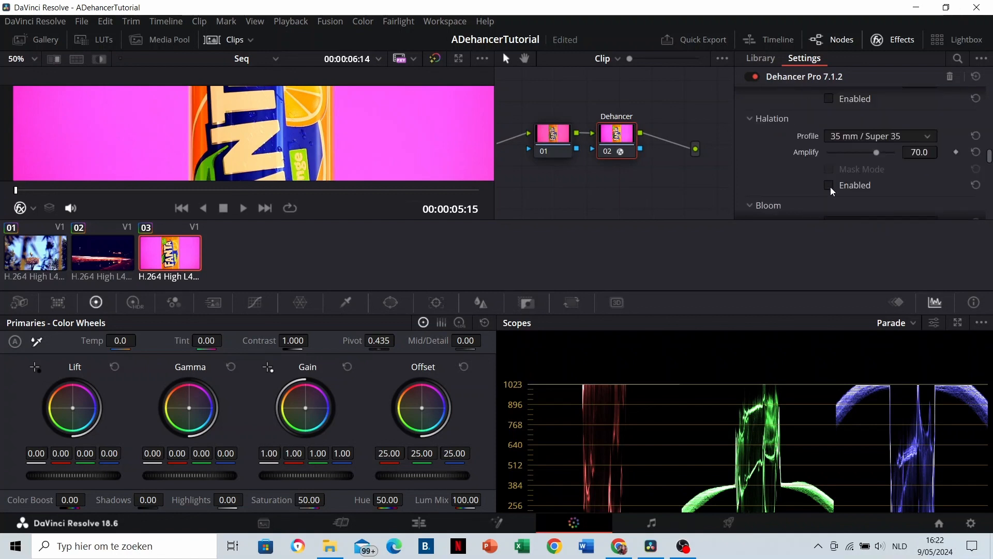
{"action": "left_click", "coordinate": [829, 186]}
{"action": "scroll", "coordinate": [296, 119], "scroll_direction": "up", "scroll_amount": 5}
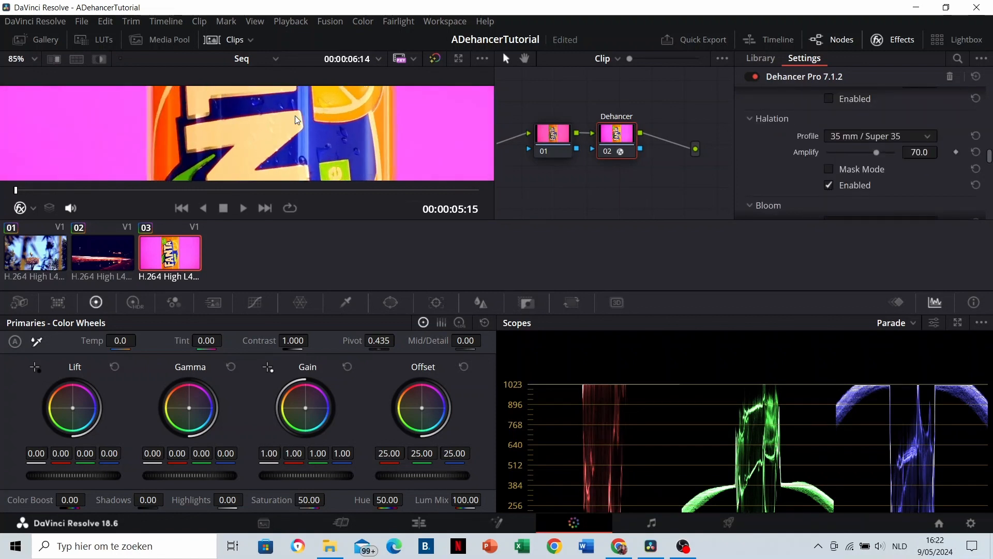
{"action": "left_click_drag", "start_coordinate": [388, 142], "coordinate": [331, 152]}
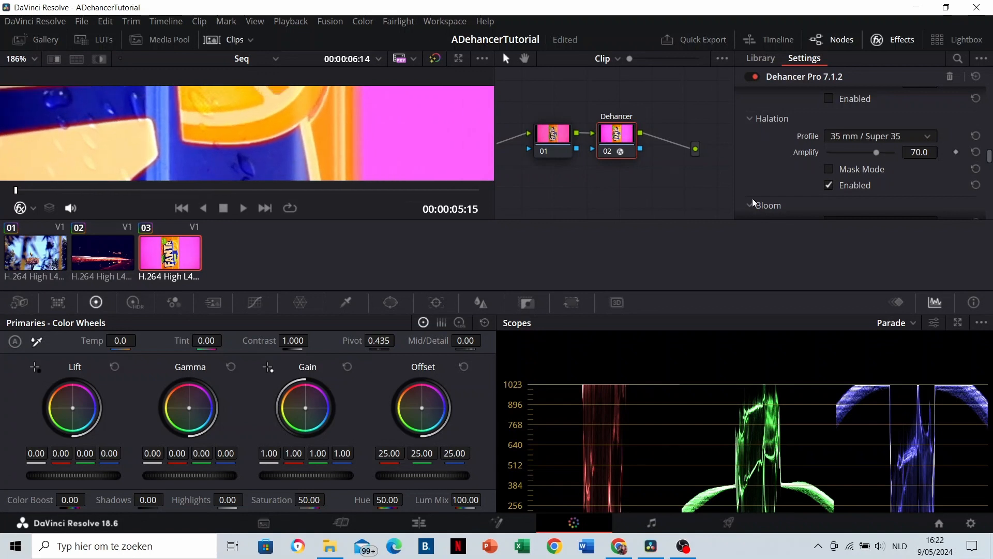
{"action": "left_click", "coordinate": [829, 185]}
{"action": "left_click", "coordinate": [826, 185]}
{"action": "scroll", "coordinate": [176, 140], "scroll_direction": "up", "scroll_amount": 2}
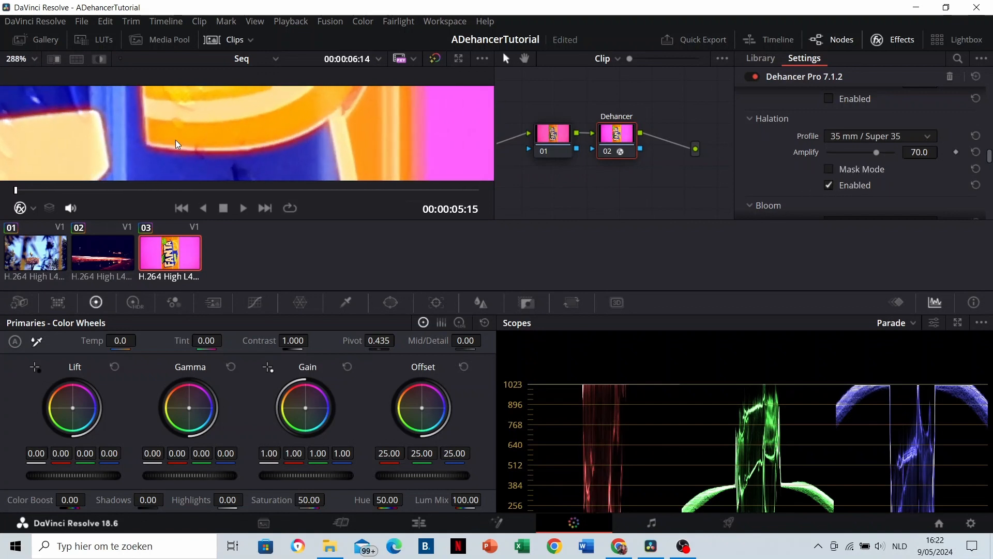
{"action": "left_click", "coordinate": [829, 186]}
Step: Enable Bloom with the 35 mm / Super 35 profile at Amplify 50.0 and compare the can with it off and on
{"action": "scroll", "coordinate": [255, 108], "scroll_direction": "down", "scroll_amount": 1}
{"action": "scroll", "coordinate": [799, 132], "scroll_direction": "down", "scroll_amount": 1}
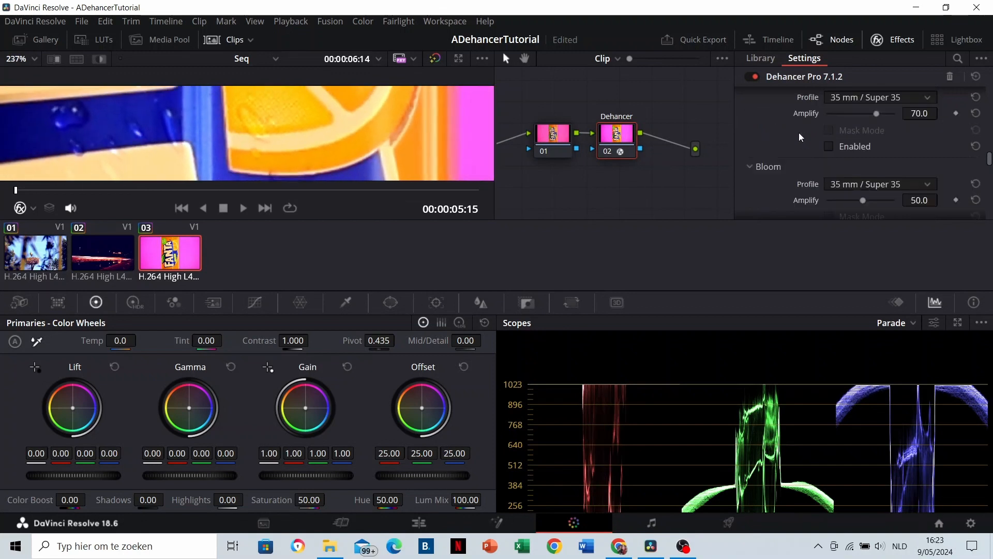
{"action": "scroll", "coordinate": [799, 132], "scroll_direction": "down", "scroll_amount": 1}
{"action": "left_click", "coordinate": [826, 159]}
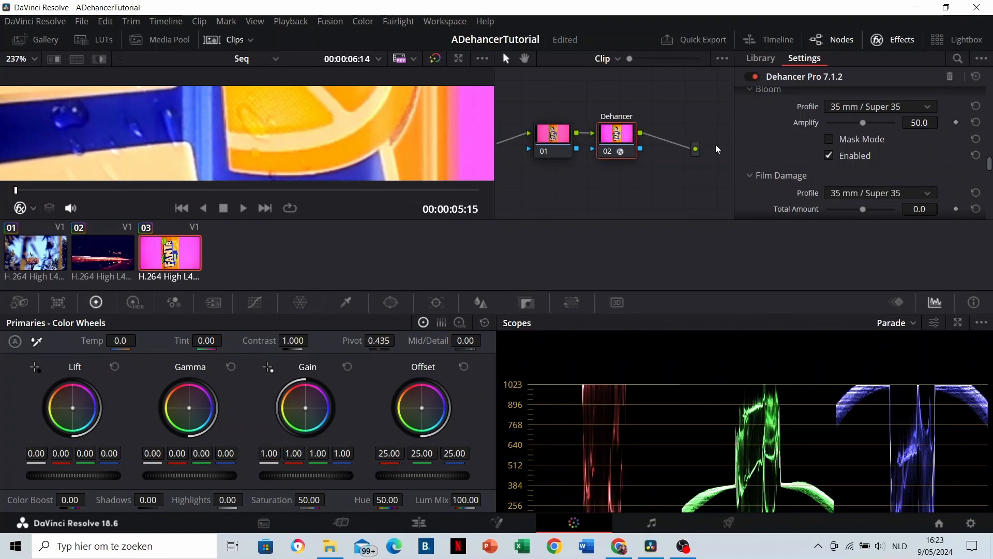
{"action": "scroll", "coordinate": [353, 132], "scroll_direction": "down", "scroll_amount": 8}
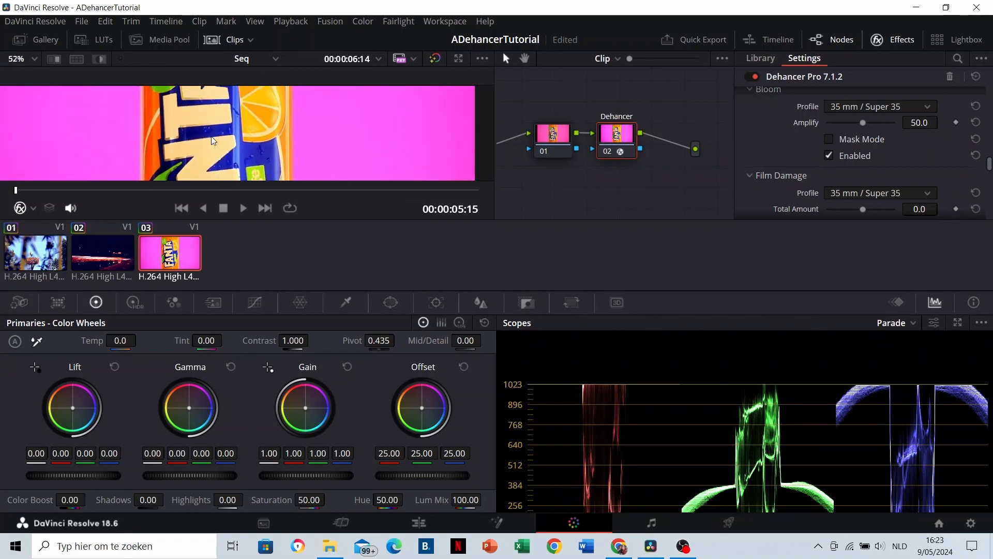
{"action": "scroll", "coordinate": [211, 136], "scroll_direction": "down", "scroll_amount": 3}
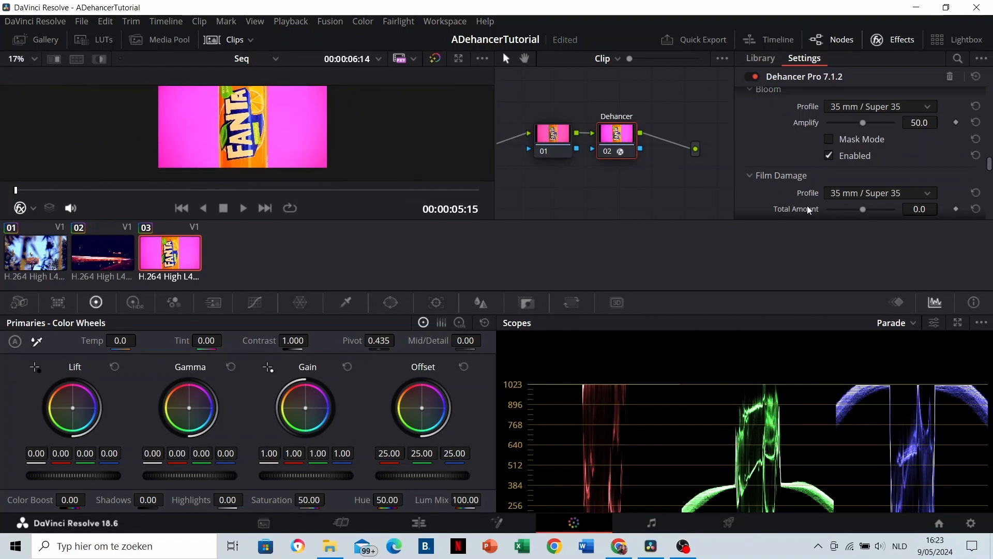
{"action": "left_click", "coordinate": [828, 155]}
{"action": "left_click", "coordinate": [828, 156]}
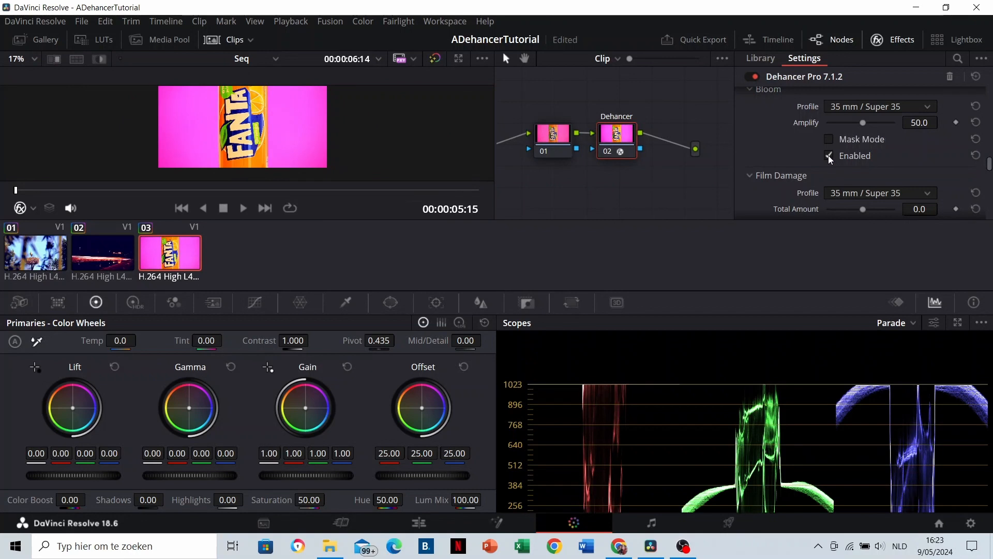
{"action": "scroll", "coordinate": [343, 158], "scroll_direction": "up", "scroll_amount": 8}
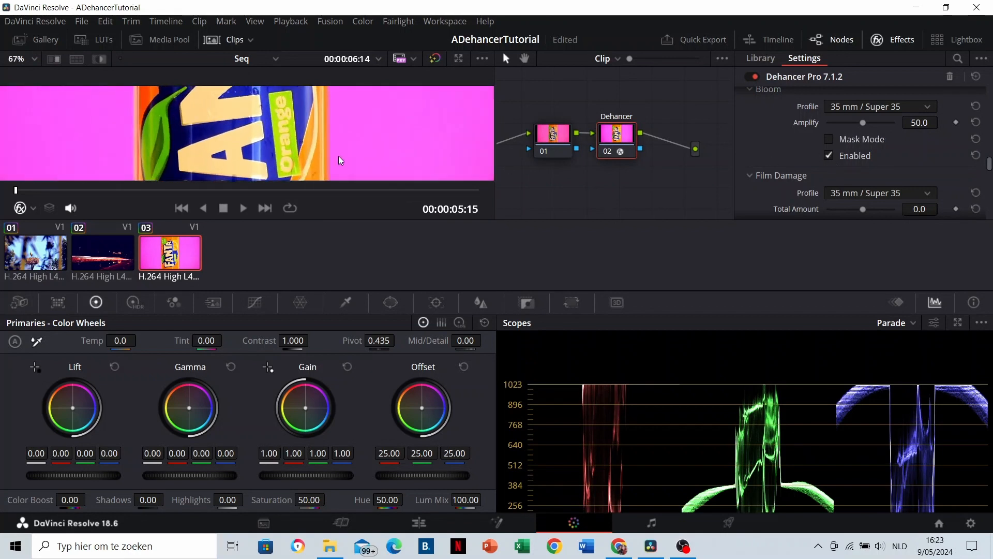
{"action": "key", "text": "shift+z"}
Step: Set the Color Head's Yellow - Blue to 7.8 and Magenta - Green to 0.4
{"action": "scroll", "coordinate": [806, 129], "scroll_direction": "down", "scroll_amount": 6}
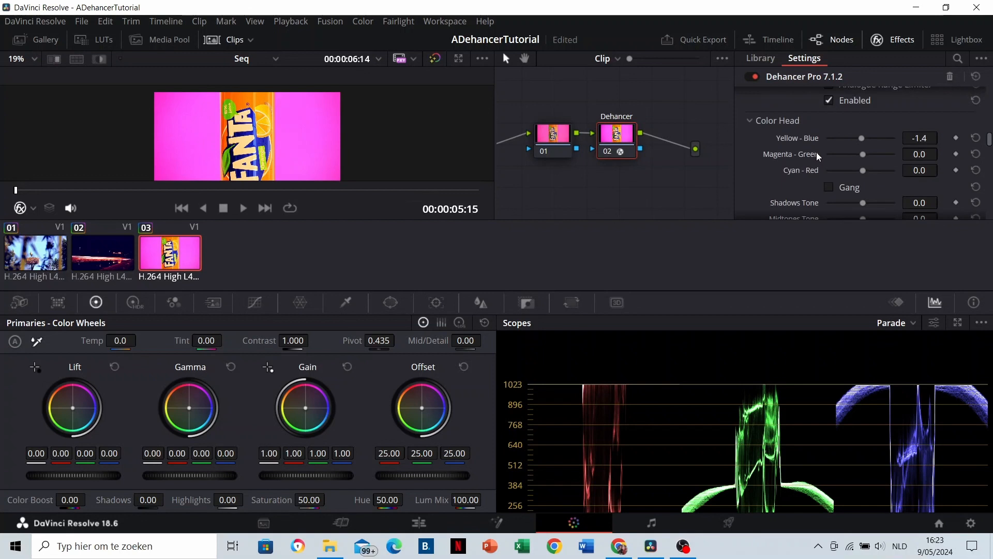
{"action": "left_click_drag", "start_coordinate": [863, 139], "coordinate": [889, 141]}
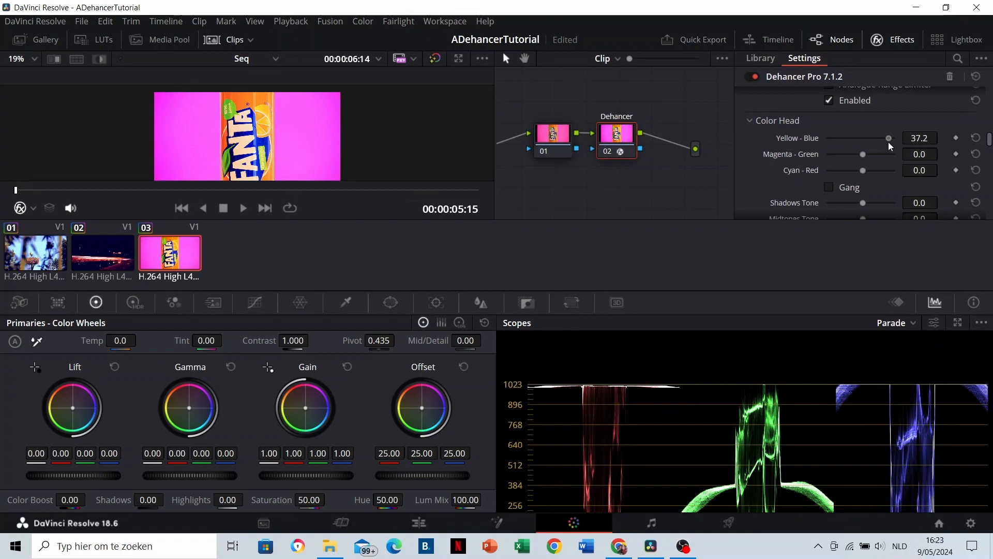
{"action": "scroll", "coordinate": [291, 148], "scroll_direction": "down", "scroll_amount": 2}
{"action": "left_click_drag", "start_coordinate": [291, 148], "coordinate": [302, 132]}
{"action": "scroll", "coordinate": [302, 132], "scroll_direction": "up", "scroll_amount": 2}
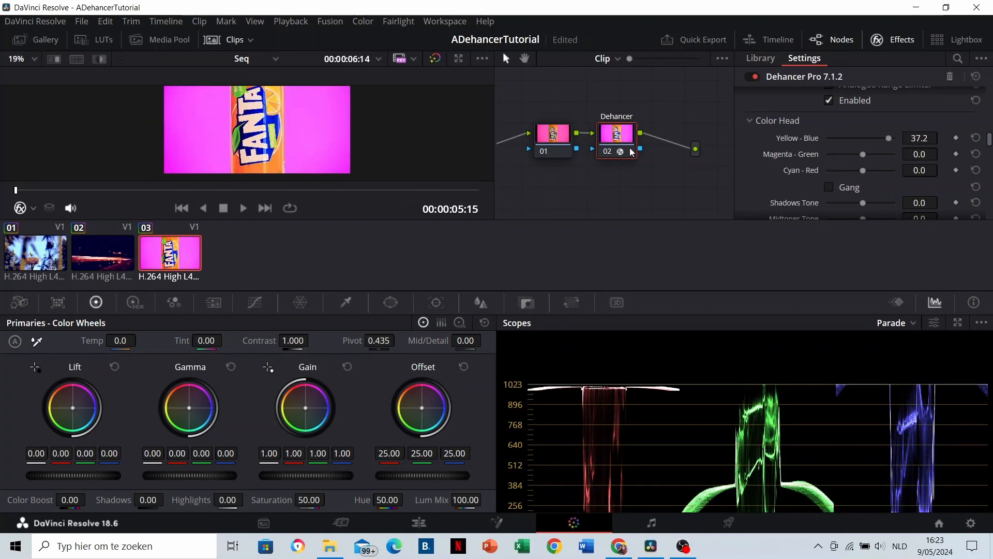
{"action": "mouse_move", "coordinate": [874, 140]}
{"action": "left_mouse_down"}
{"action": "mouse_move", "coordinate": [863, 139]}
{"action": "mouse_move", "coordinate": [873, 154]}
{"action": "mouse_move", "coordinate": [863, 154]}
{"action": "left_mouse_up"}
{"action": "scroll", "coordinate": [231, 129], "scroll_direction": "up", "scroll_amount": 1}
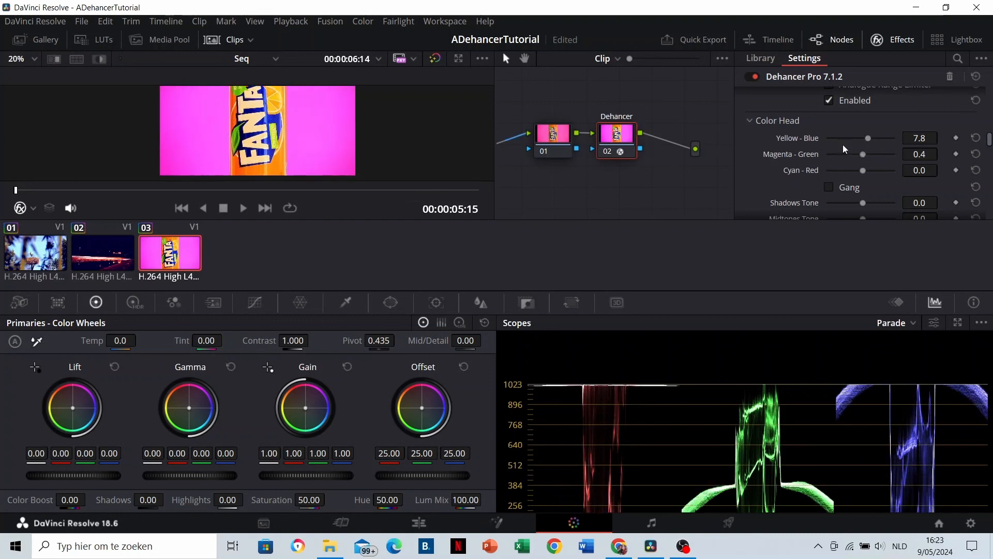
Step: Set the Color Head's Cyan - Red to 3.2 and Shadows Tone to -76.1
{"action": "scroll", "coordinate": [847, 155], "scroll_direction": "down", "scroll_amount": 2}
{"action": "left_click_drag", "start_coordinate": [863, 131], "coordinate": [836, 165]}
{"action": "scroll", "coordinate": [256, 140], "scroll_direction": "up", "scroll_amount": 2}
{"action": "scroll", "coordinate": [336, 135], "scroll_direction": "down", "scroll_amount": 3}
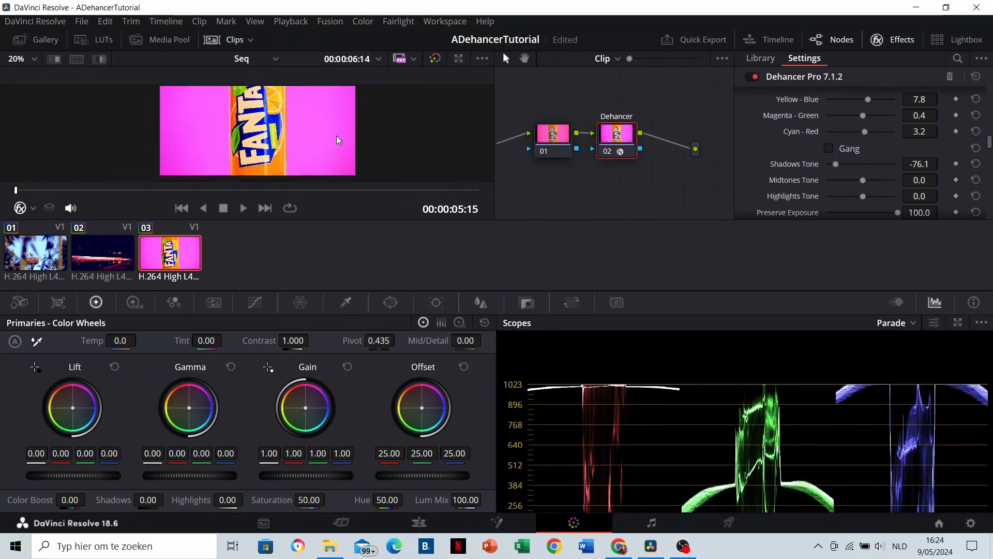
{"action": "scroll", "coordinate": [299, 147], "scroll_direction": "up", "scroll_amount": 2}
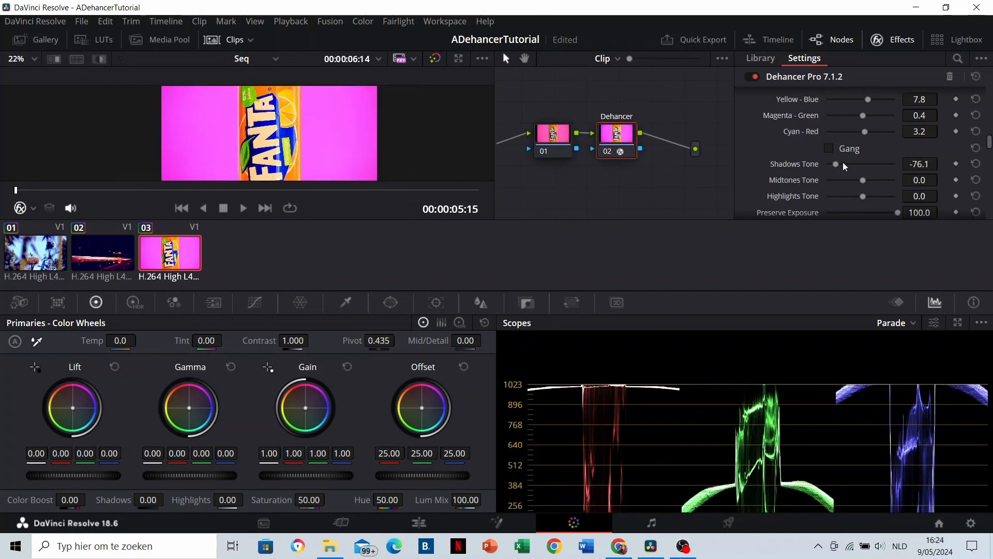
Step: Set Shadows Tone to 32.1, Midtones Tone to 0.9 and Highlights Tone to -6.4, and compare with grades bypassed
{"action": "left_click_drag", "start_coordinate": [836, 162], "coordinate": [858, 166]}
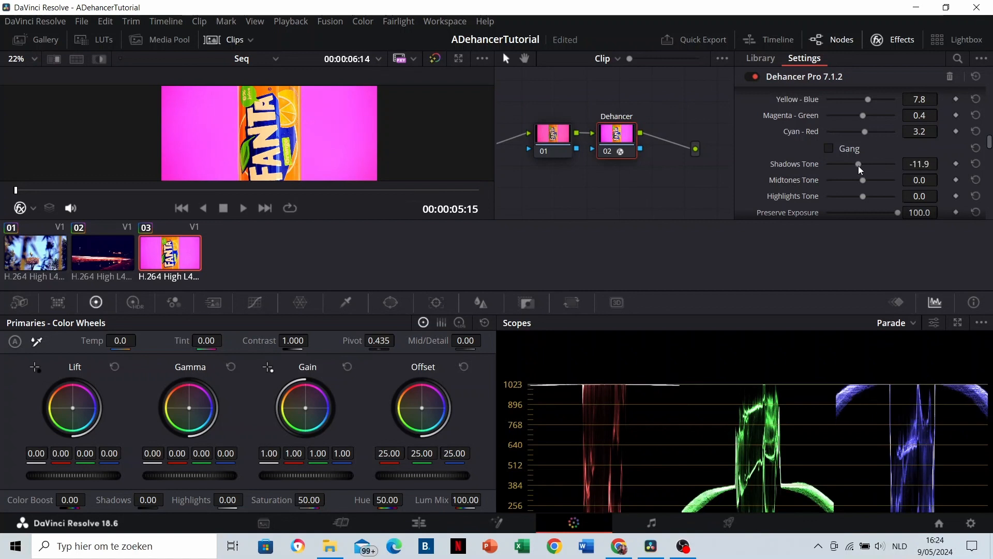
{"action": "scroll", "coordinate": [337, 126], "scroll_direction": "down", "scroll_amount": 2}
{"action": "scroll", "coordinate": [338, 128], "scroll_direction": "up", "scroll_amount": 1}
{"action": "left_click_drag", "start_coordinate": [857, 166], "coordinate": [759, 199]}
{"action": "left_click_drag", "start_coordinate": [831, 205], "coordinate": [862, 201]}
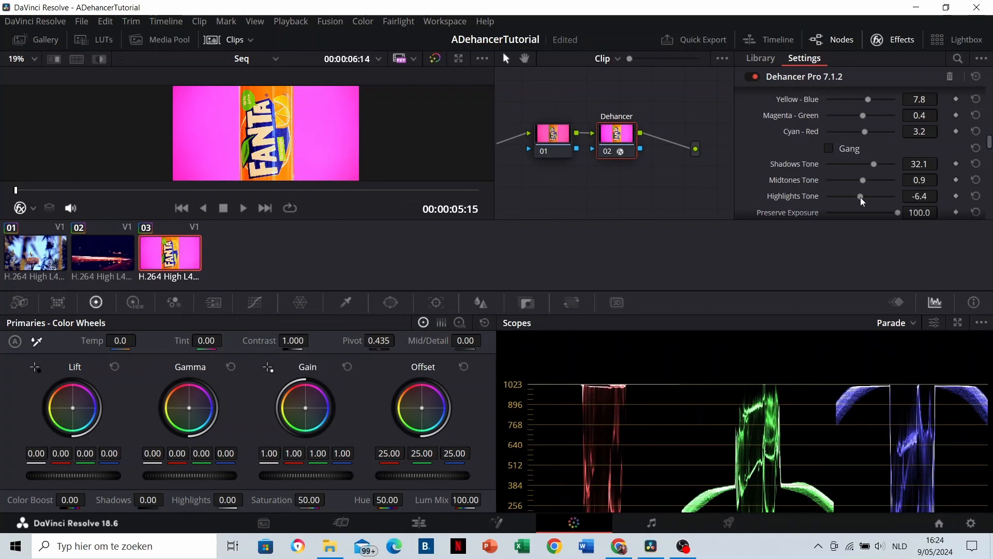
{"action": "scroll", "coordinate": [822, 169], "scroll_direction": "down", "scroll_amount": 3}
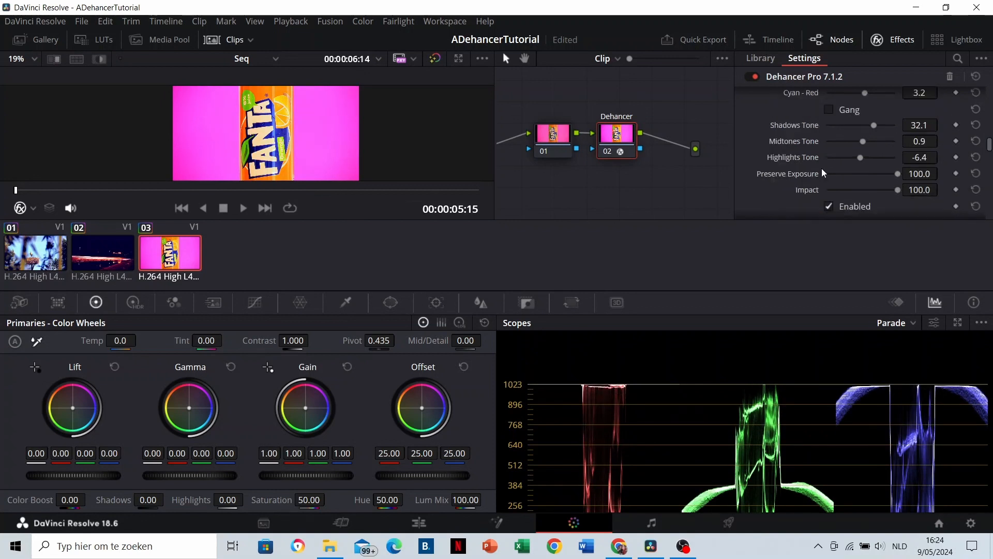
{"action": "left_click", "coordinate": [434, 59]}
{"action": "left_click", "coordinate": [434, 58]}
Step: Try Expand with Black Point 7.97 and White Point 88.6 and check the can with grades bypassed and active
{"action": "scroll", "coordinate": [806, 159], "scroll_direction": "down", "scroll_amount": 7}
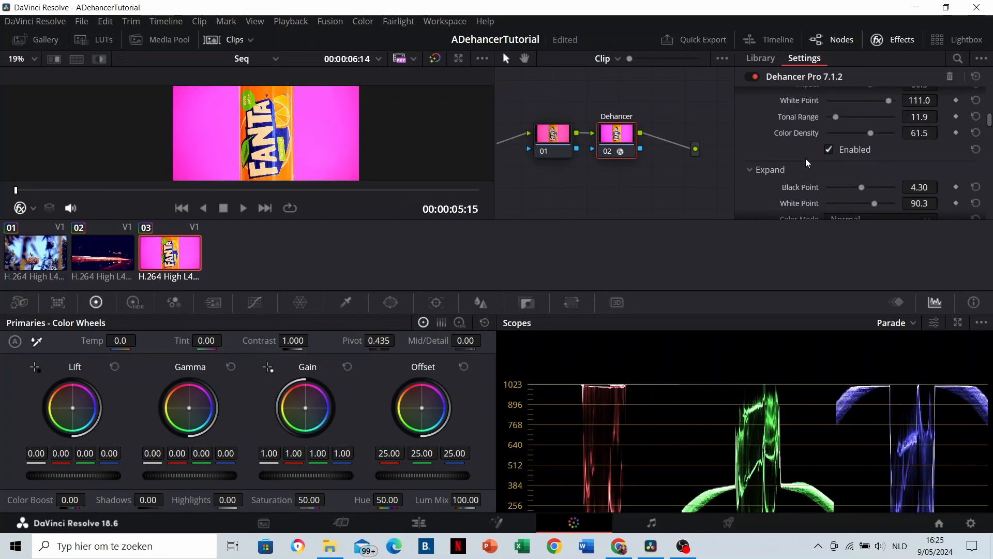
{"action": "scroll", "coordinate": [805, 158], "scroll_direction": "down", "scroll_amount": 2}
{"action": "left_click_drag", "start_coordinate": [861, 147], "coordinate": [872, 165]}
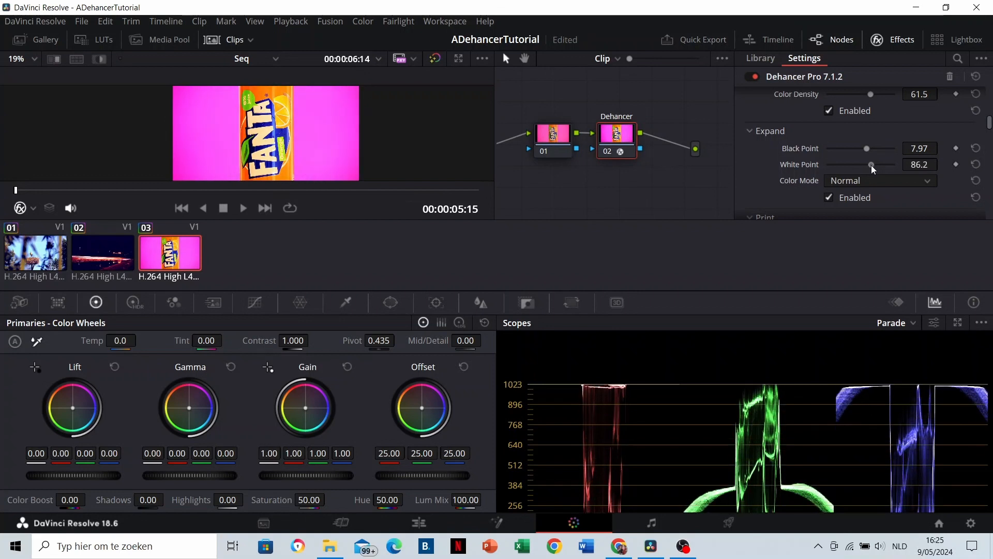
{"action": "left_click", "coordinate": [439, 58]}
{"action": "left_click", "coordinate": [438, 58]}
{"action": "scroll", "coordinate": [304, 145], "scroll_direction": "up", "scroll_amount": 3}
{"action": "scroll", "coordinate": [306, 142], "scroll_direction": "up", "scroll_amount": 4}
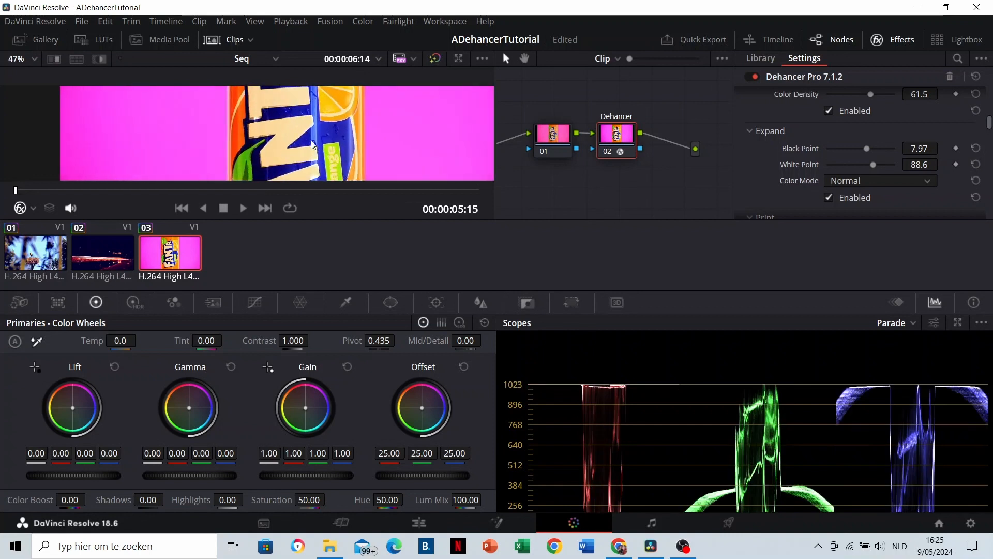
Step: Set Expand's Black Point to 5.70 and White Point to 97.7, and compare the Fanta clip with grades bypassed
{"action": "left_click_drag", "start_coordinate": [873, 165], "coordinate": [870, 166]}
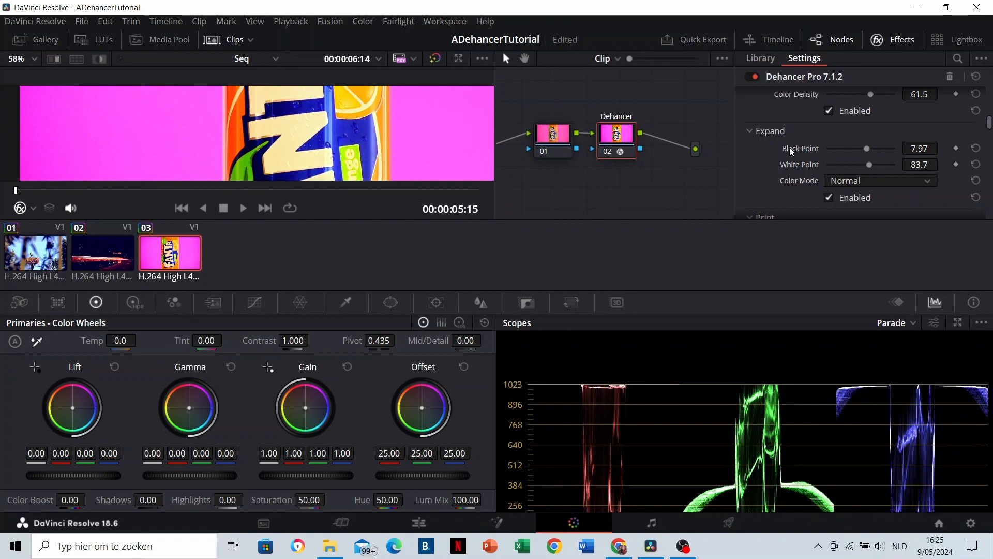
{"action": "scroll", "coordinate": [336, 110], "scroll_direction": "down", "scroll_amount": 7}
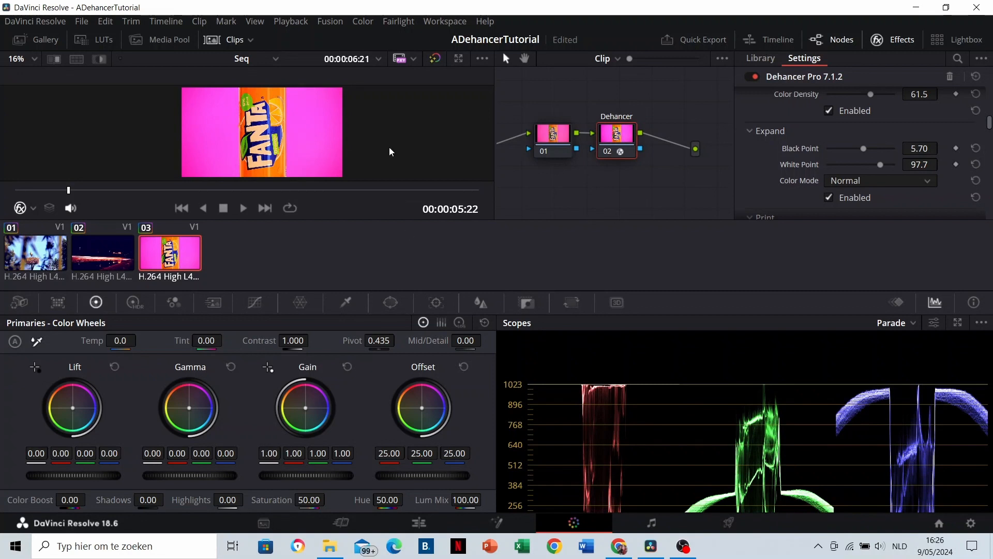
{"action": "scroll", "coordinate": [321, 136], "scroll_direction": "up", "scroll_amount": 4}
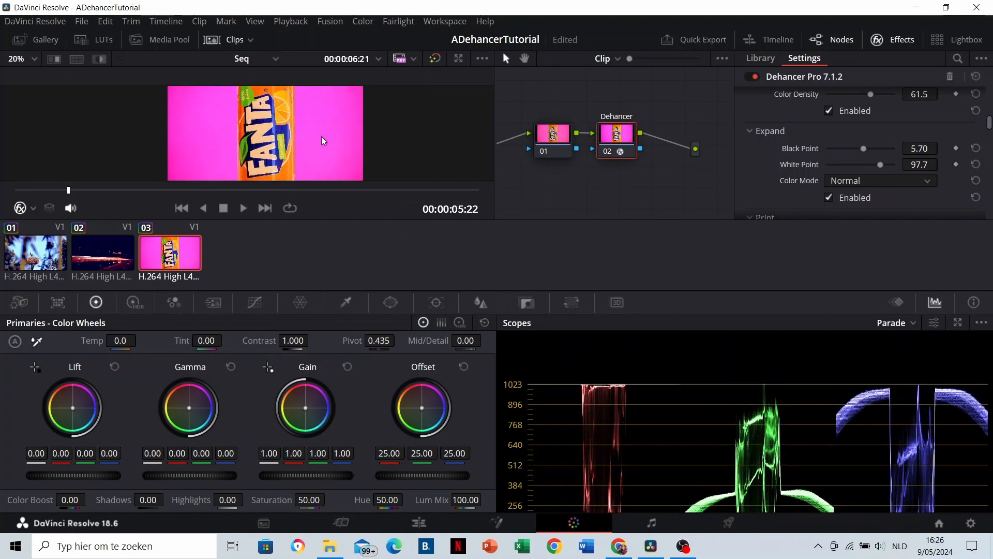
{"action": "scroll", "coordinate": [324, 134], "scroll_direction": "up", "scroll_amount": 1}
{"action": "left_click", "coordinate": [433, 59]}
{"action": "scroll", "coordinate": [326, 120], "scroll_direction": "down", "scroll_amount": 4}
Step: Add a serial node after the Dehancer node and label it DaVinci
{"action": "right_click", "coordinate": [623, 136]}
{"action": "mouse_move", "coordinate": [690, 197]}
{"action": "left_click", "coordinate": [775, 198]}
{"action": "type", "text": "DaVinci"}
{"action": "key", "text": "Return"}
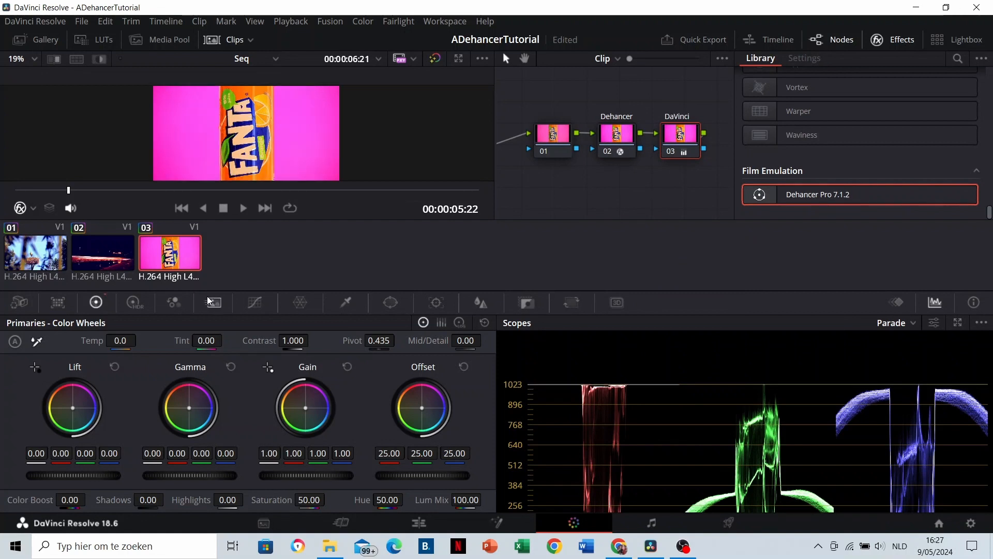
Step: Sample the pink background in the Hue Vs Hue curve and shift it to blue with Hue Rotate 80.80 at input hue 198.65
{"action": "left_click", "coordinate": [254, 303]}
{"action": "left_click", "coordinate": [320, 323]}
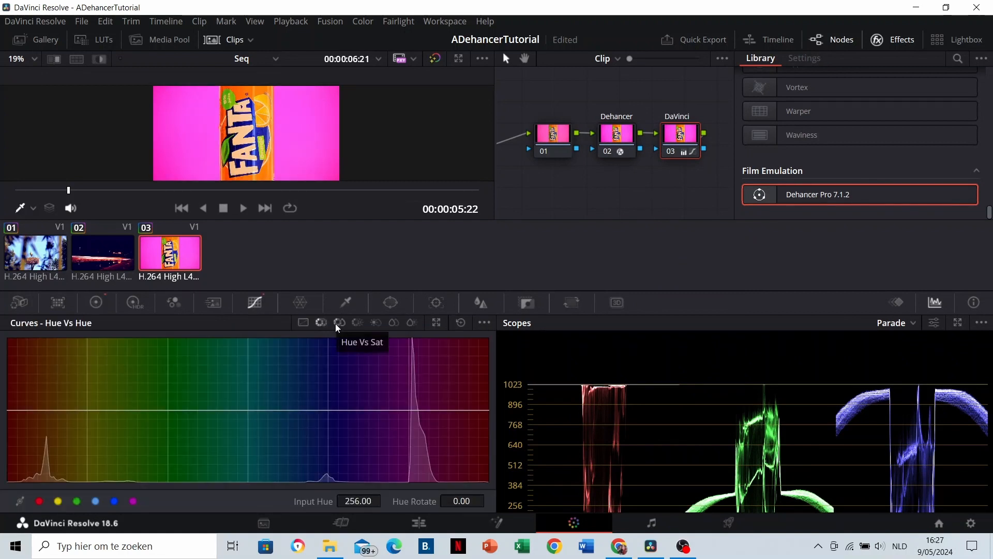
{"action": "left_click", "coordinate": [333, 111]}
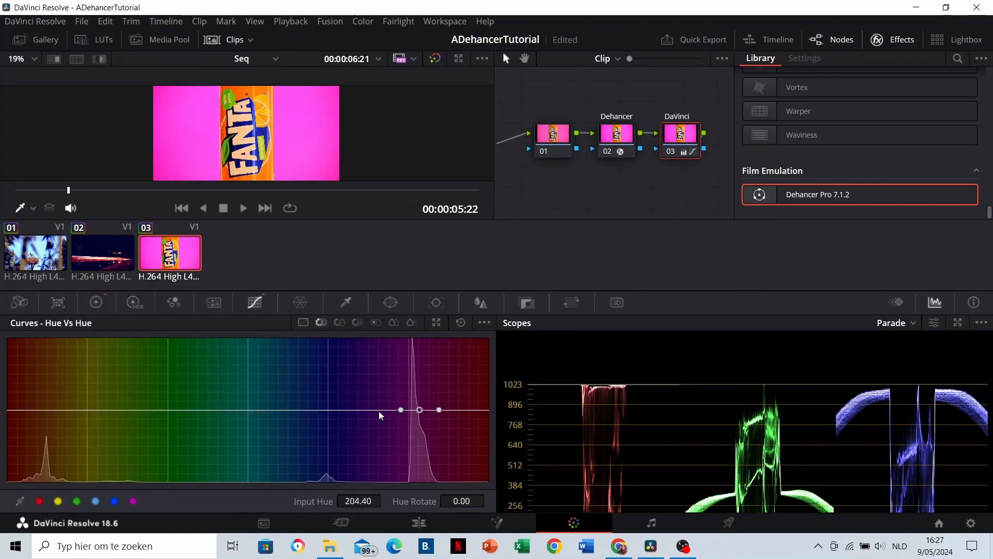
{"action": "left_click_drag", "start_coordinate": [420, 414], "coordinate": [469, 412]}
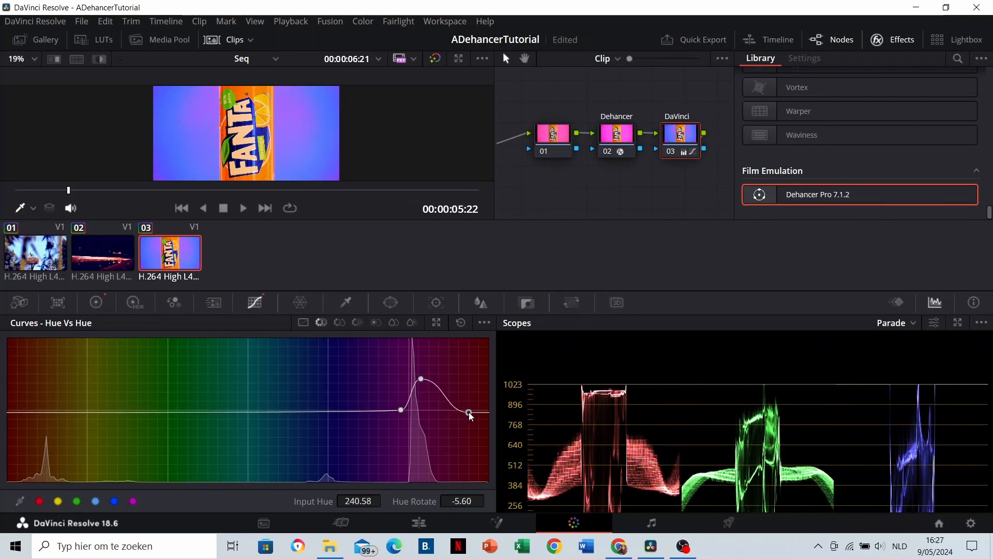
{"action": "left_click_drag", "start_coordinate": [396, 412], "coordinate": [374, 412]}
{"action": "mouse_move", "coordinate": [421, 379]}
{"action": "left_mouse_down"}
{"action": "mouse_move", "coordinate": [419, 394]}
{"action": "mouse_move", "coordinate": [417, 354]}
{"action": "mouse_move", "coordinate": [417, 376]}
{"action": "left_mouse_up"}
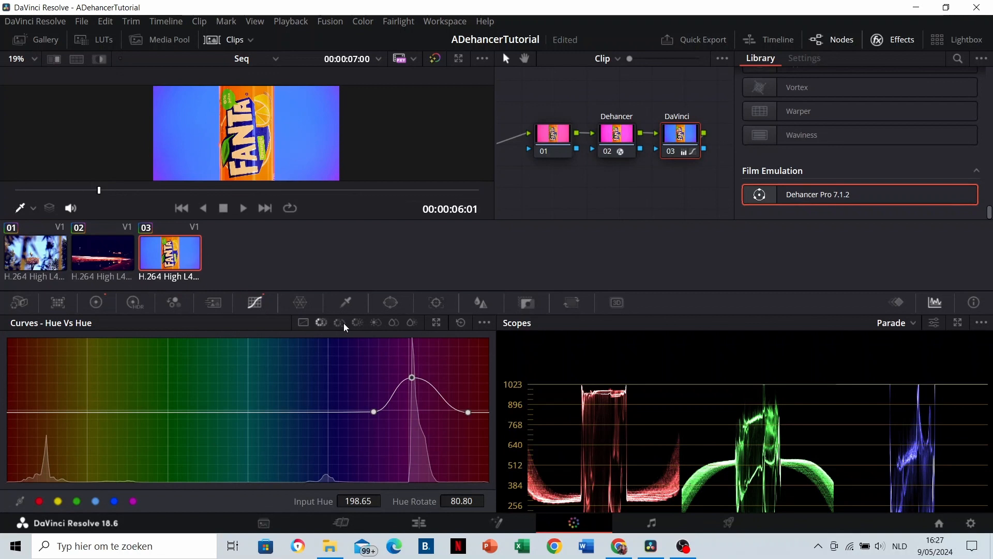
Step: Sample the background in the Hue Vs Lum curve, raise its luminance around input hue 198.59, and review the result full screen
{"action": "left_click", "coordinate": [358, 322]}
{"action": "left_click", "coordinate": [289, 93]}
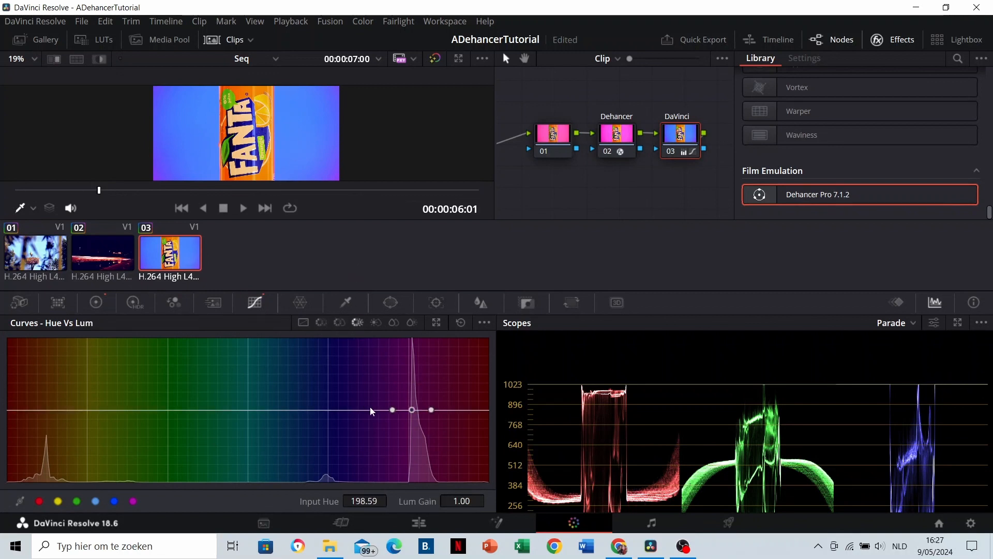
{"action": "left_click_drag", "start_coordinate": [413, 410], "coordinate": [448, 410]}
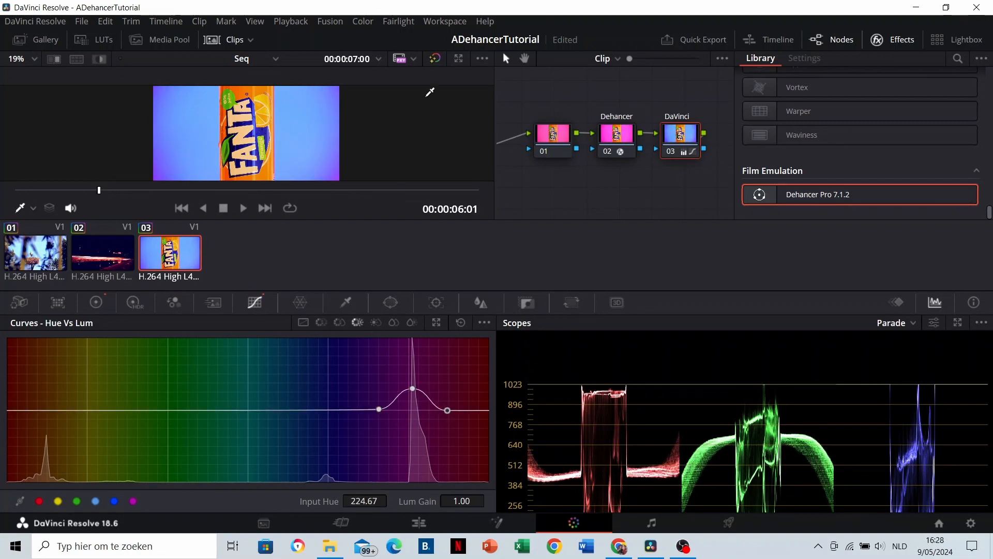
{"action": "left_click", "coordinate": [435, 59]}
{"action": "left_click", "coordinate": [434, 58]}
{"action": "key", "text": "ctrl+f"}
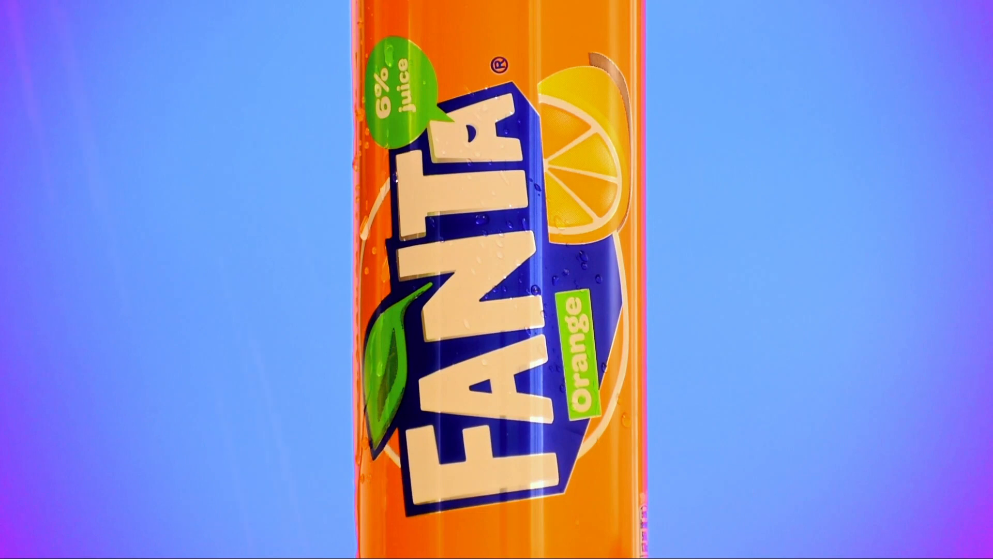
{"action": "key", "text": "Escape"}
Step: Widen the Hue Vs Hue adjustment to clean up the can's edge, moving its outer control point to input hue 257.45, Hue Rotate 0.80
{"action": "scroll", "coordinate": [266, 110], "scroll_direction": "up", "scroll_amount": 4}
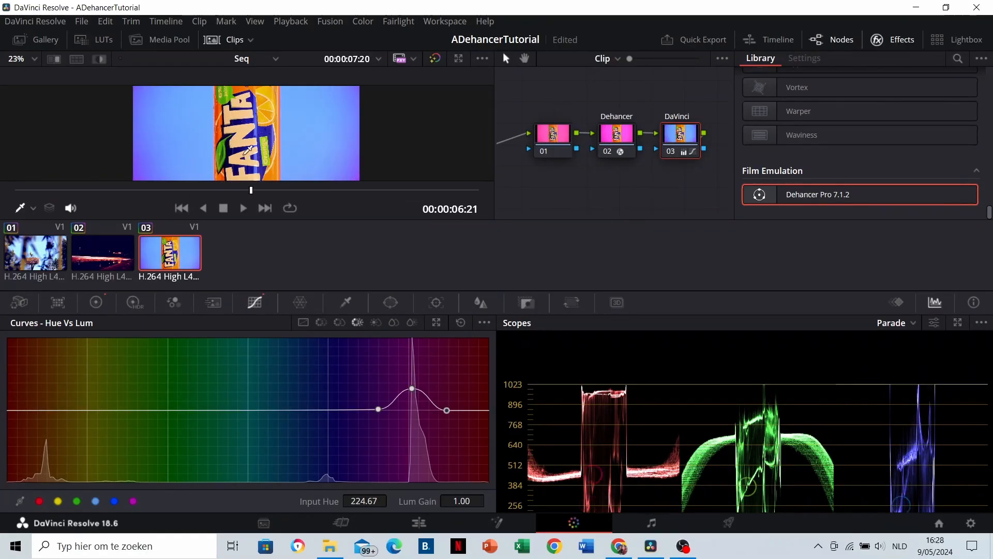
{"action": "scroll", "coordinate": [271, 105], "scroll_direction": "up", "scroll_amount": 8}
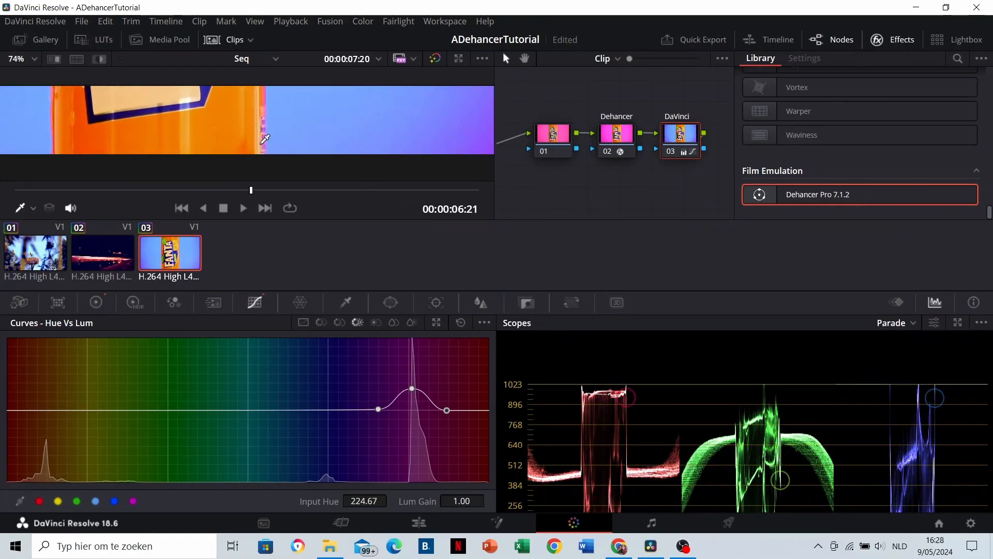
{"action": "left_click_drag", "start_coordinate": [446, 411], "coordinate": [8, 412]}
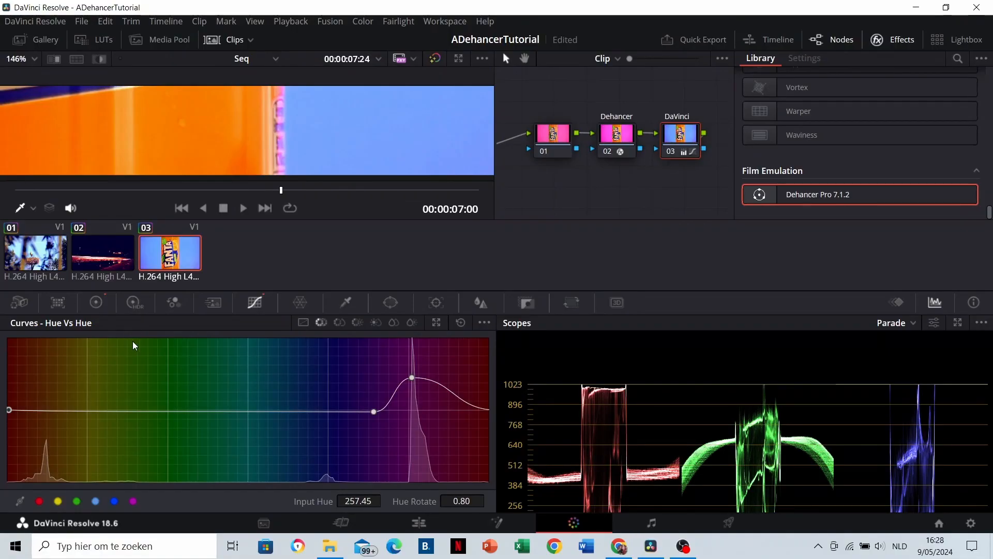
{"action": "scroll", "coordinate": [200, 122], "scroll_direction": "down", "scroll_amount": 8}
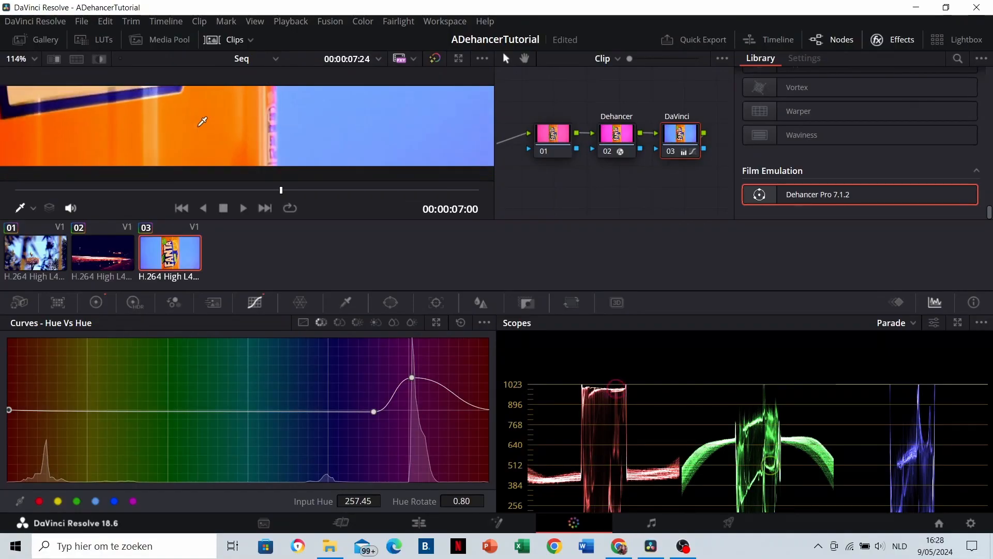
{"action": "scroll", "coordinate": [261, 157], "scroll_direction": "down", "scroll_amount": 4}
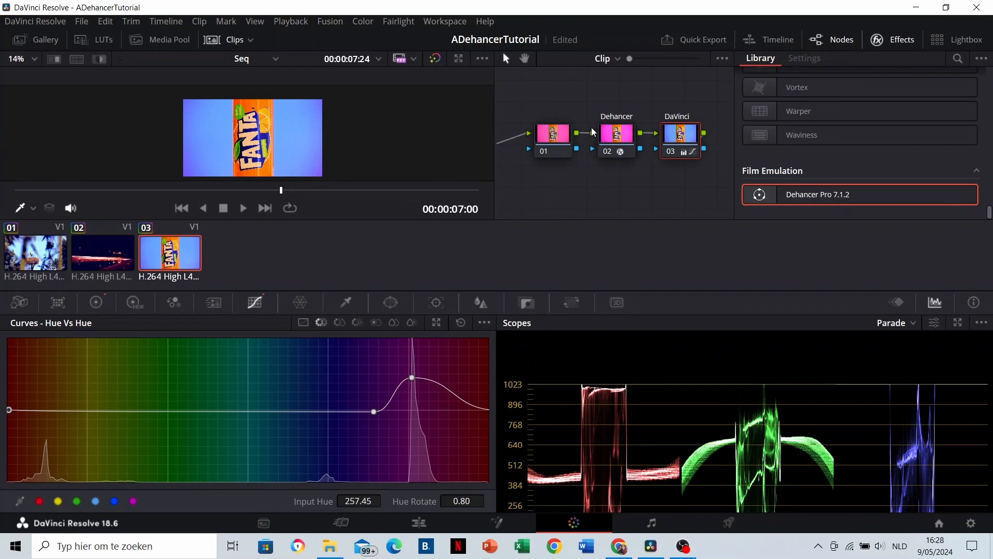
Step: Compare the Fanta clip with the Dehancer and DaVinci nodes disabled and enabled
{"action": "left_click", "coordinate": [623, 137]}
{"action": "left_click", "coordinate": [684, 137]}
{"action": "left_click", "coordinate": [615, 138]}
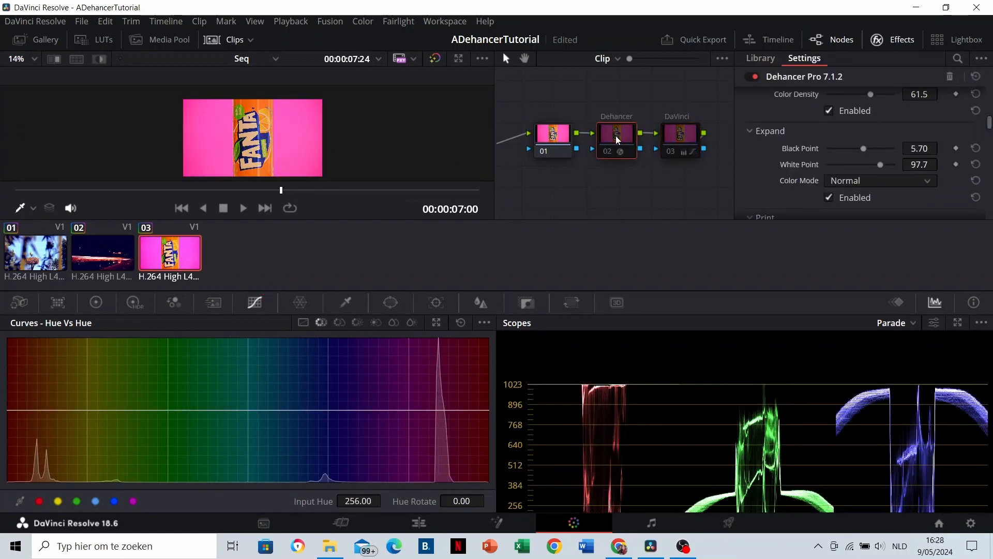
{"action": "left_click", "coordinate": [674, 145]}
{"action": "key", "text": "ctrl+d"}
{"action": "key", "text": "ctrl+d"}
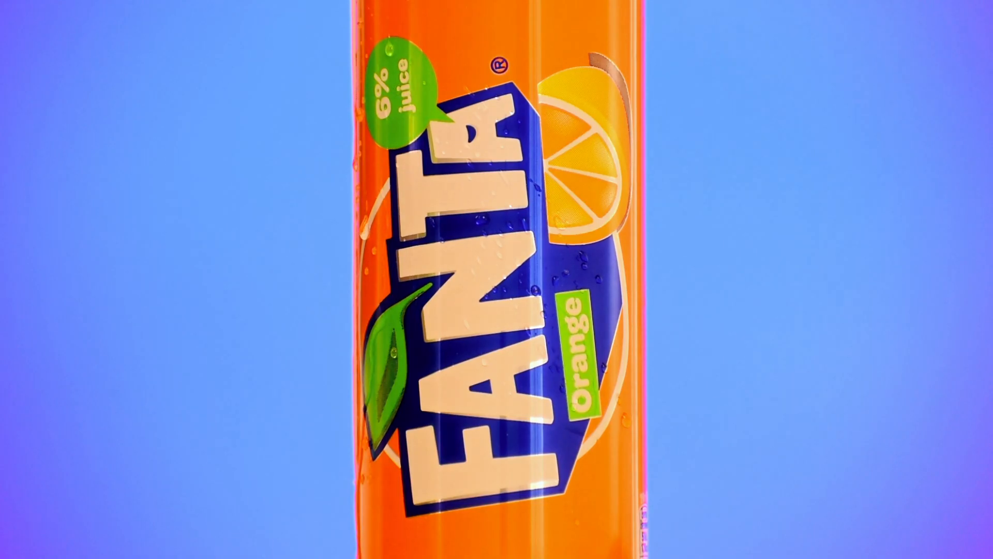